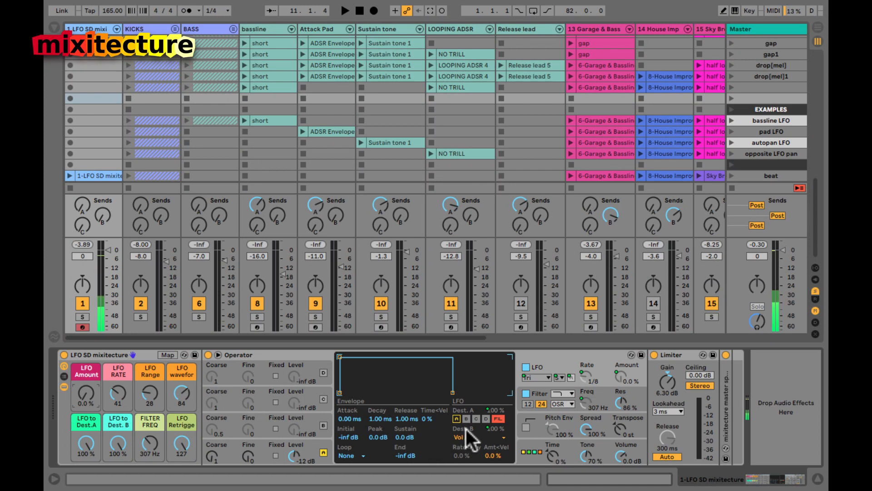
# Step: Switch operator A's oscillator waveform from triangle to Sine
pyautogui.click(309, 446)
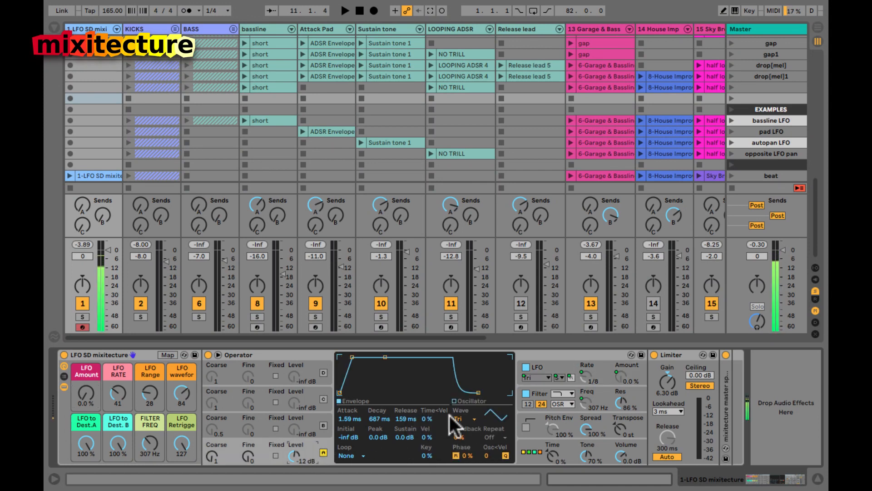
pyautogui.click(322, 370)
pyautogui.click(263, 449)
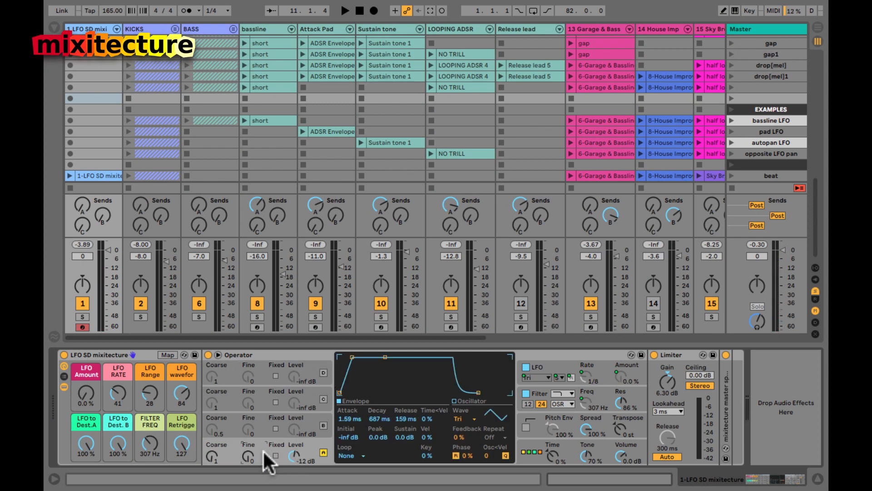
pyautogui.click(466, 419)
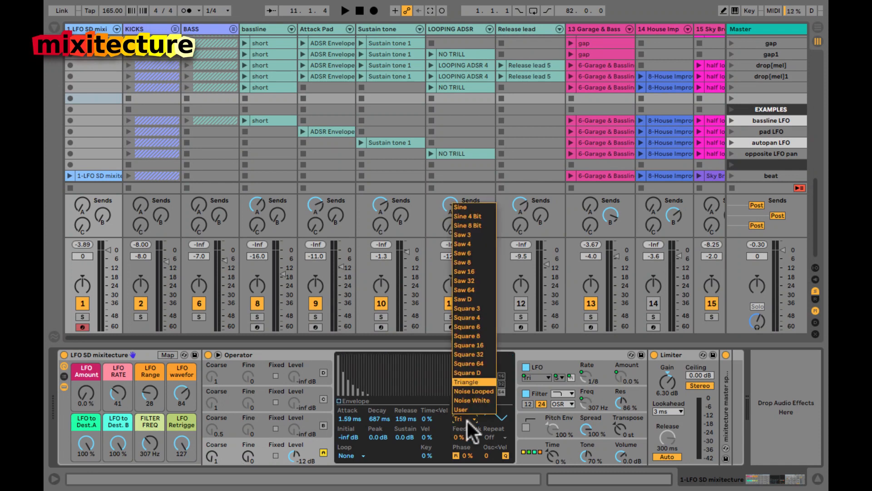
pyautogui.click(471, 209)
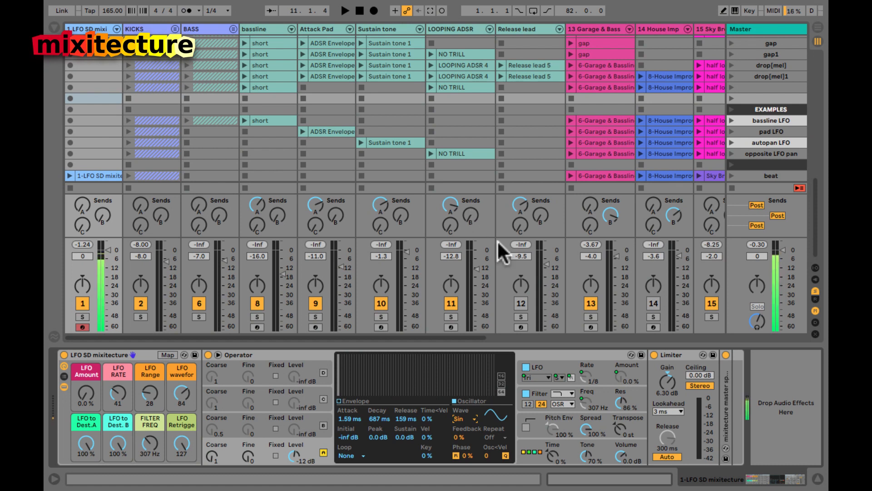
# Step: Audition Saw 3, Square 3 and hand-drawn User harmonics as operator A's waveform
pyautogui.click(468, 416)
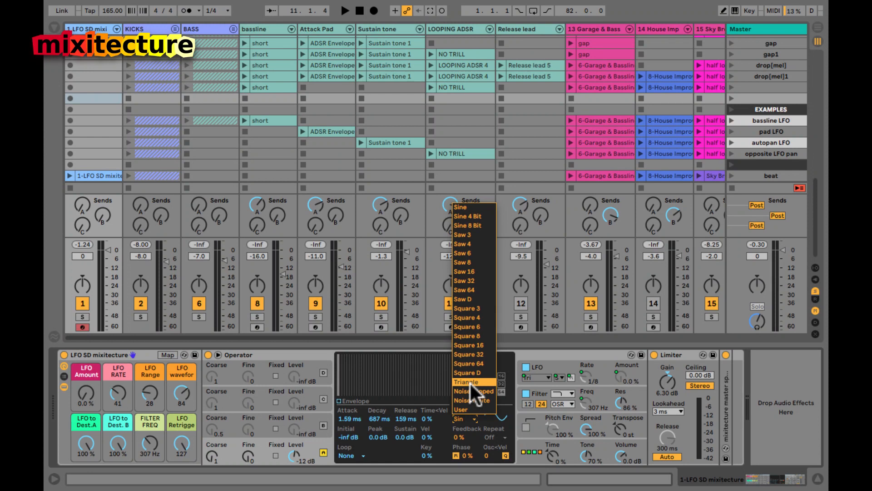
pyautogui.click(482, 234)
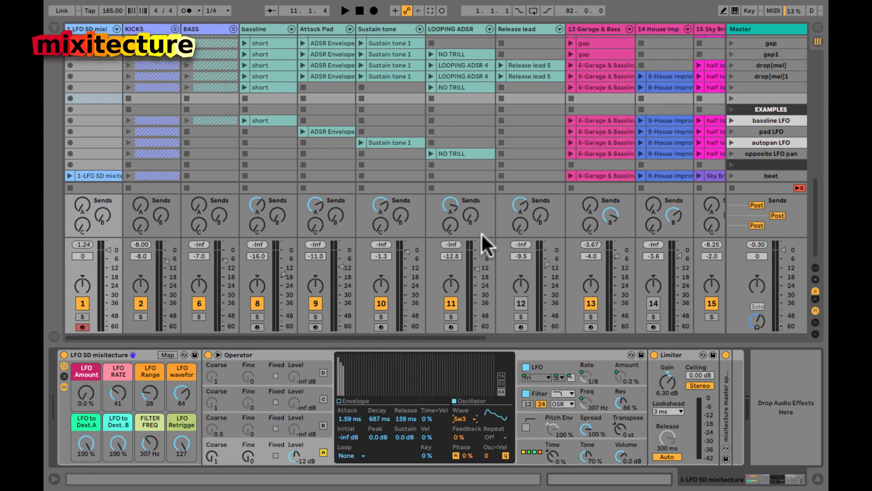
pyautogui.click(457, 420)
pyautogui.click(464, 309)
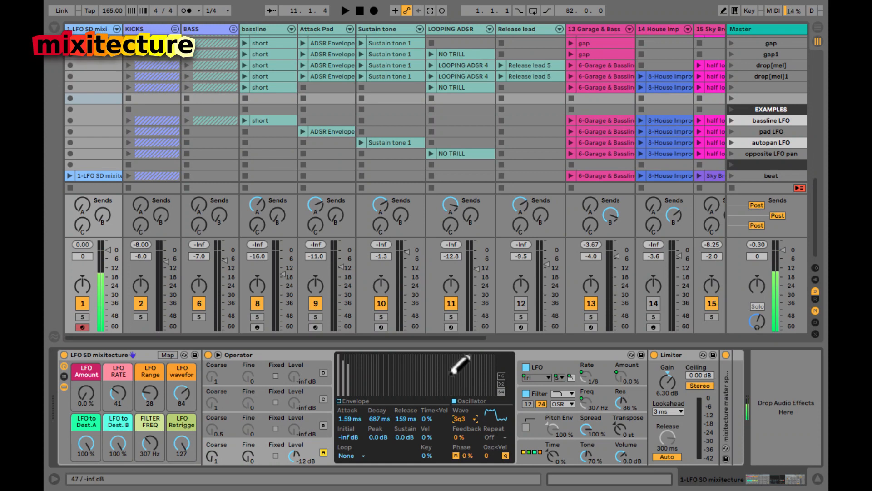
pyautogui.moveTo(339, 361)
pyautogui.mouseDown()
pyautogui.moveTo(395, 389)
pyautogui.moveTo(413, 387)
pyautogui.moveTo(382, 348)
pyautogui.moveTo(373, 360)
pyautogui.mouseUp()
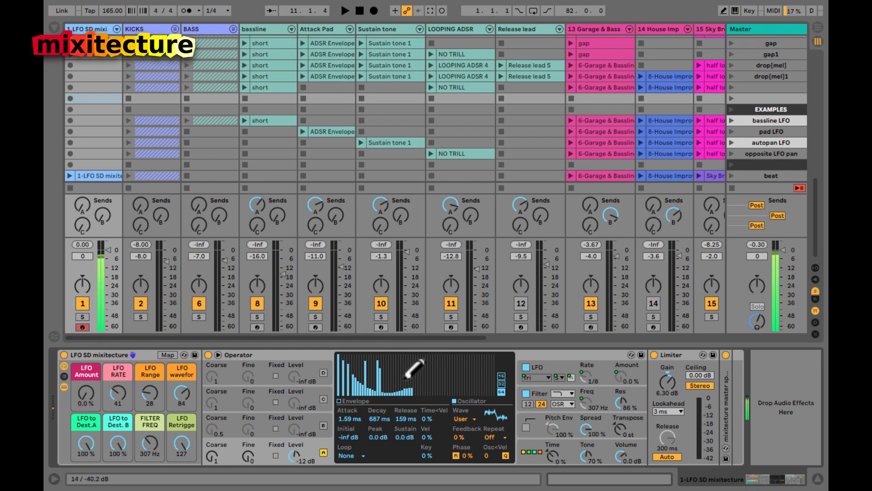
# Step: Reselect the Triangle waveform and raise the FILTER FREQ macro to 16.5 kHz
pyautogui.click(467, 419)
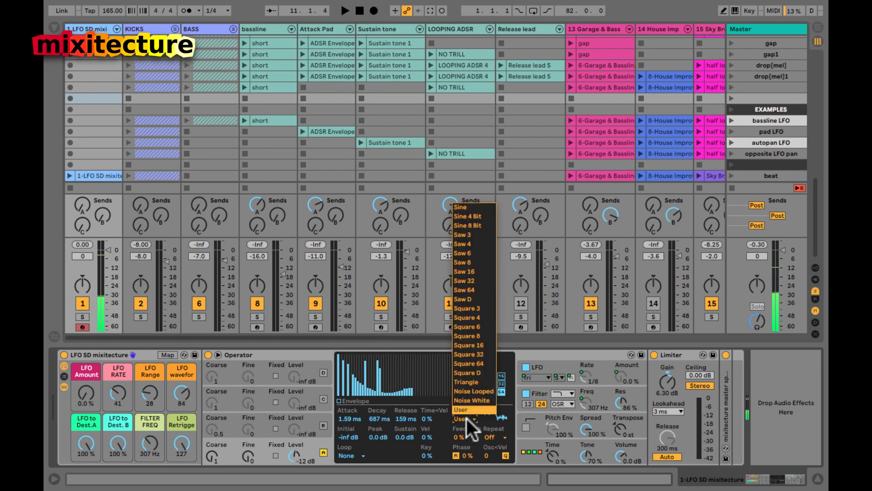
pyautogui.click(470, 381)
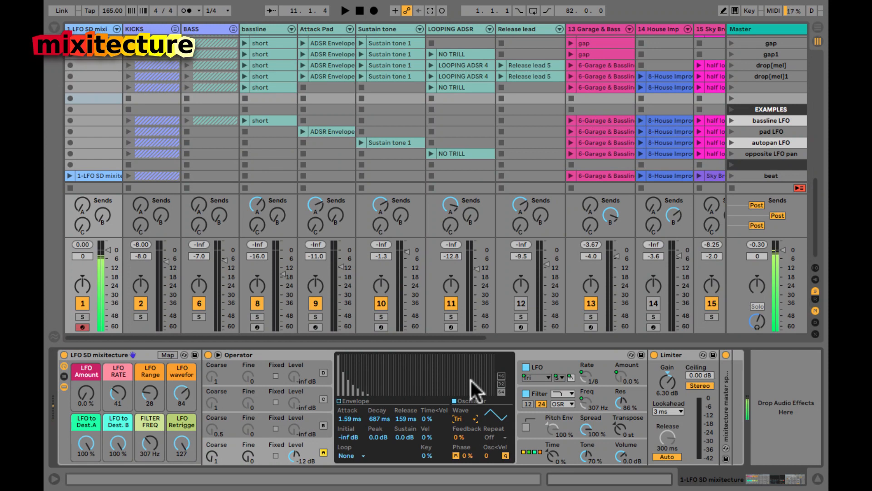
pyautogui.moveTo(154, 434); pyautogui.dragTo(149, 437)
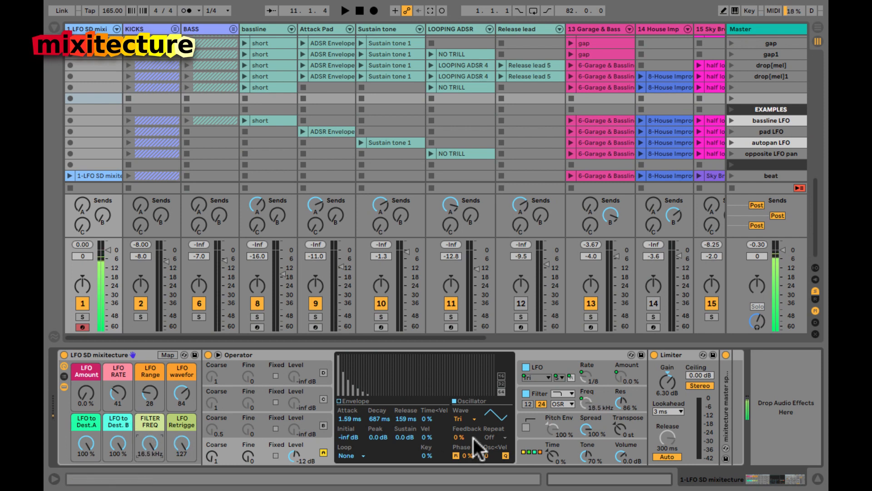
# Step: Show Operator's filter response and sweep the cutoff from 10.6 kHz down to 118 Hz
pyautogui.moveTo(621, 400); pyautogui.dragTo(620, 399)
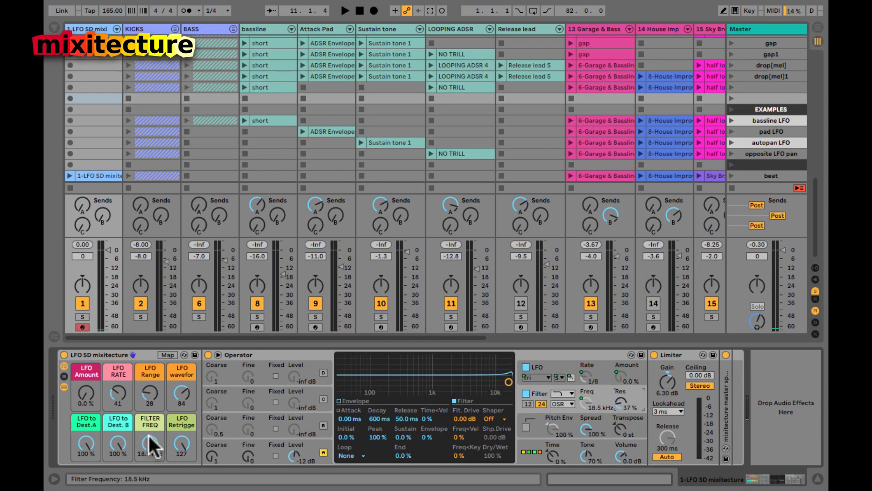
pyautogui.moveTo(149, 438); pyautogui.dragTo(152, 441)
pyautogui.moveTo(149, 440); pyautogui.dragTo(149, 440)
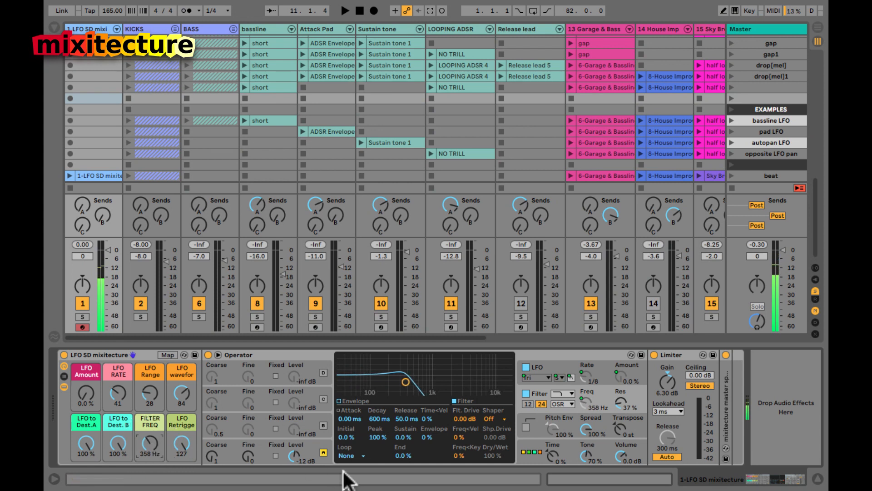
pyautogui.moveTo(150, 437); pyautogui.dragTo(150, 437)
# Step: Switch the filter to band-pass at 656 Hz, then back to low-pass near 935 Hz
pyautogui.click(562, 393)
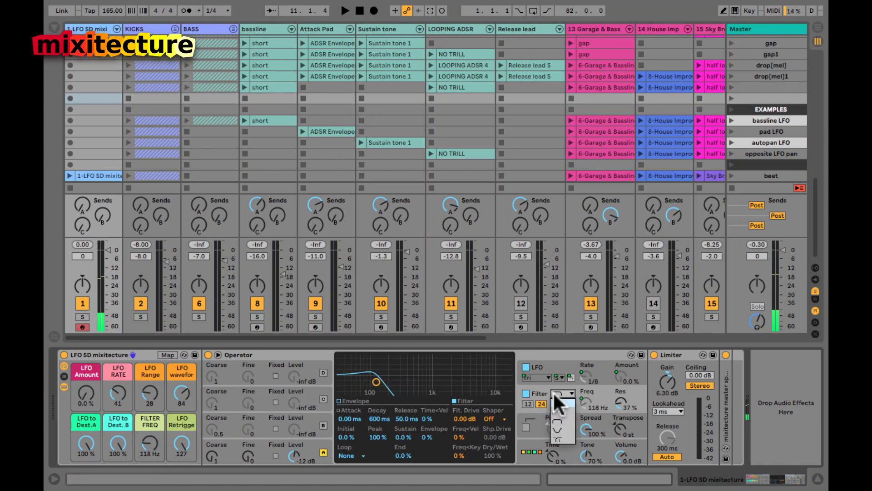
pyautogui.click(557, 417)
pyautogui.moveTo(147, 437); pyautogui.dragTo(146, 437)
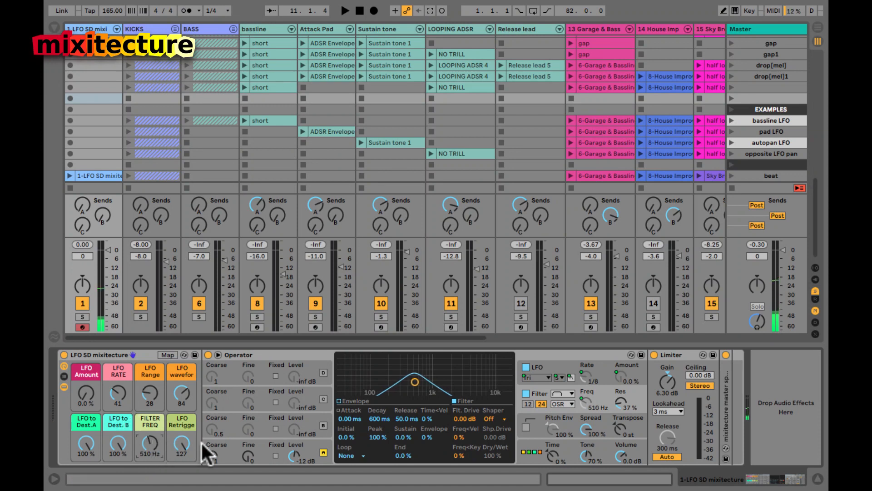
pyautogui.click(558, 394)
pyautogui.click(554, 402)
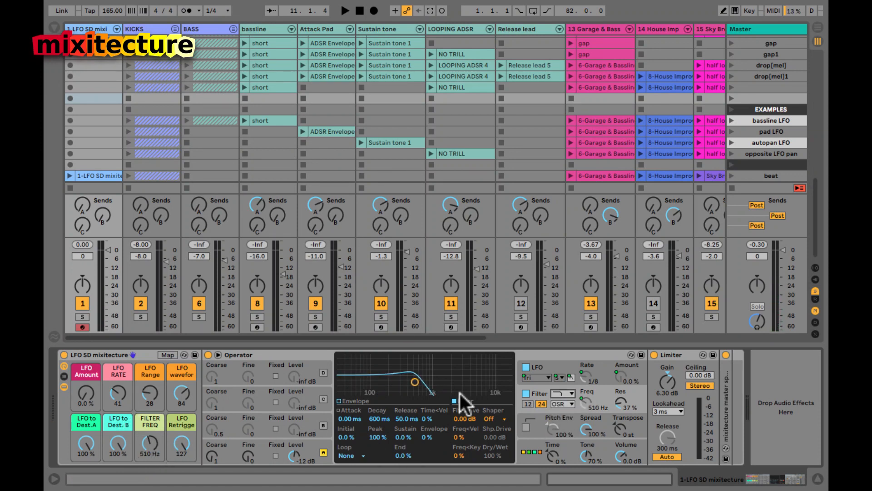
pyautogui.moveTo(150, 438); pyautogui.dragTo(152, 441)
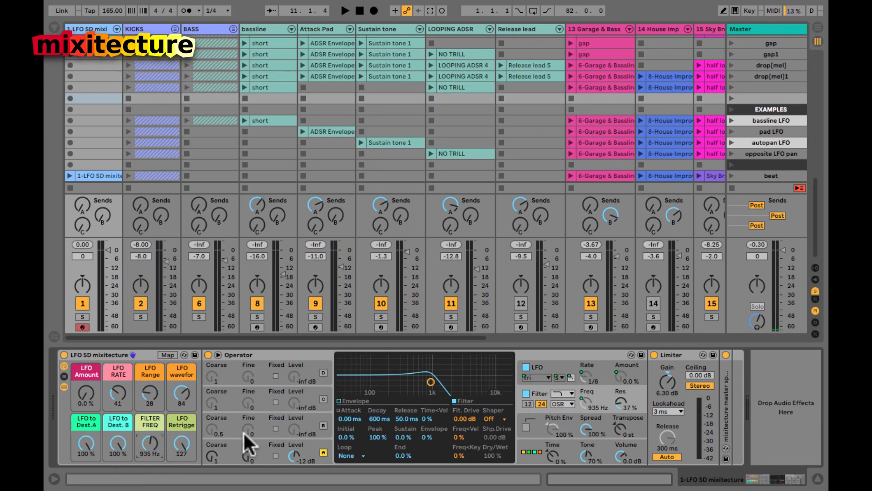
# Step: Show operator A's envelope, open the cutoff to 18.5 kHz, and set 7.31 ms attack and 1.62 s decay
pyautogui.click(261, 449)
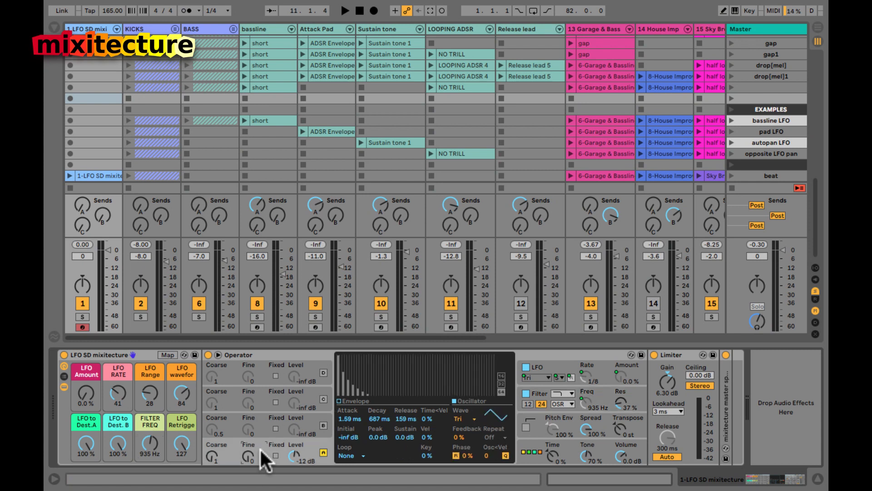
pyautogui.click(345, 419)
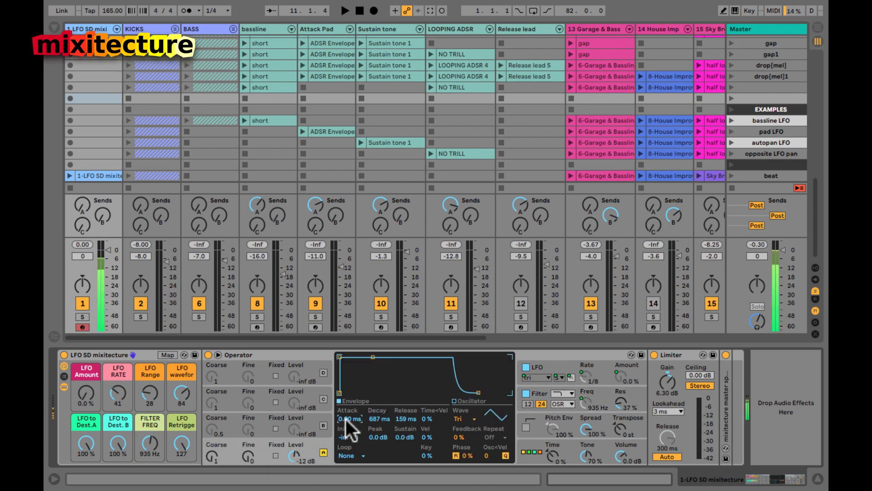
pyautogui.moveTo(150, 437); pyautogui.dragTo(150, 395)
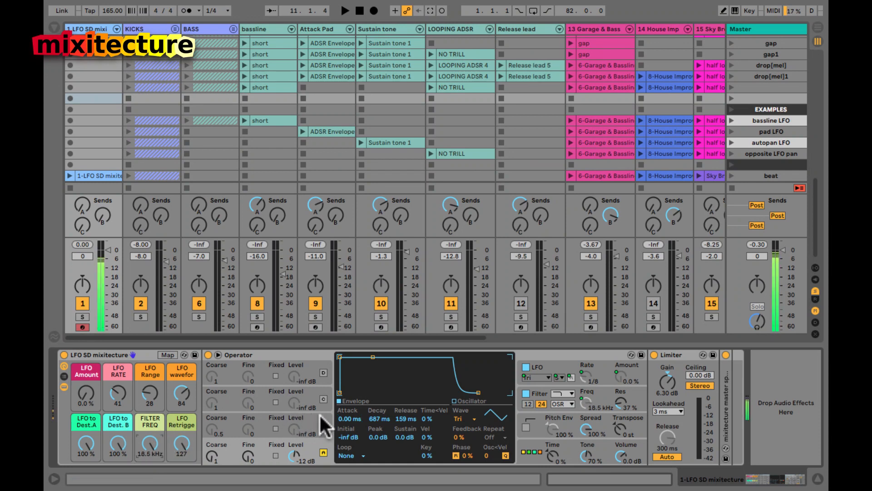
pyautogui.moveTo(344, 421); pyautogui.dragTo(344, 421)
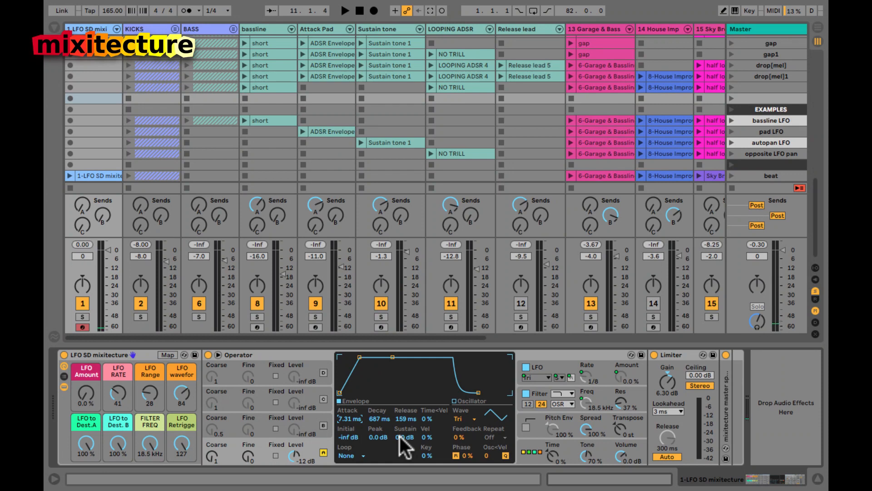
pyautogui.moveTo(377, 420); pyautogui.dragTo(402, 438)
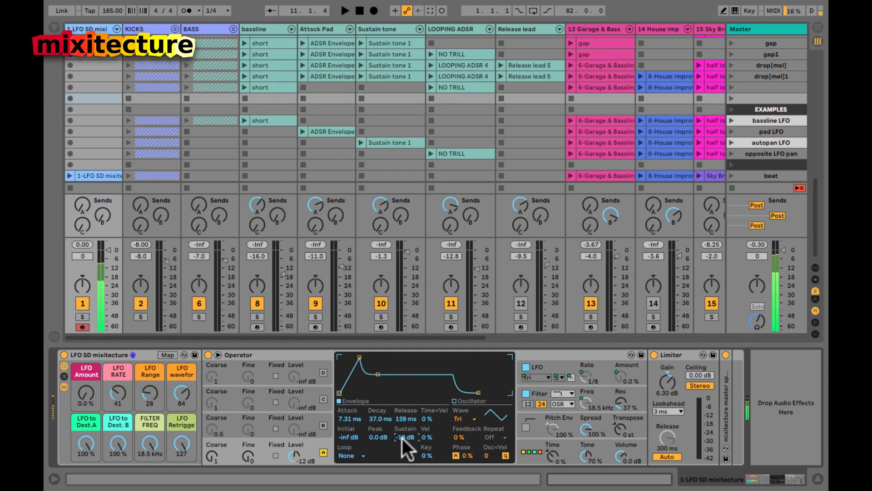
# Step: Set sustain to -2.5 dB and release to 376 ms, then drop the filter to 764 Hz
pyautogui.moveTo(402, 438); pyautogui.dragTo(402, 438)
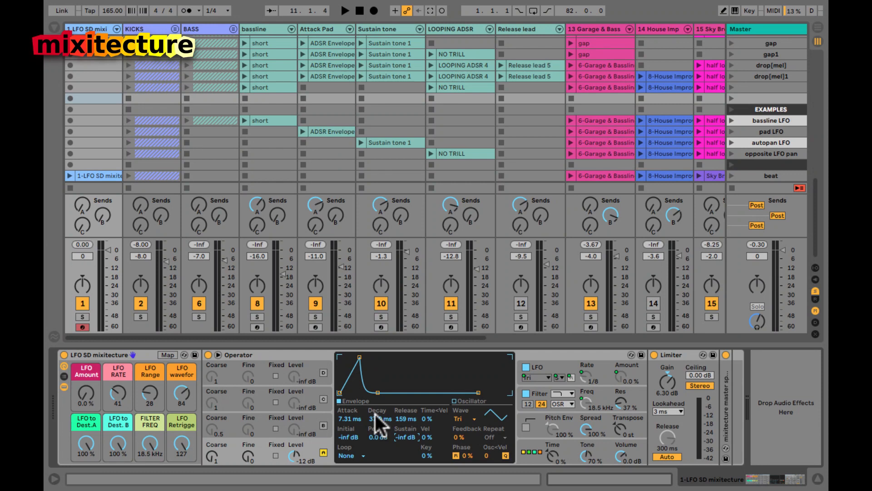
pyautogui.moveTo(400, 435); pyautogui.dragTo(375, 419)
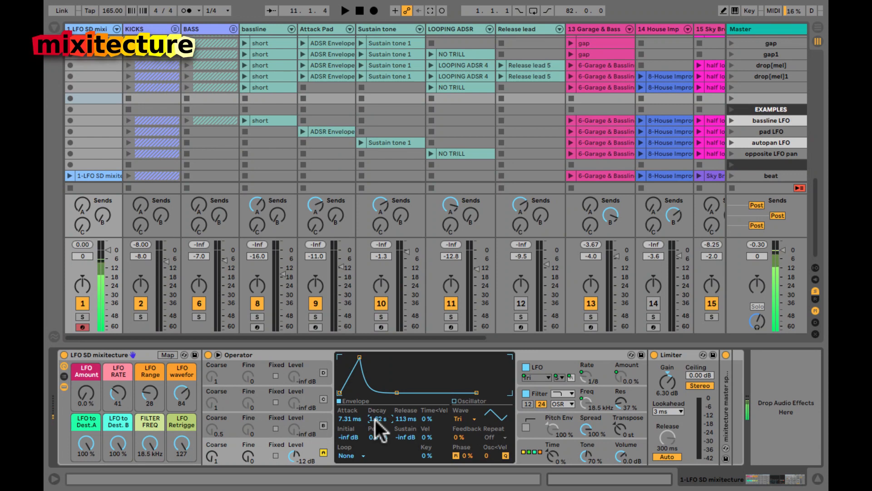
pyautogui.moveTo(402, 436); pyautogui.dragTo(403, 419)
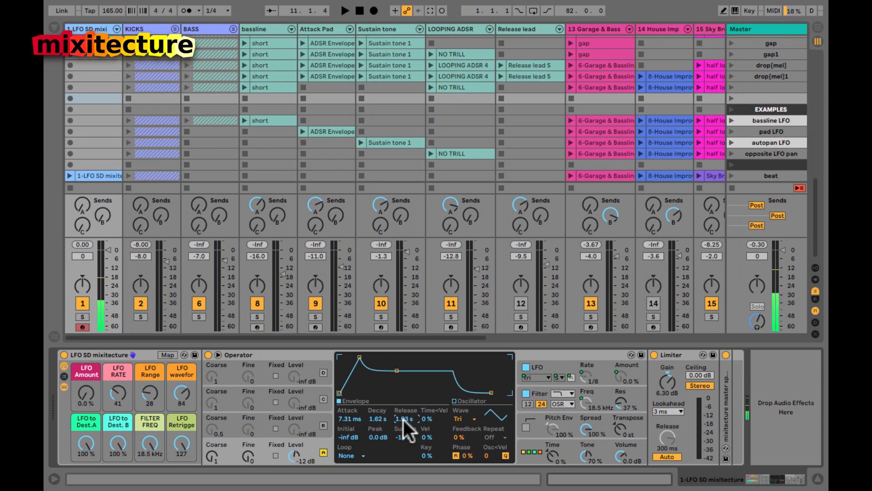
pyautogui.moveTo(403, 419); pyautogui.dragTo(404, 420)
pyautogui.moveTo(404, 419); pyautogui.dragTo(405, 438)
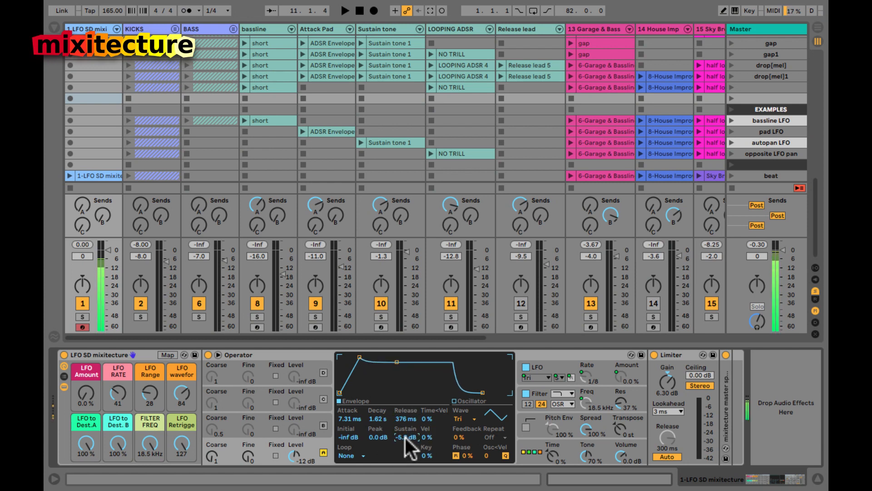
pyautogui.moveTo(405, 437); pyautogui.dragTo(405, 437)
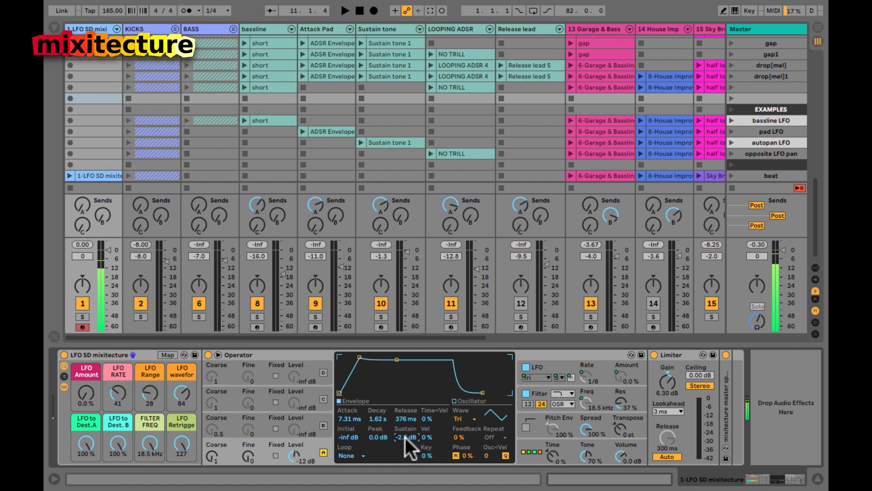
pyautogui.moveTo(150, 437); pyautogui.dragTo(151, 444)
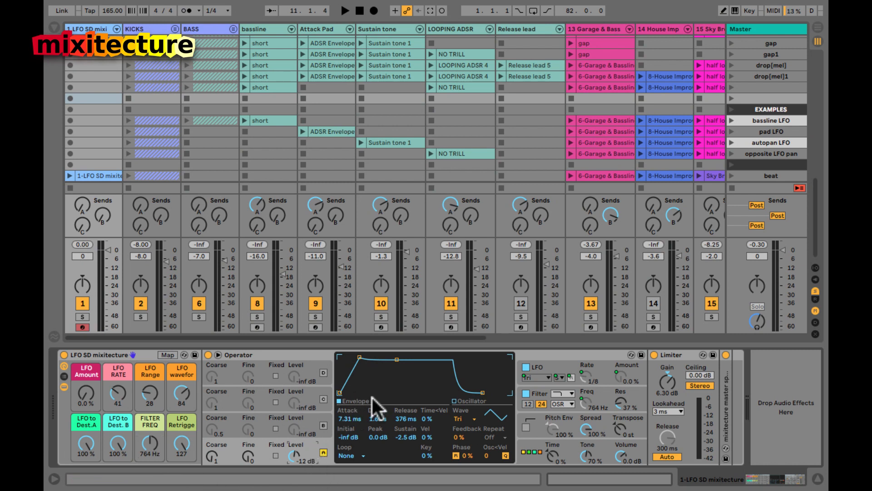
# Step: Show Operator's LFO parameters on the LFO SD mixitecture track, with LFO Amount at 0%
pyautogui.click(534, 391)
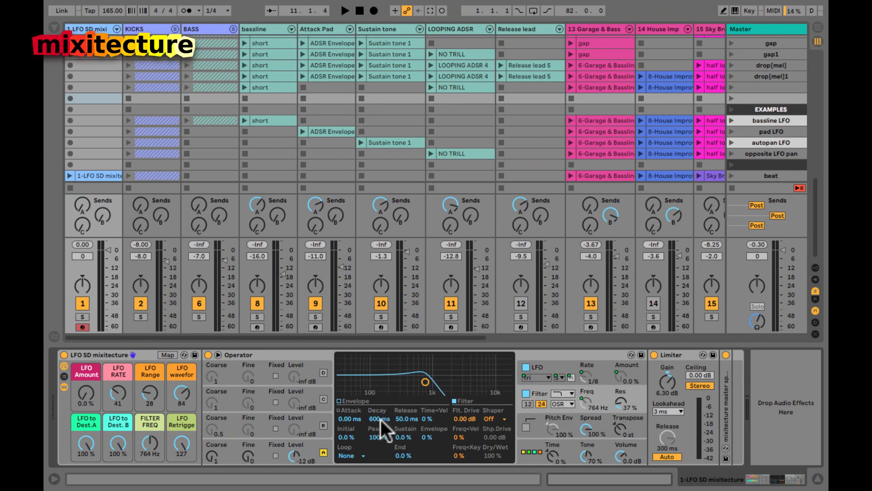
pyautogui.click(337, 400)
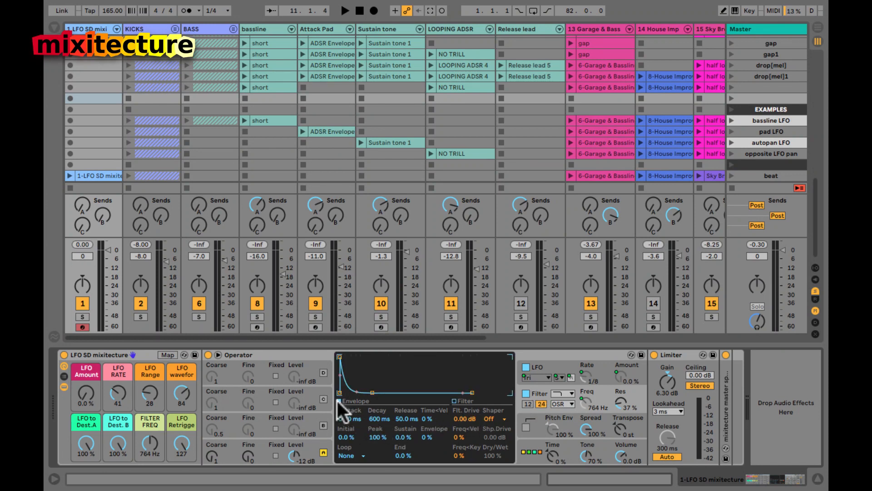
pyautogui.click(453, 402)
pyautogui.click(526, 369)
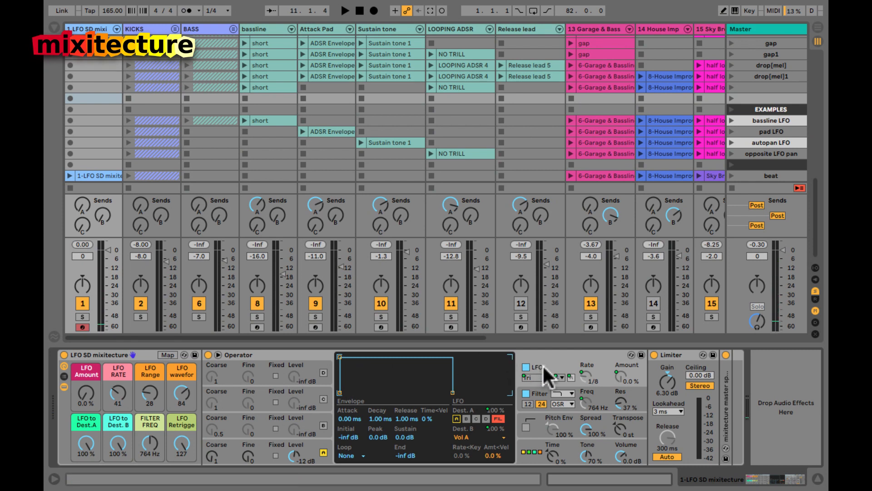
# Step: Return to Operator's LFO view and raise the LFO Amount macro to about 93%
pyautogui.click(267, 445)
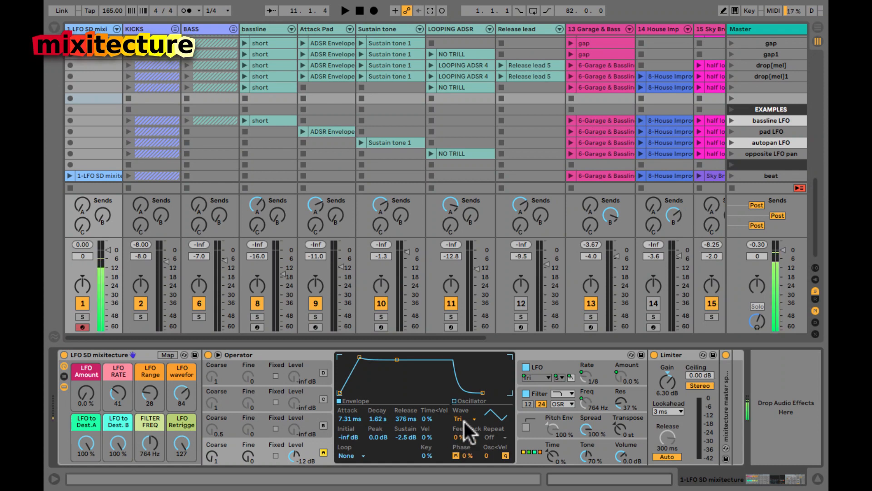
pyautogui.click(551, 363)
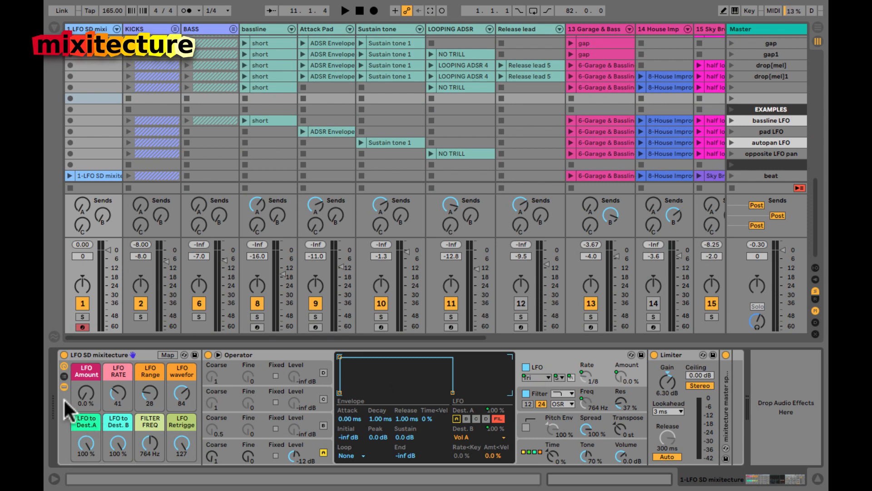
pyautogui.moveTo(86, 395); pyautogui.dragTo(85, 394)
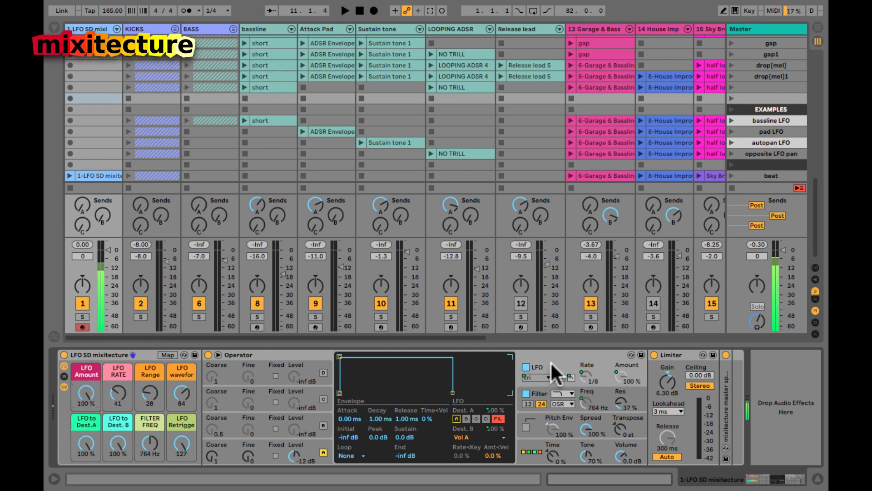
pyautogui.click(538, 389)
pyautogui.click(547, 356)
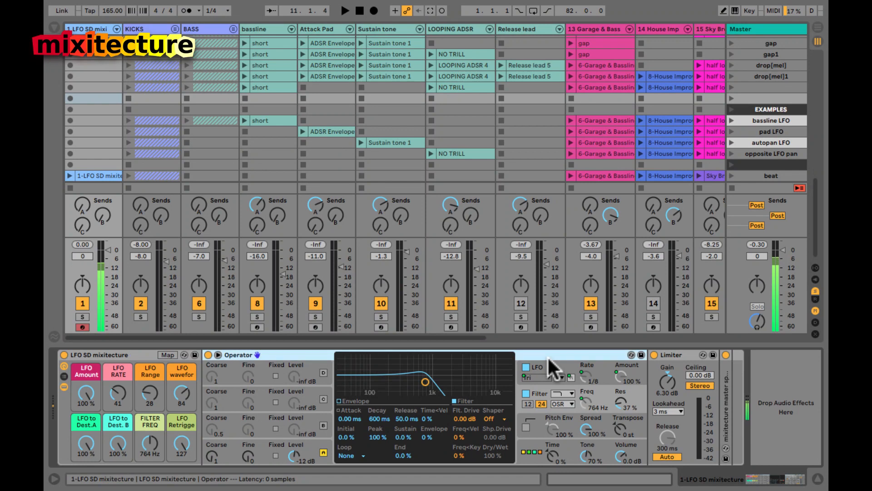
pyautogui.click(541, 365)
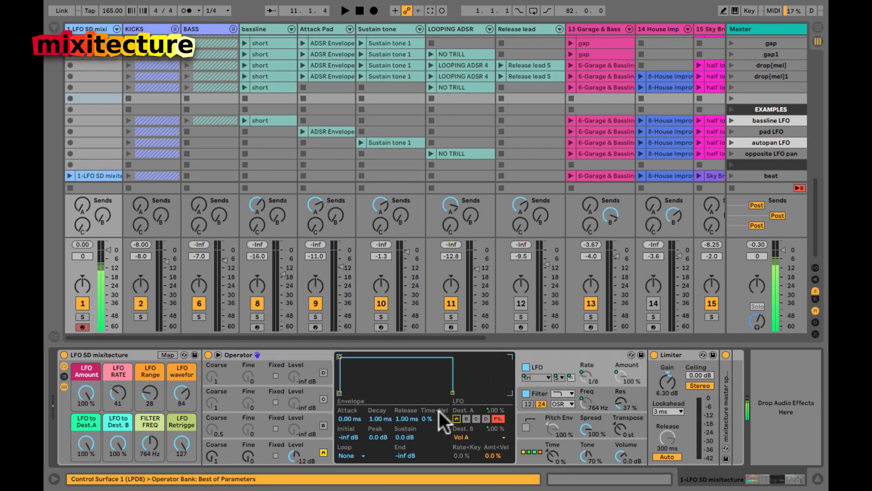
# Step: Set LFO to Dest.A to 0% and bring the LFO Amount macro up to 100%
pyautogui.moveTo(80, 393); pyautogui.dragTo(81, 395)
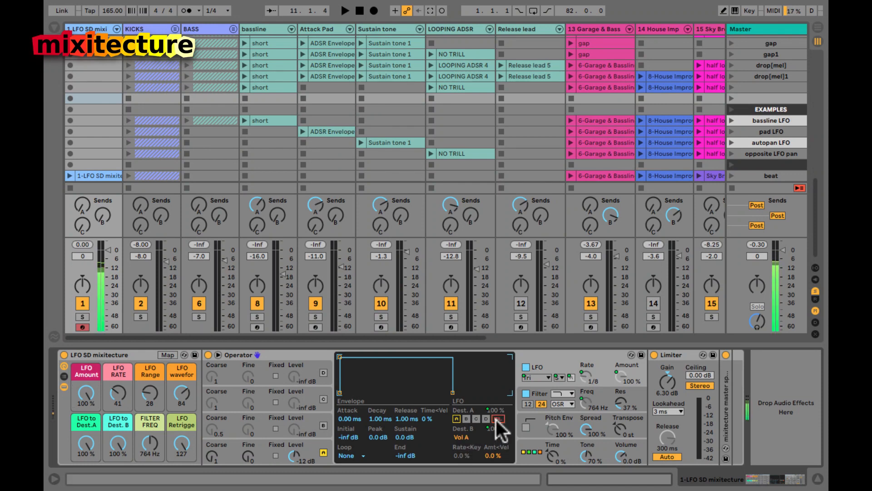
pyautogui.moveTo(82, 391); pyautogui.dragTo(81, 394)
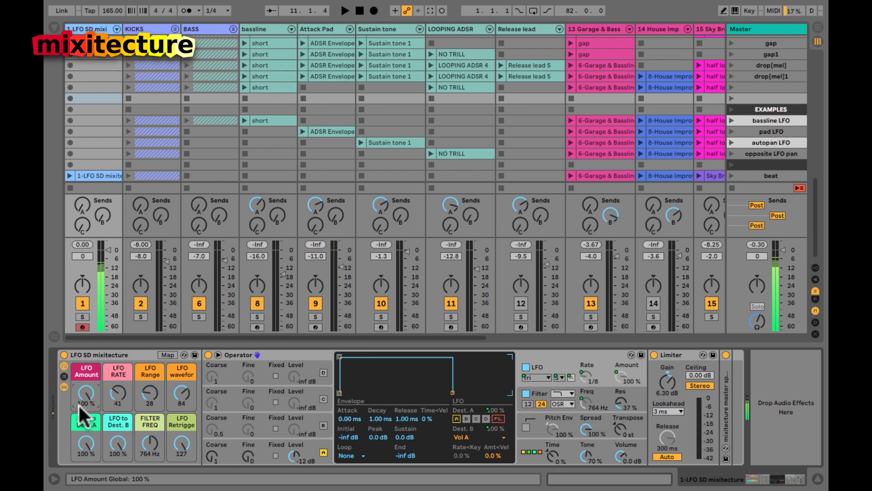
pyautogui.moveTo(77, 443); pyautogui.dragTo(116, 444)
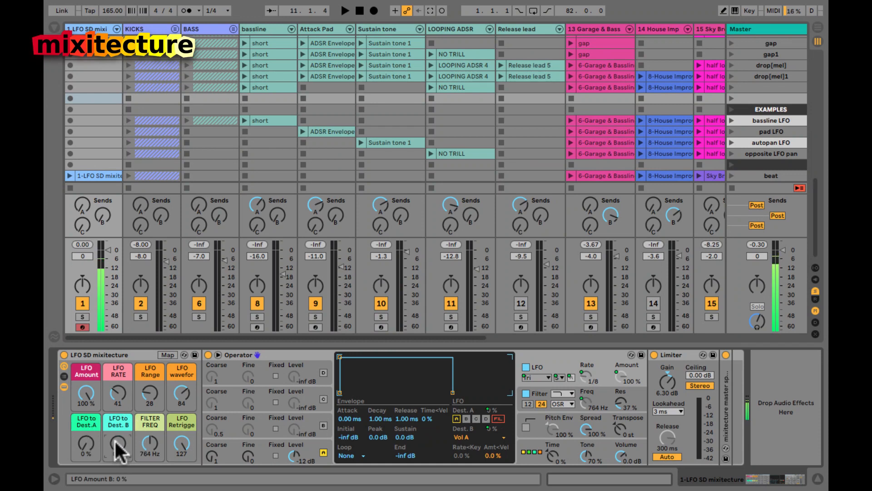
pyautogui.click(82, 388)
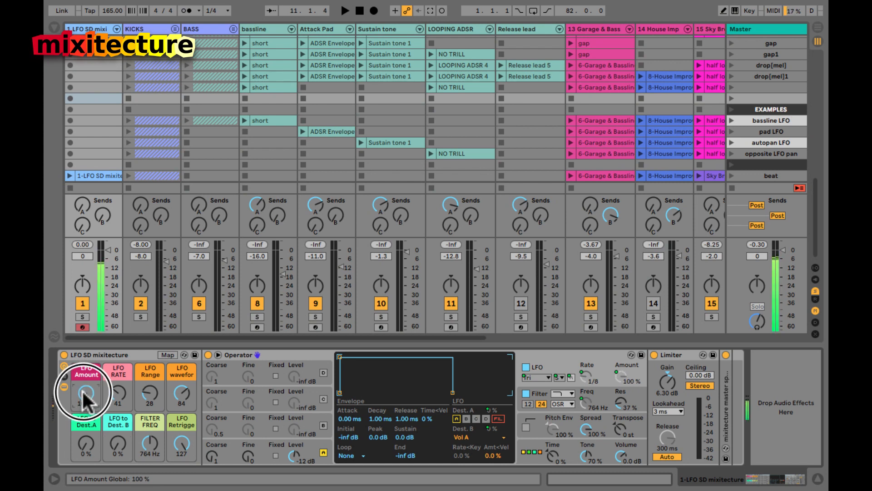
pyautogui.moveTo(83, 389); pyautogui.dragTo(83, 391)
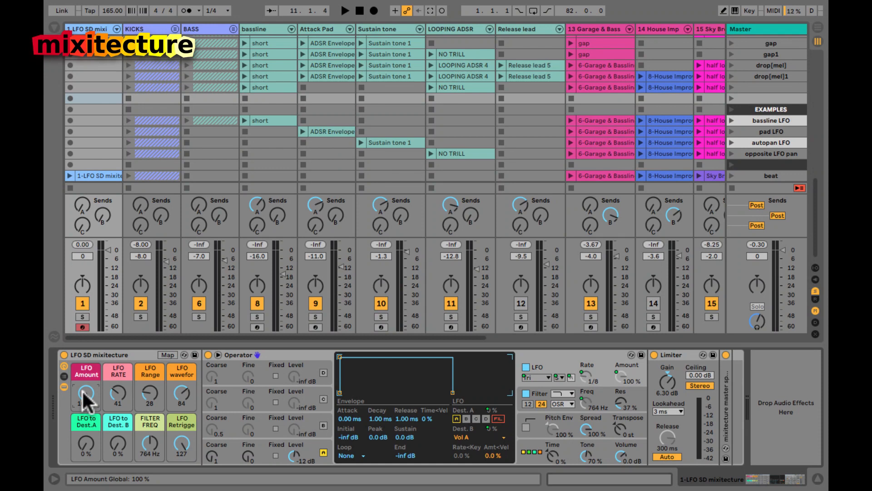
pyautogui.click(82, 388)
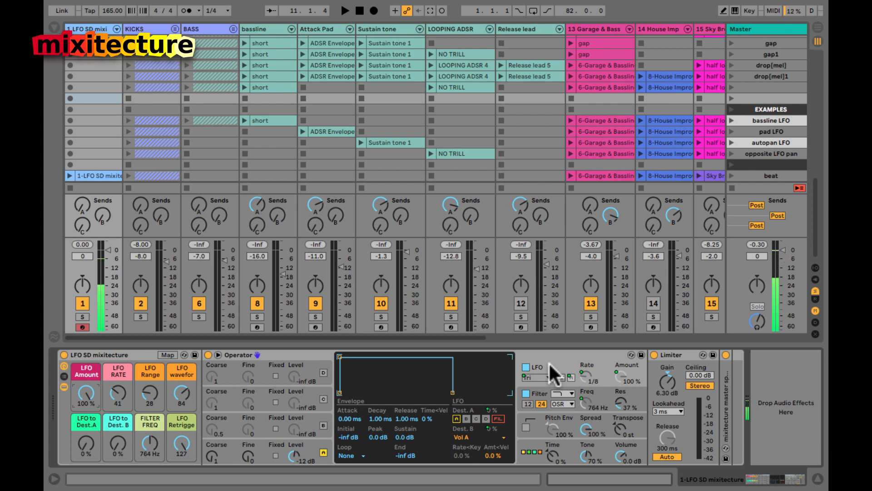
# Step: Disable the LFO's filter destination and bring the LFO to Dest.A macro back up
pyautogui.click(498, 418)
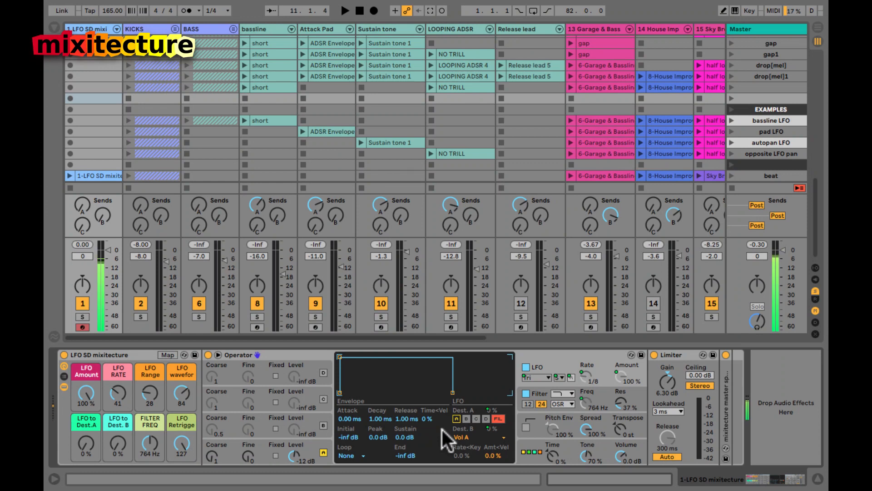
pyautogui.moveTo(80, 438); pyautogui.dragTo(81, 438)
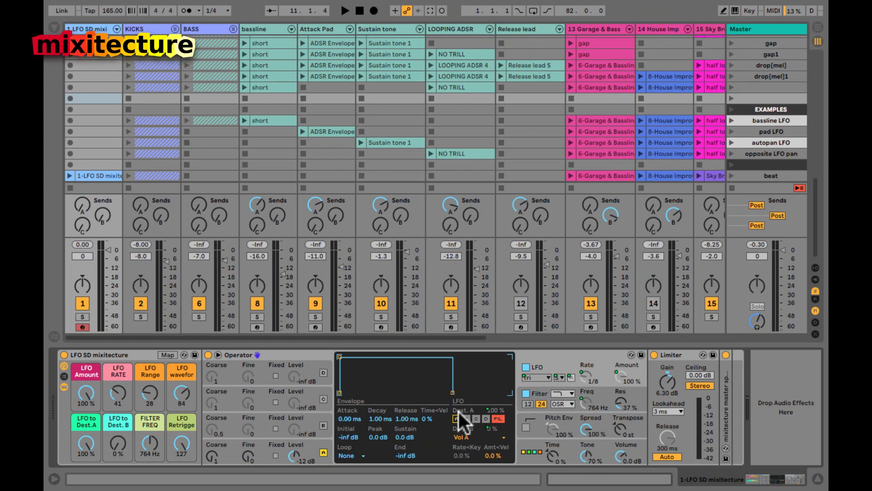
pyautogui.click(493, 411)
pyautogui.moveTo(86, 446); pyautogui.dragTo(80, 441)
# Step: Set the LFO RATE macro to 65 so Operator's LFO runs at 1/4, then stop playback
pyautogui.moveTo(116, 393); pyautogui.dragTo(117, 388)
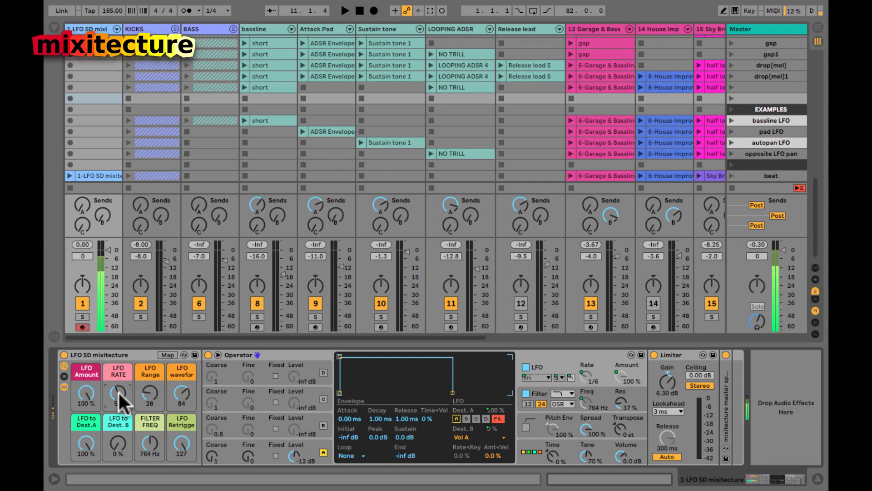
pyautogui.moveTo(118, 394); pyautogui.dragTo(119, 393)
pyautogui.press('space')
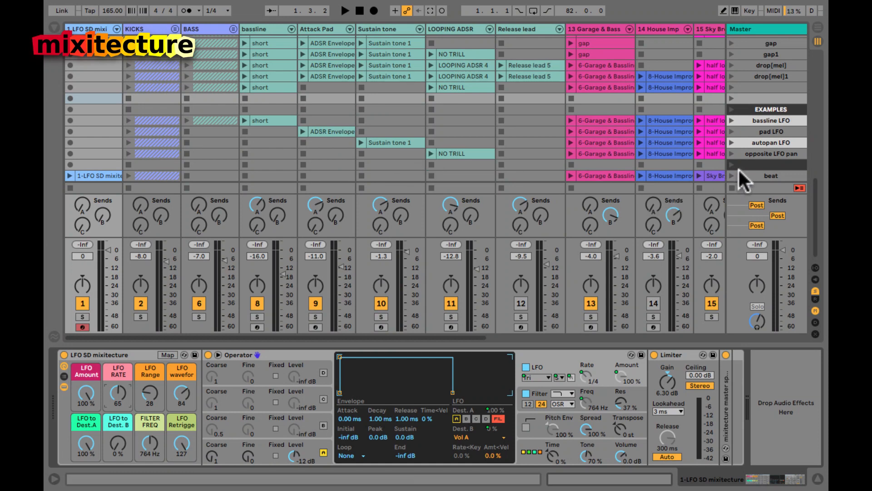
# Step: Launch the beat scene, stop the LFO SD mixitecture clip, and stop playback
pyautogui.click(729, 176)
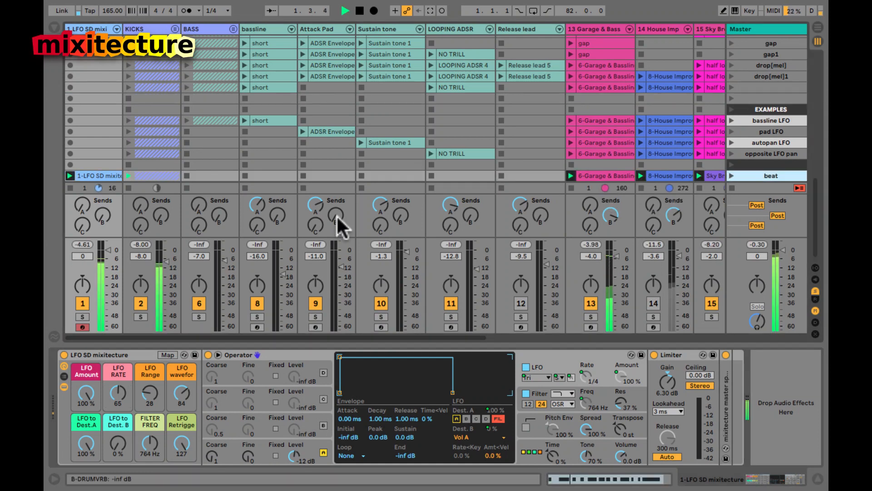
pyautogui.click(70, 187)
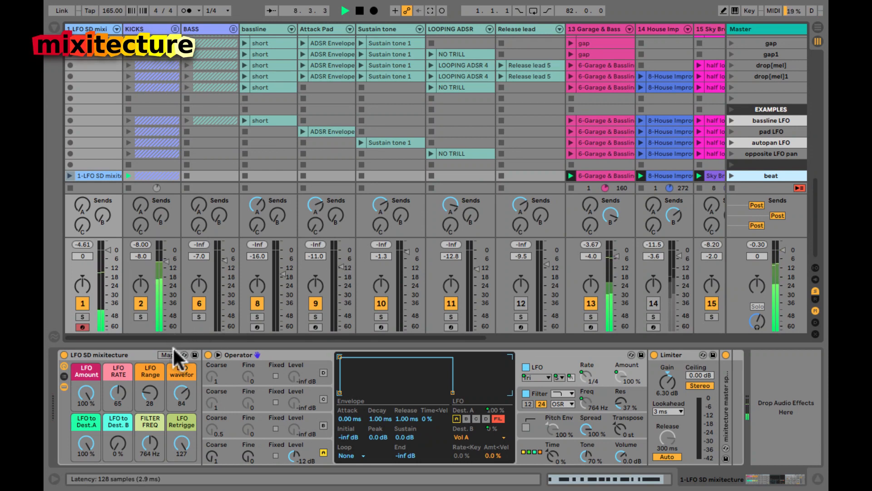
pyautogui.press('space')
# Step: Lower the LFO RATE macro to 42 so Operator's LFO runs at 1/8, listening while adjusting
pyautogui.click(118, 395)
pyautogui.moveTo(117, 393); pyautogui.dragTo(117, 395)
pyautogui.press('space')
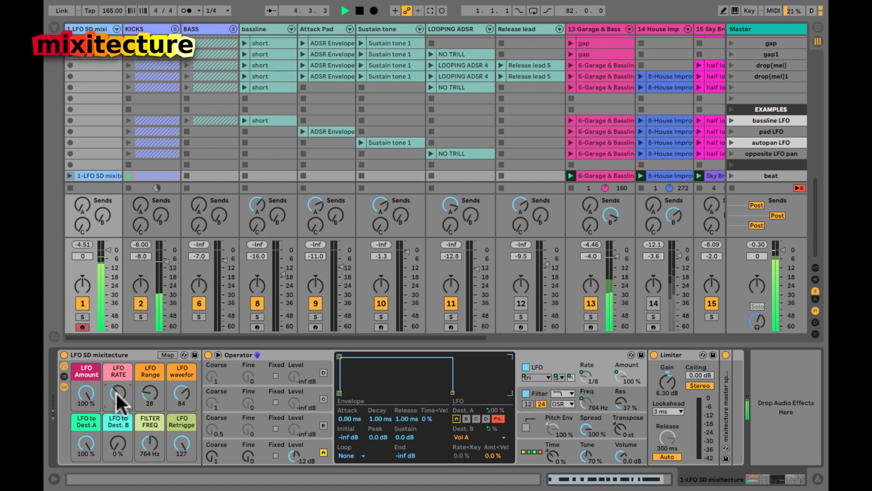
pyautogui.moveTo(116, 394); pyautogui.dragTo(117, 394)
pyautogui.press('space')
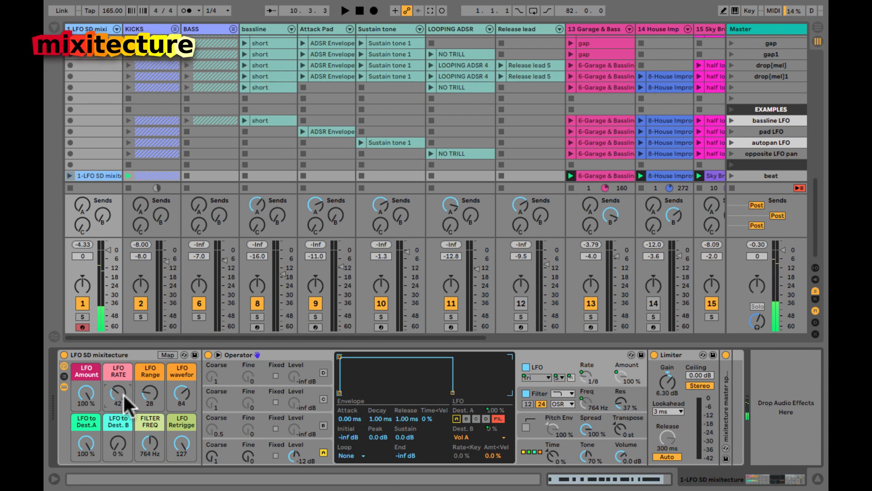
# Step: Reset LFO to Dest.A to 0% and route Operator's LFO Dest. B to OSC Volume A
pyautogui.click(85, 440)
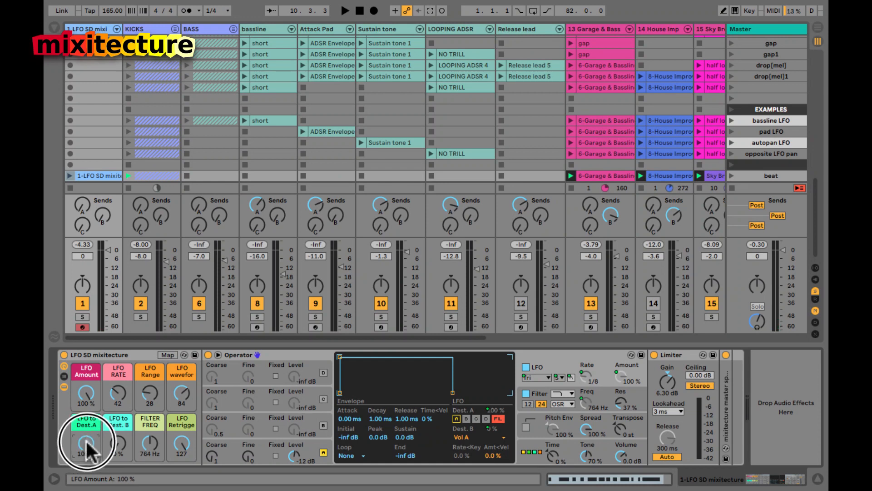
pyautogui.press('Delete')
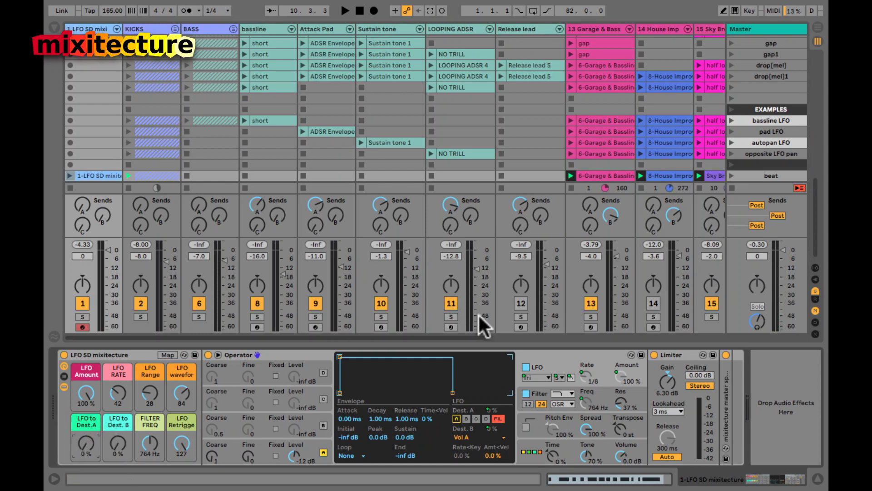
pyautogui.click(467, 437)
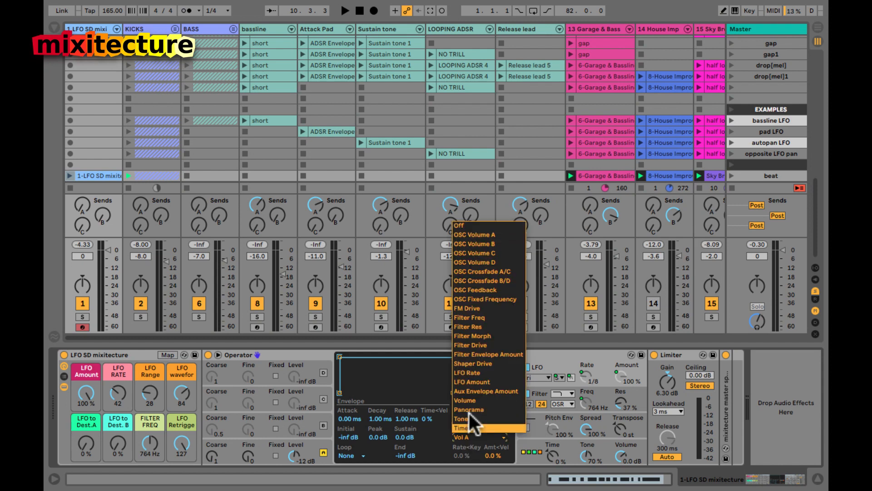
pyautogui.click(502, 235)
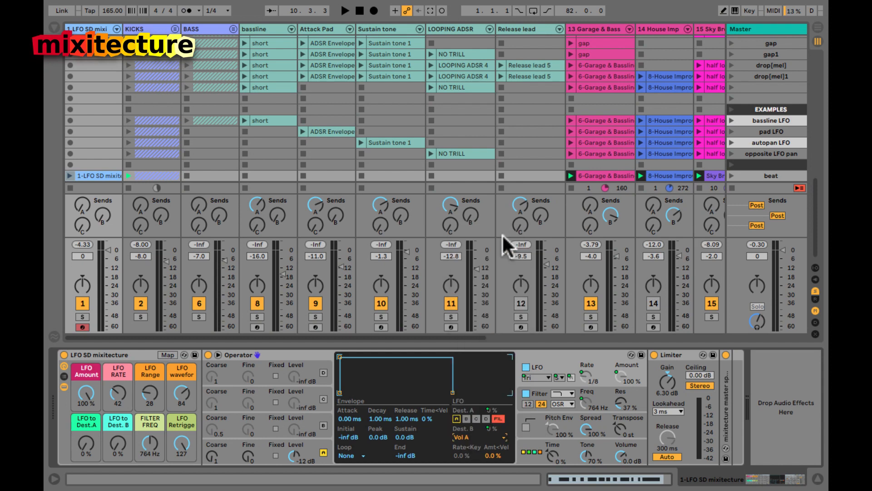
# Step: Recheck the Dest. B list and operators D, B and A, ending back on the LFO settings
pyautogui.click(462, 438)
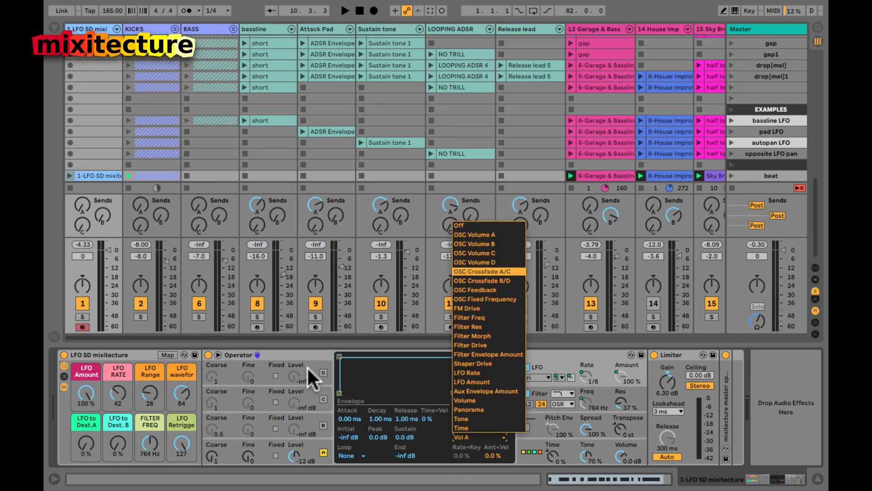
pyautogui.click(307, 366)
pyautogui.click(307, 368)
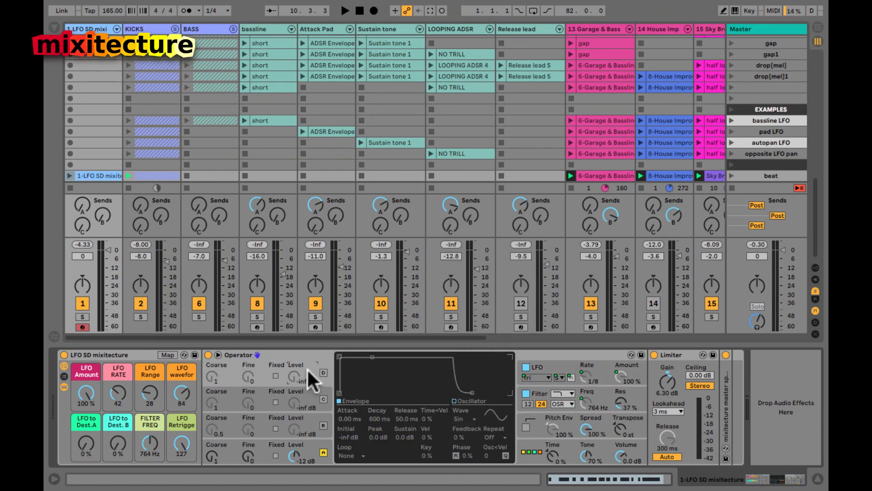
pyautogui.click(307, 418)
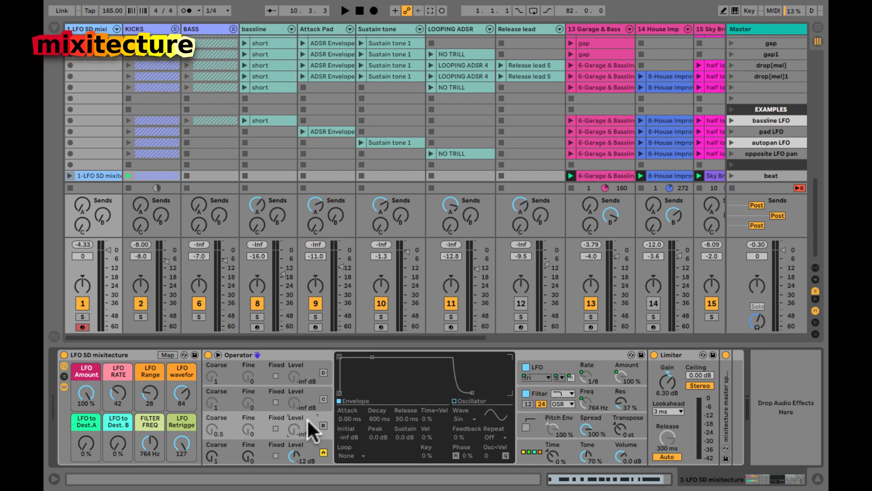
pyautogui.click(307, 445)
pyautogui.click(543, 366)
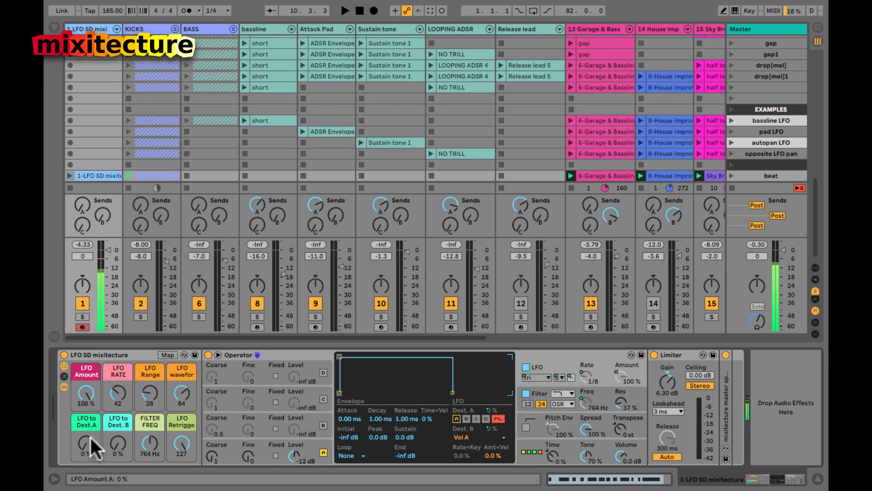
# Step: Raise LFO to Dest. B to 100% and try sine and square LFO waveforms
pyautogui.moveTo(114, 443); pyautogui.dragTo(115, 443)
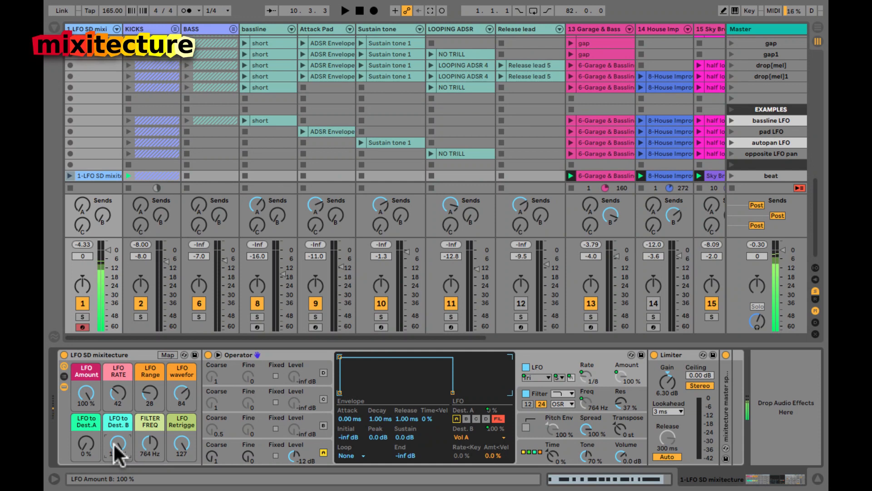
pyautogui.moveTo(114, 393); pyautogui.dragTo(116, 390)
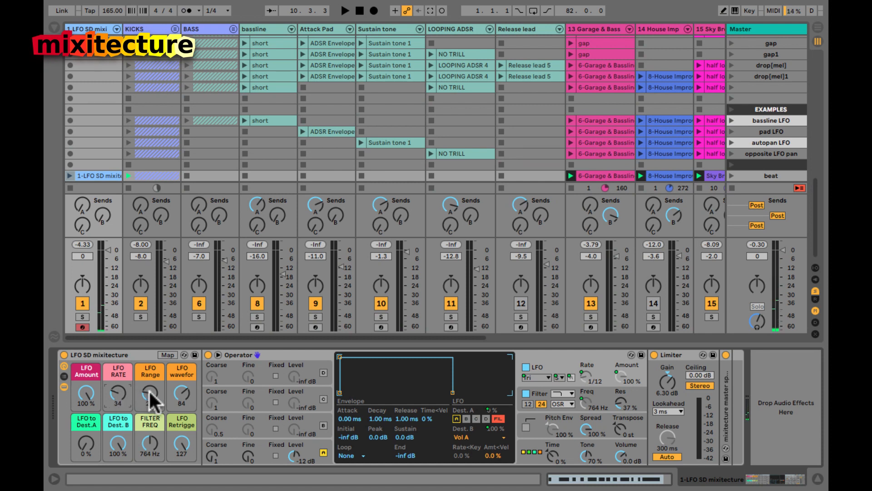
pyautogui.moveTo(183, 400); pyautogui.dragTo(180, 392)
pyautogui.moveTo(182, 400); pyautogui.dragTo(181, 393)
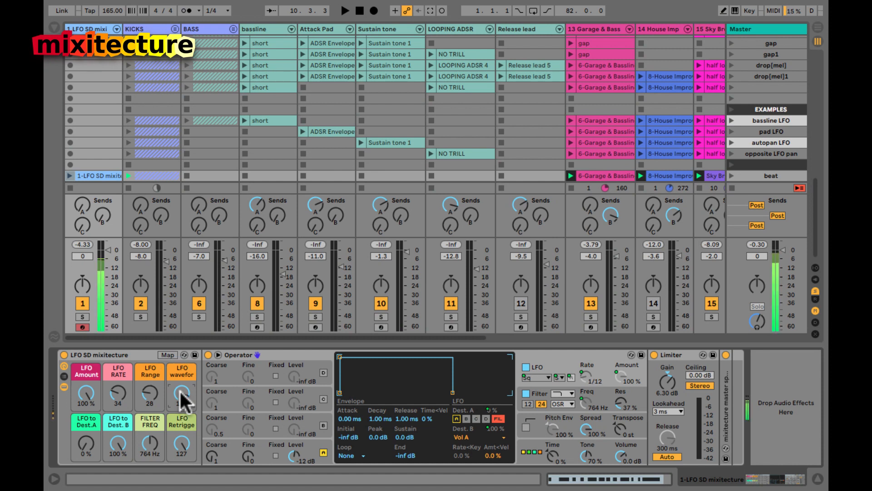
# Step: Set the LFO RATE macro to 62 for a 1/4 rate and play the bassline to hear it
pyautogui.moveTo(115, 393); pyautogui.dragTo(116, 394)
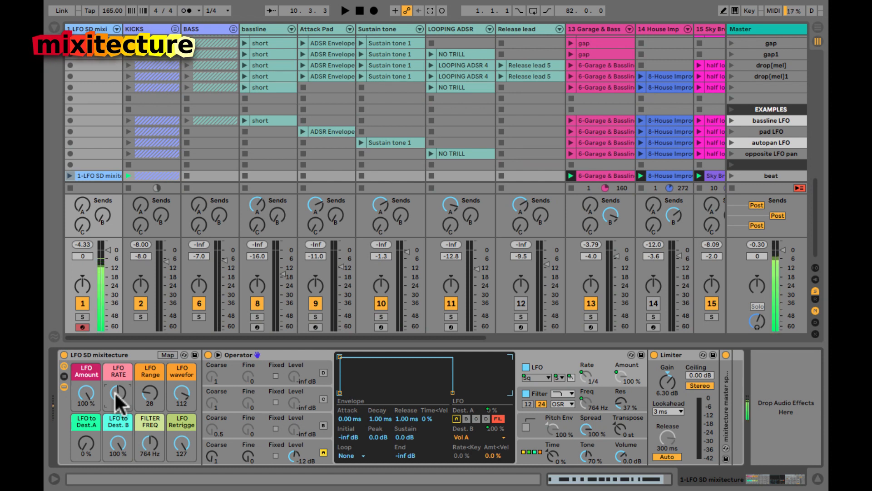
pyautogui.press('space')
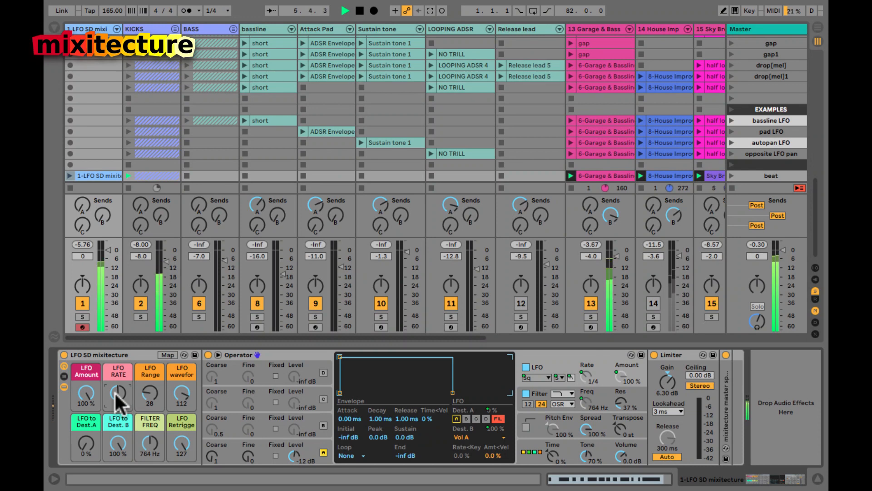
pyautogui.press('space')
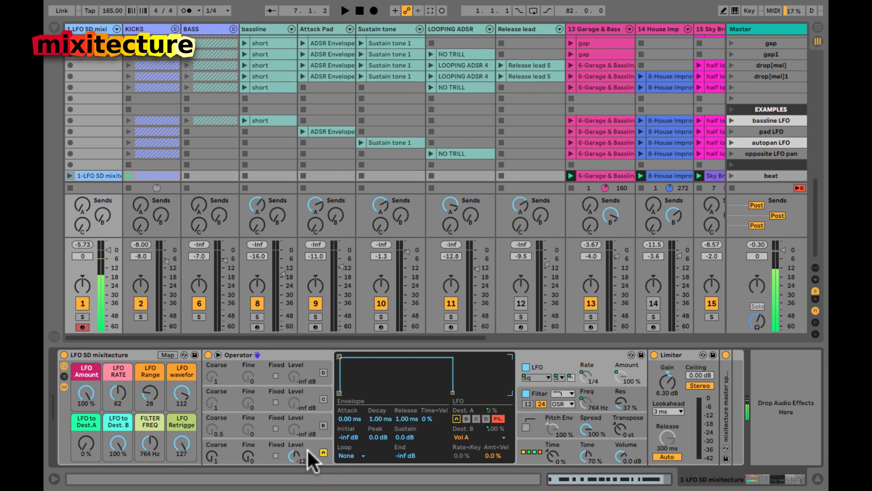
# Step: Audition the Tri, Sine, SwUp and SwDw LFO shapes, settle on S&H, and restart playback
pyautogui.moveTo(176, 391); pyautogui.dragTo(177, 392)
pyautogui.moveTo(176, 390); pyautogui.dragTo(176, 390)
pyautogui.moveTo(176, 390); pyautogui.dragTo(176, 391)
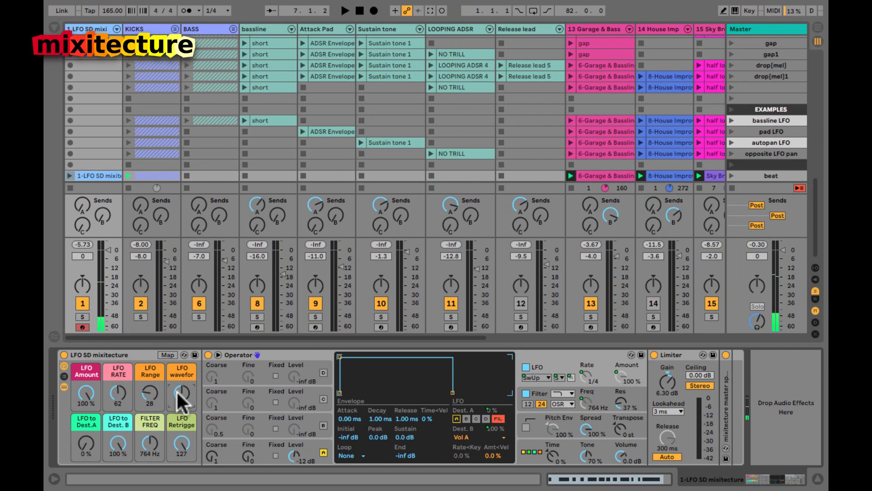
pyautogui.moveTo(177, 393)
pyautogui.mouseDown()
pyautogui.moveTo(180, 401)
pyautogui.moveTo(178, 393)
pyautogui.mouseUp()
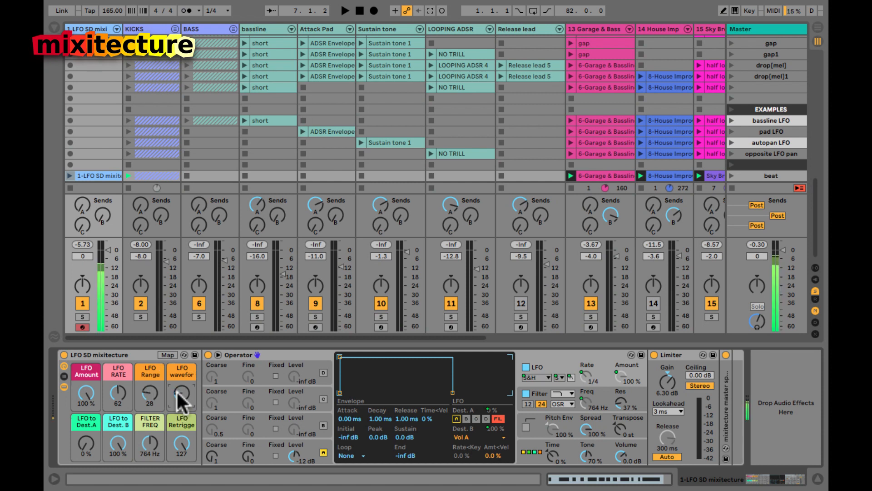
pyautogui.moveTo(119, 394); pyautogui.dragTo(116, 392)
pyautogui.press('space')
pyautogui.press('space')
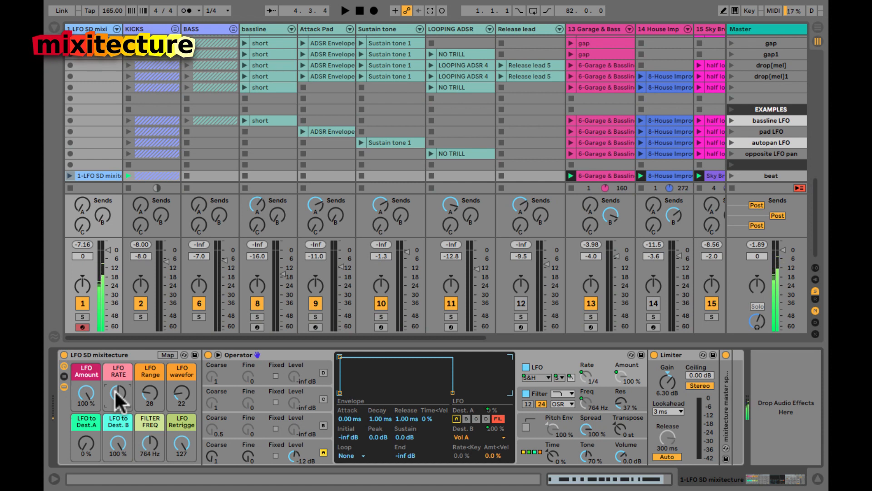
# Step: Set LFO to Dest.B to 0% and Dest.A to 100%, and enable the LFO's filter (F) modulation
pyautogui.moveTo(113, 444); pyautogui.dragTo(111, 451)
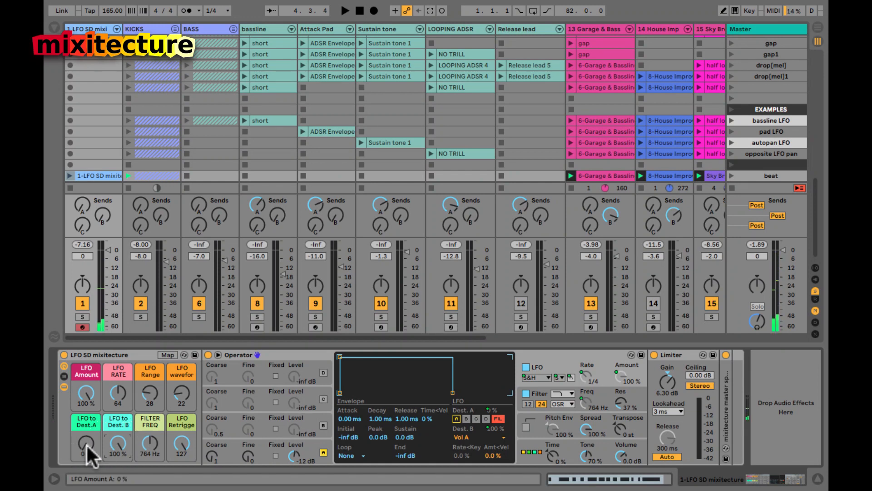
pyautogui.moveTo(86, 443); pyautogui.dragTo(86, 444)
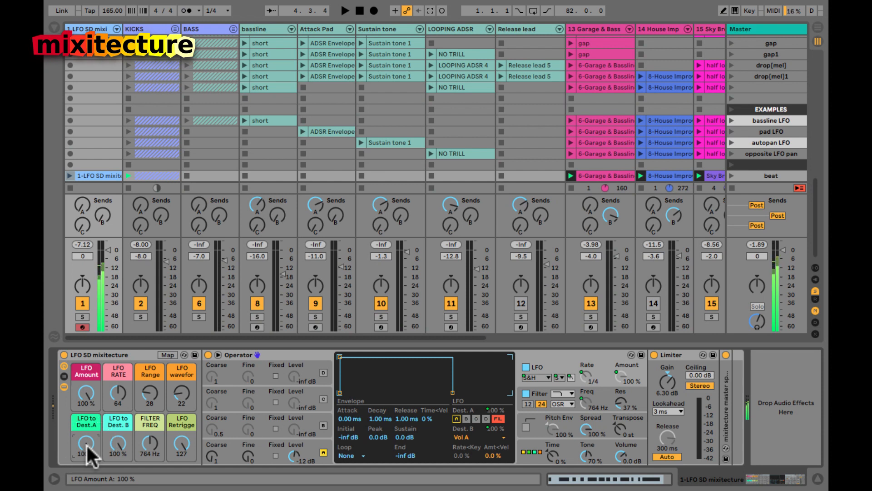
pyautogui.moveTo(148, 437); pyautogui.dragTo(86, 439)
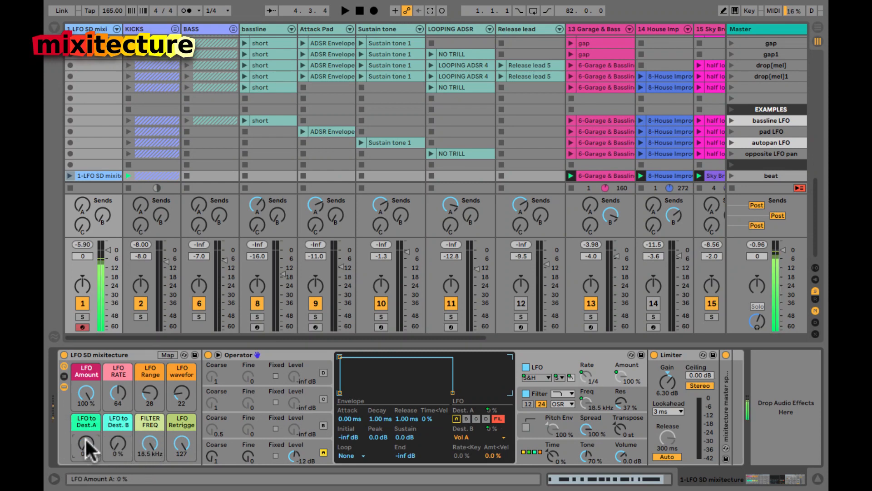
pyautogui.moveTo(84, 383); pyautogui.dragTo(84, 382)
pyautogui.click(112, 442)
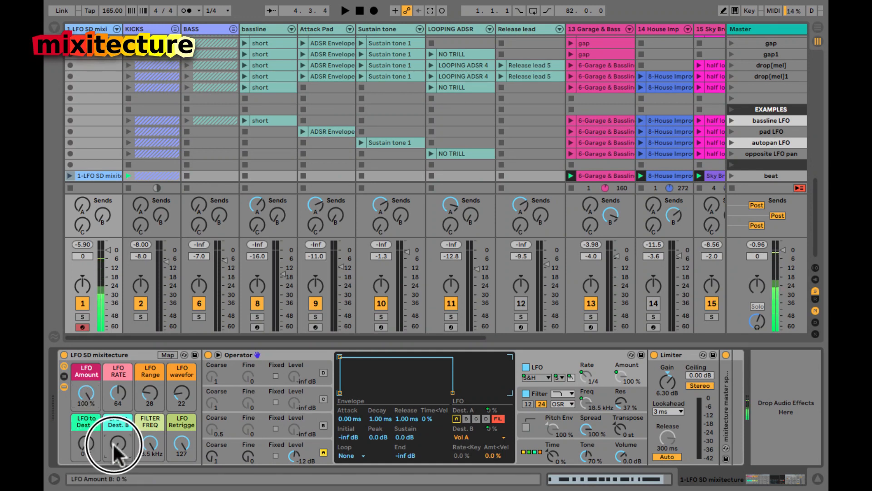
pyautogui.click(84, 443)
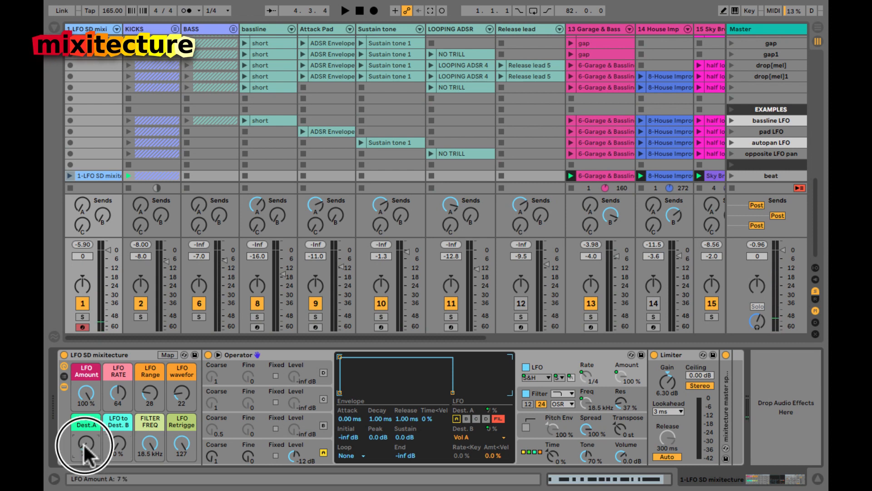
pyautogui.moveTo(83, 443); pyautogui.dragTo(84, 444)
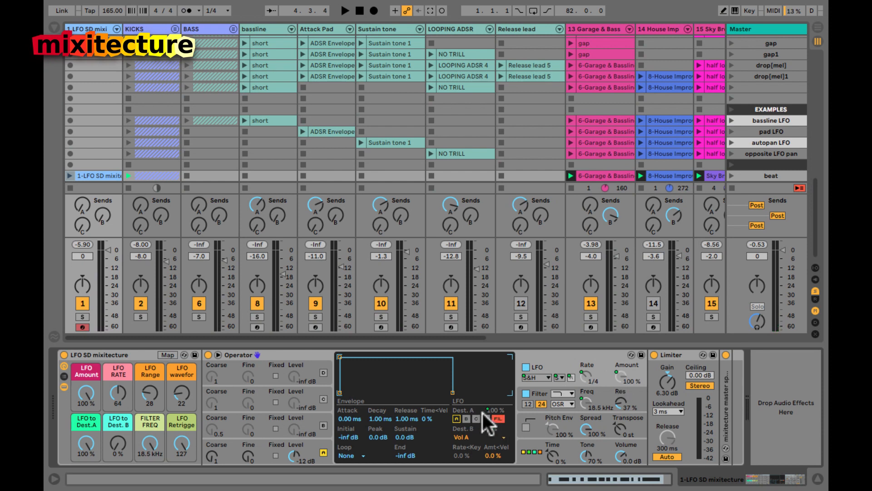
pyautogui.click(498, 418)
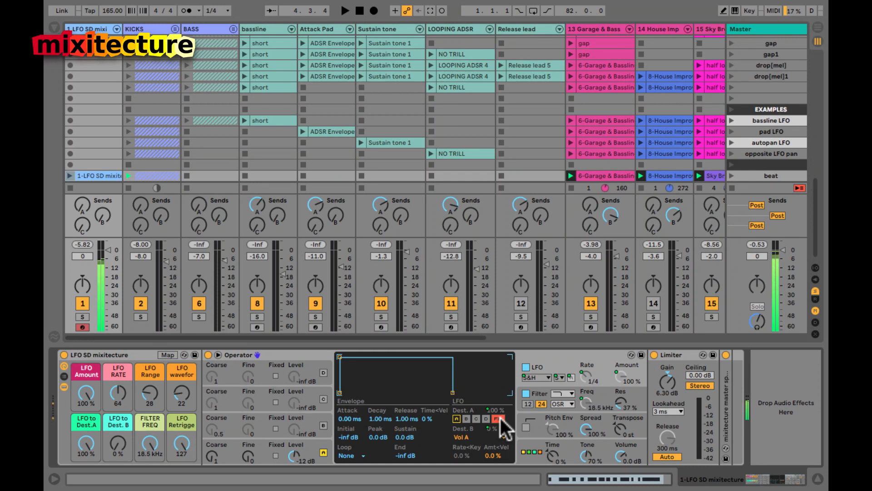
pyautogui.click(548, 402)
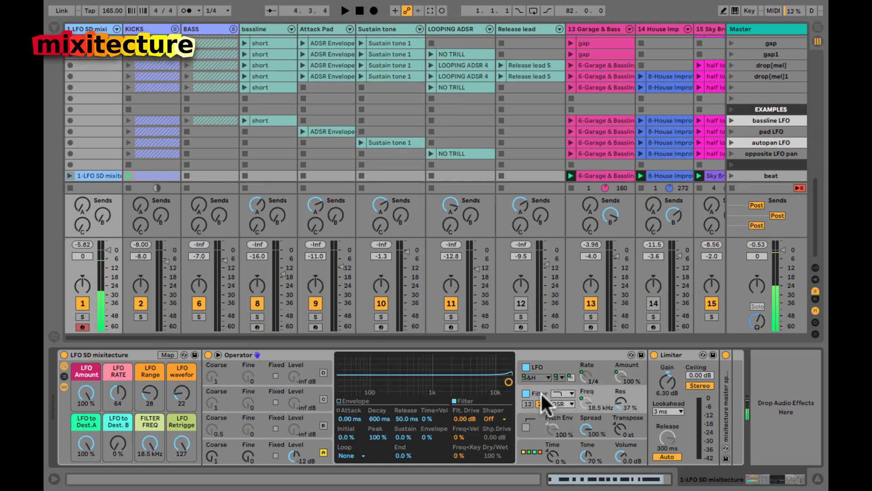
# Step: Sweep the filter cutoff down and up, leaving it at 1.63 kHz with resonance at 46%
pyautogui.click(150, 444)
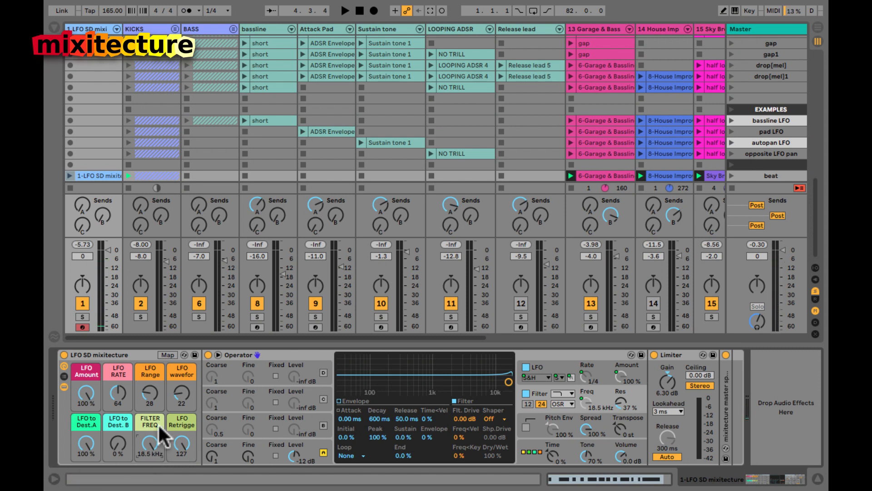
pyautogui.moveTo(147, 440); pyautogui.dragTo(147, 438)
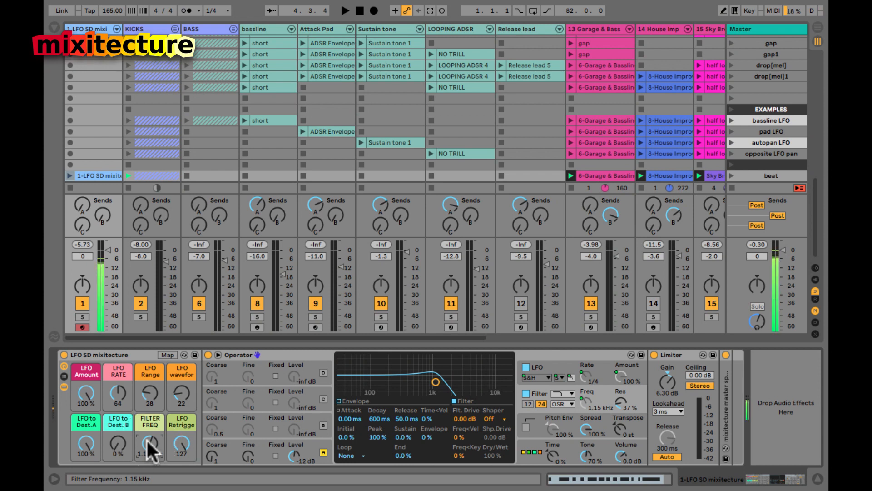
pyautogui.moveTo(147, 438); pyautogui.dragTo(146, 442)
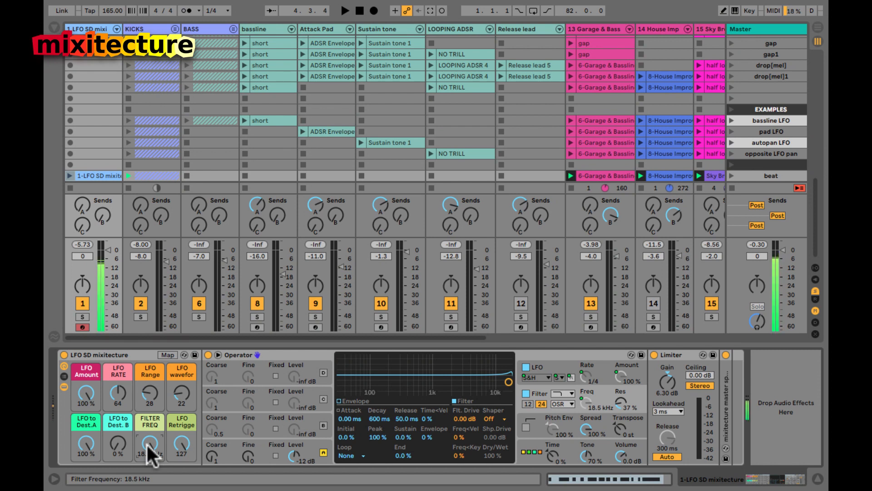
pyautogui.moveTo(147, 443); pyautogui.dragTo(146, 443)
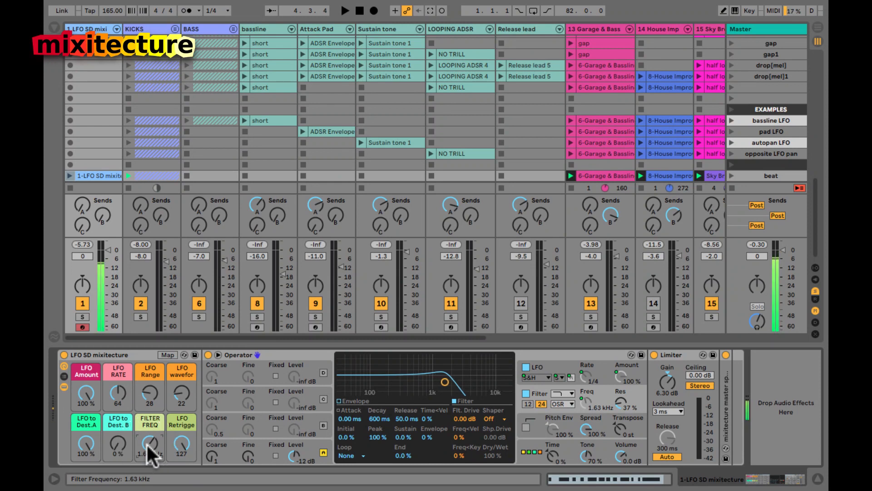
pyautogui.moveTo(619, 402); pyautogui.dragTo(619, 402)
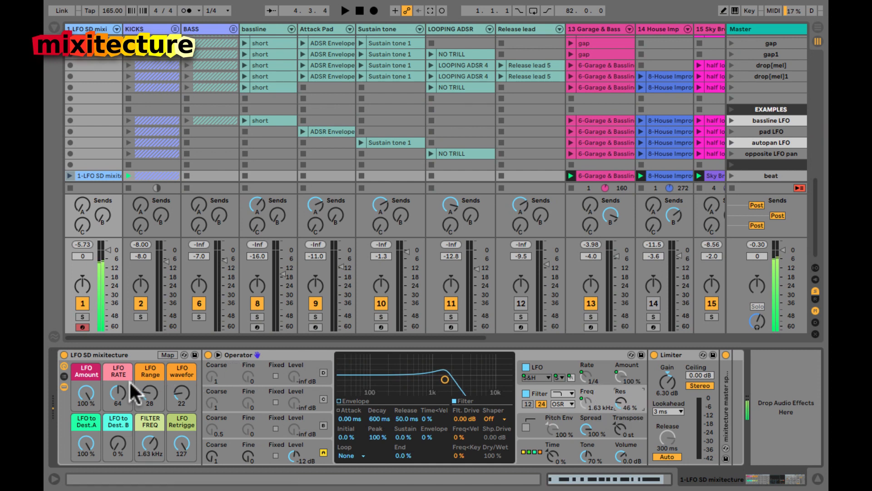
pyautogui.moveTo(119, 392); pyautogui.dragTo(120, 391)
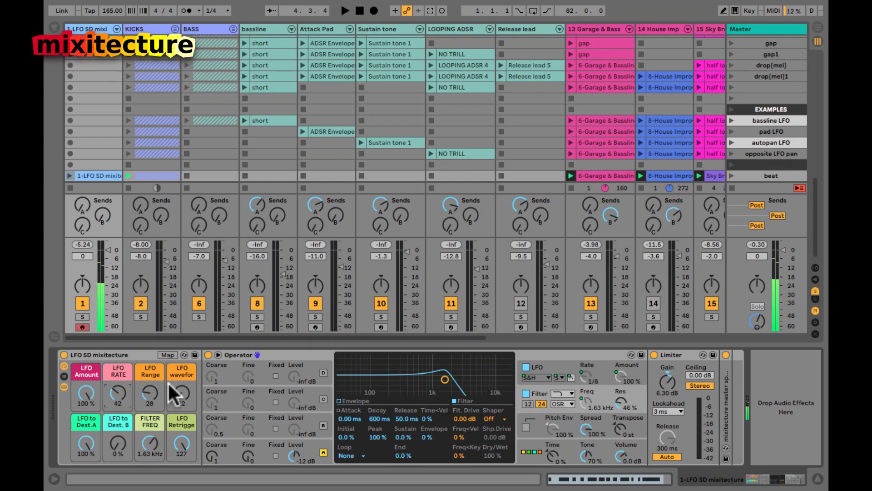
# Step: Set the LFO to SwUp at a 1/8 rate, raise filter resonance to 90%, and play the song
pyautogui.moveTo(181, 393); pyautogui.dragTo(181, 393)
pyautogui.click(118, 393)
pyautogui.moveTo(119, 393); pyautogui.dragTo(119, 393)
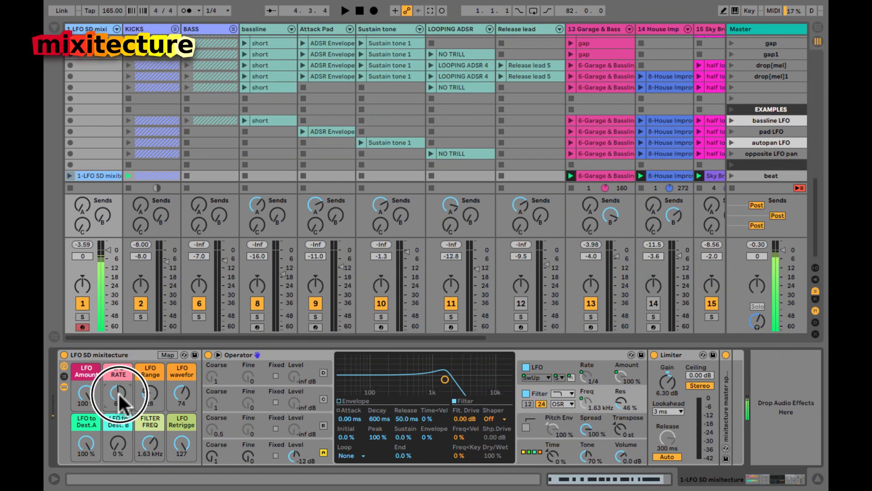
pyautogui.moveTo(618, 400); pyautogui.dragTo(618, 402)
pyautogui.press('space')
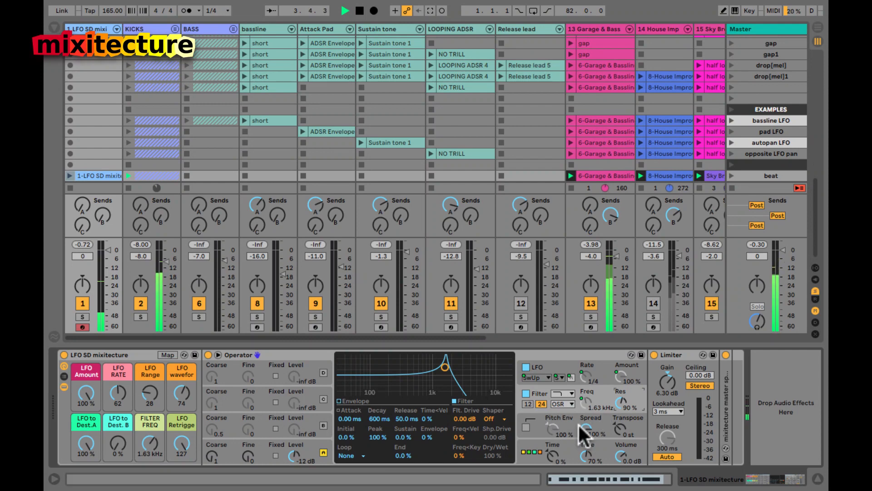
pyautogui.click(116, 392)
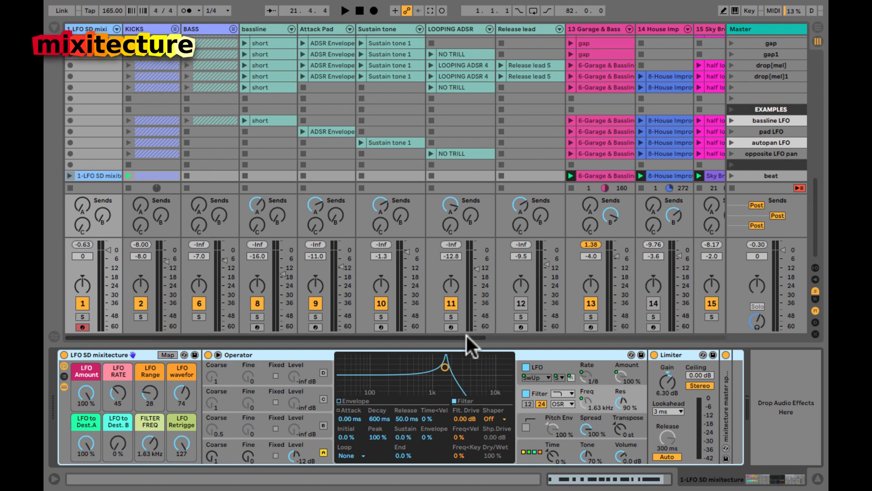
# Step: Check the LFO's Dest. B target list, then lower Operator's filter resonance to 70%
pyautogui.click(545, 364)
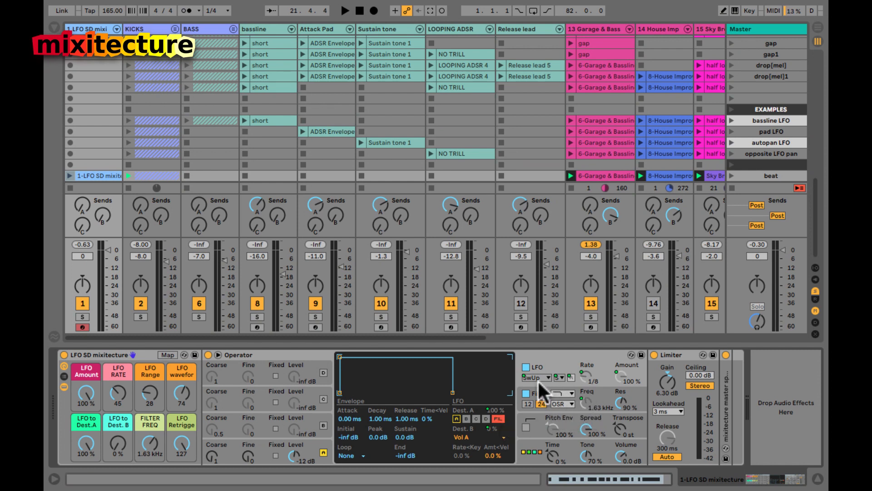
pyautogui.click(464, 436)
pyautogui.click(464, 436)
pyautogui.moveTo(152, 436); pyautogui.dragTo(151, 436)
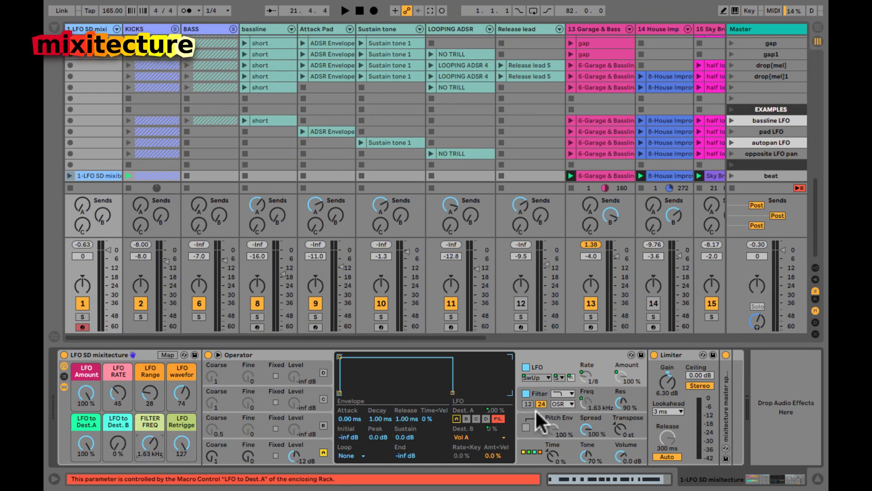
pyautogui.moveTo(617, 401); pyautogui.dragTo(617, 400)
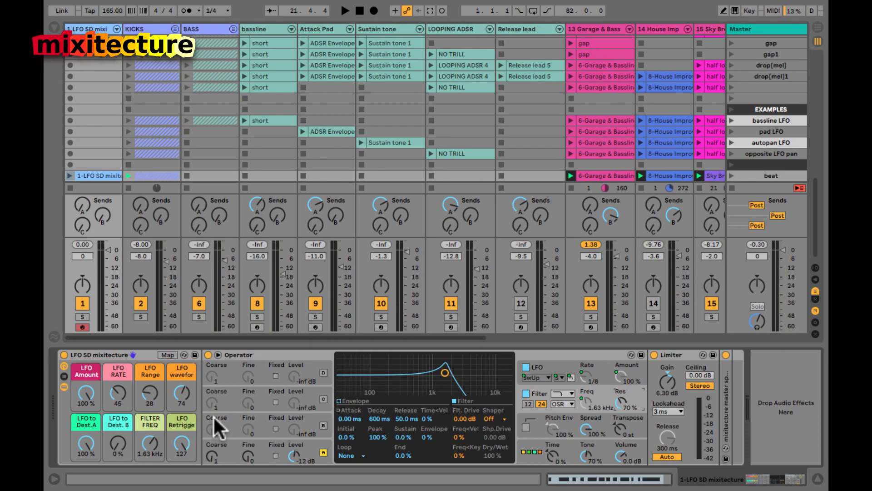
# Step: Turn LFO retrigger to 0 and set the LFO RATE macro to 81 for a 1/2 rate
pyautogui.moveTo(182, 438); pyautogui.dragTo(181, 450)
pyautogui.moveTo(183, 434); pyautogui.dragTo(183, 434)
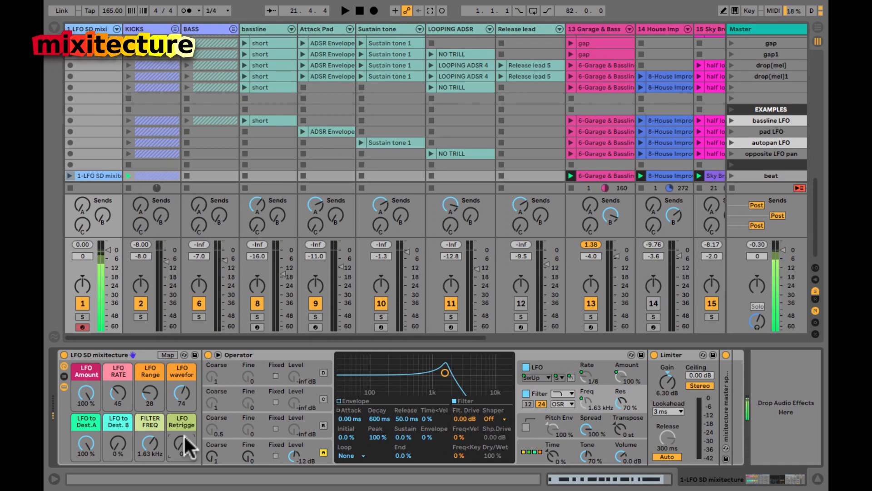
pyautogui.moveTo(116, 395); pyautogui.dragTo(116, 394)
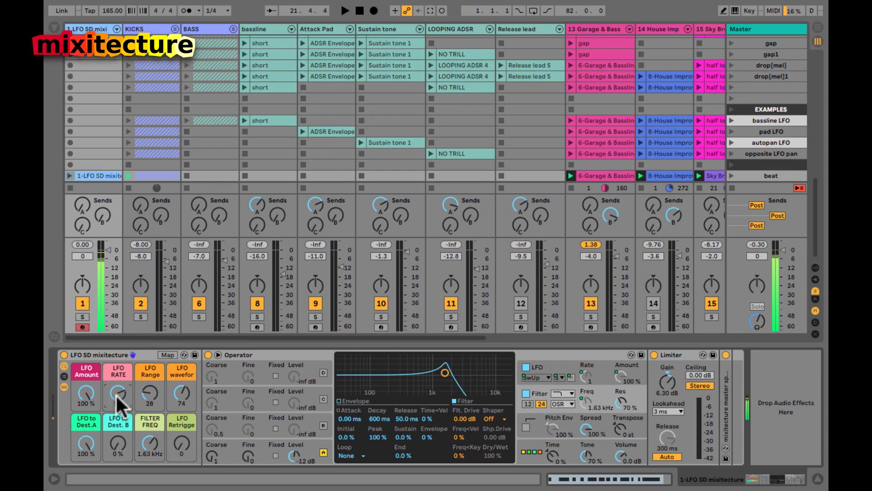
pyautogui.moveTo(115, 394); pyautogui.dragTo(116, 393)
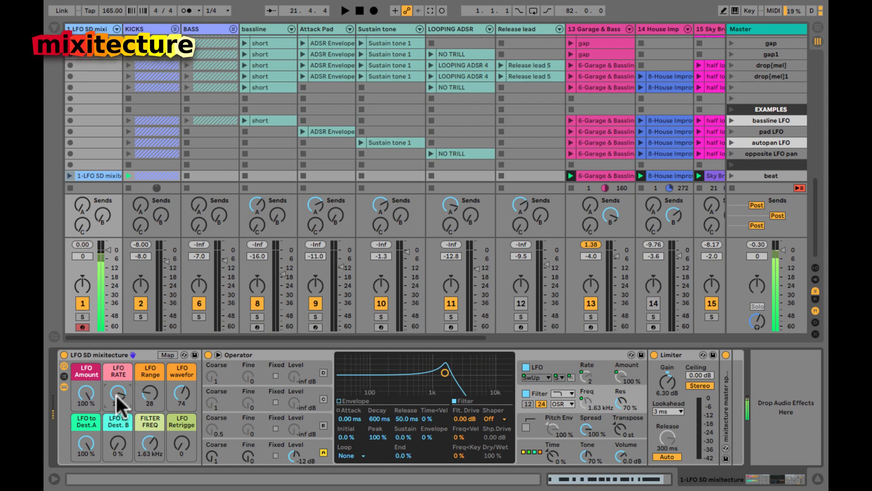
pyautogui.click(180, 446)
pyautogui.click(534, 378)
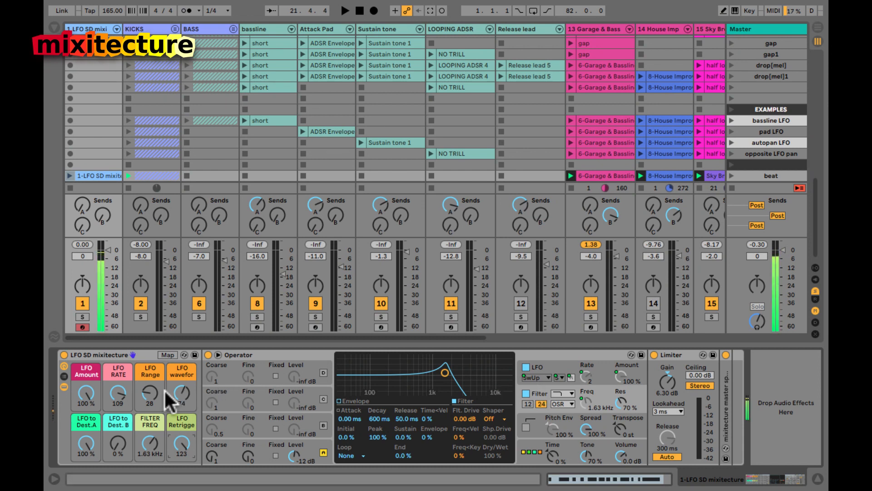
pyautogui.moveTo(120, 391); pyautogui.dragTo(120, 391)
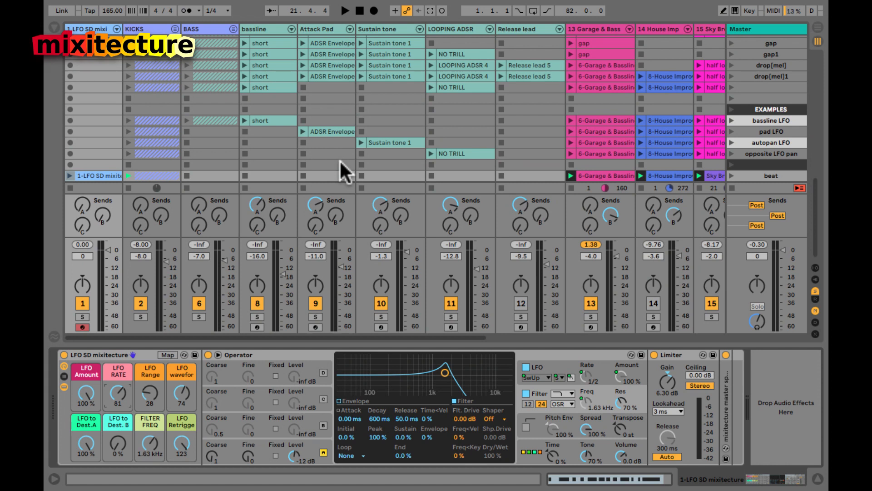
# Step: Inspect oscillator A's envelope and waveform, keeping its triangle waveform
pyautogui.click(304, 446)
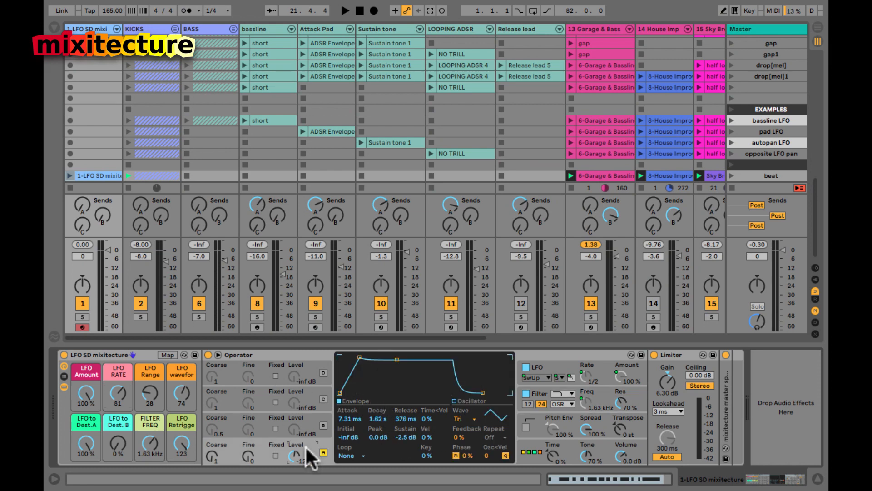
pyautogui.click(454, 417)
pyautogui.click(454, 418)
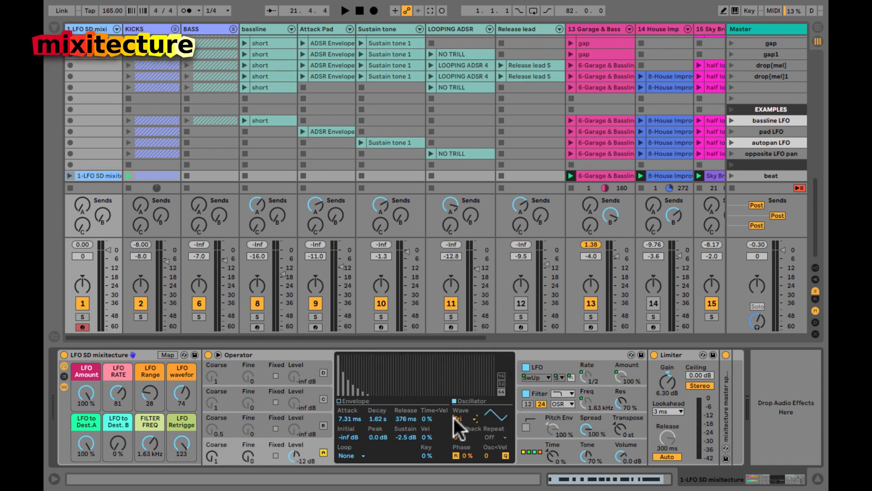
pyautogui.click(344, 414)
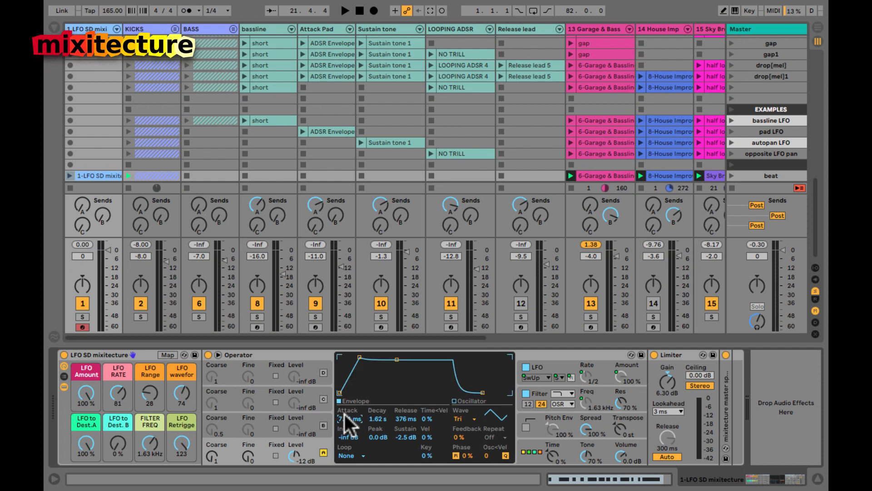
# Step: Lower the filter frequency to 168 Hz and set LFO Amount and LFO to Dest.A to 100%
pyautogui.moveTo(84, 392); pyautogui.dragTo(83, 418)
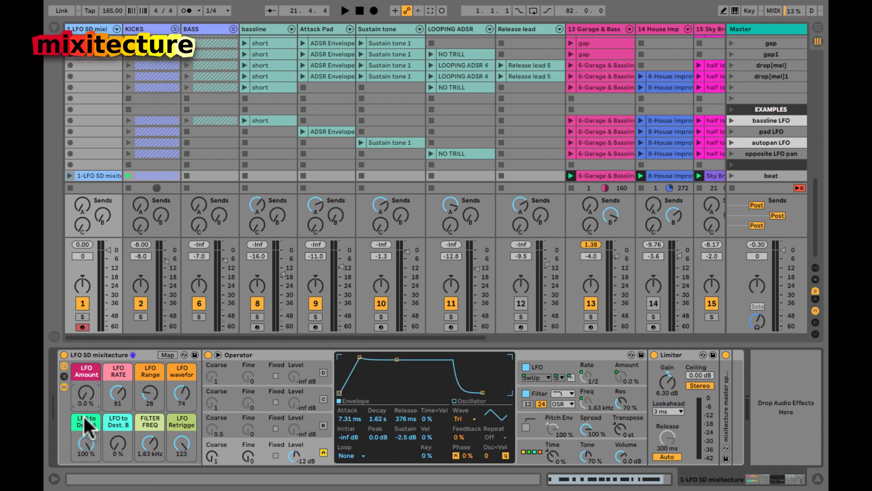
pyautogui.click(84, 440)
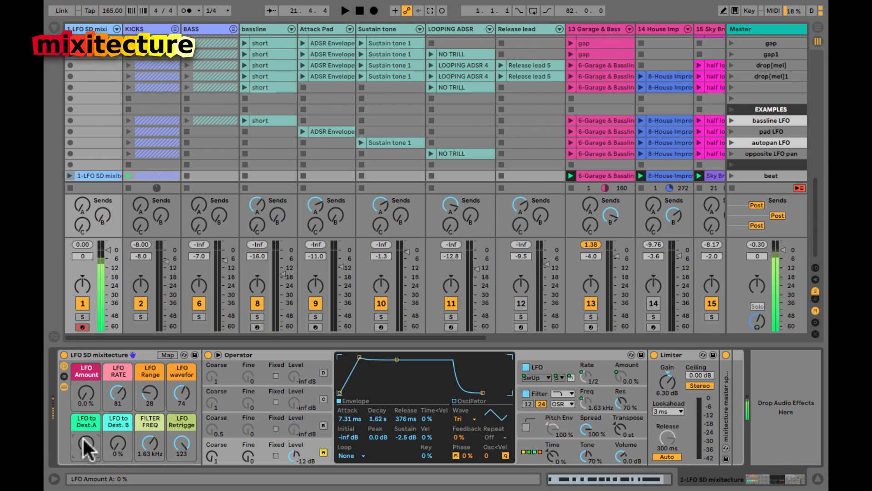
pyautogui.moveTo(148, 424); pyautogui.dragTo(152, 445)
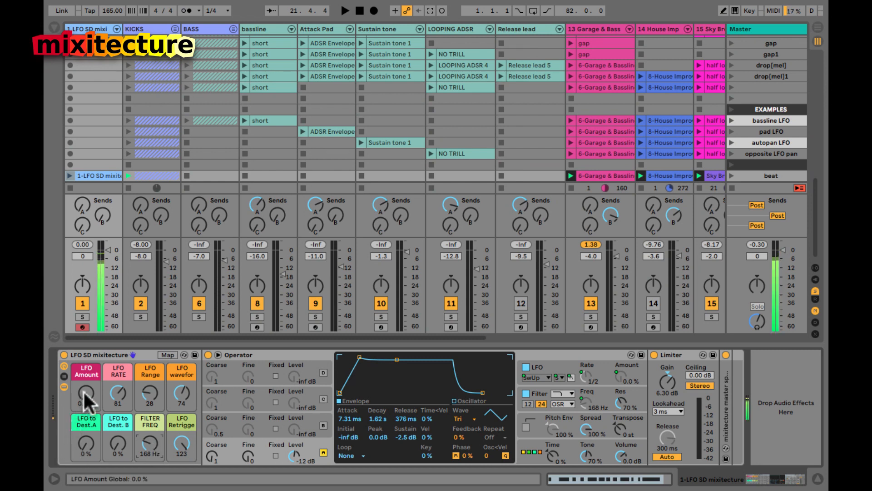
pyautogui.moveTo(84, 391); pyautogui.dragTo(83, 390)
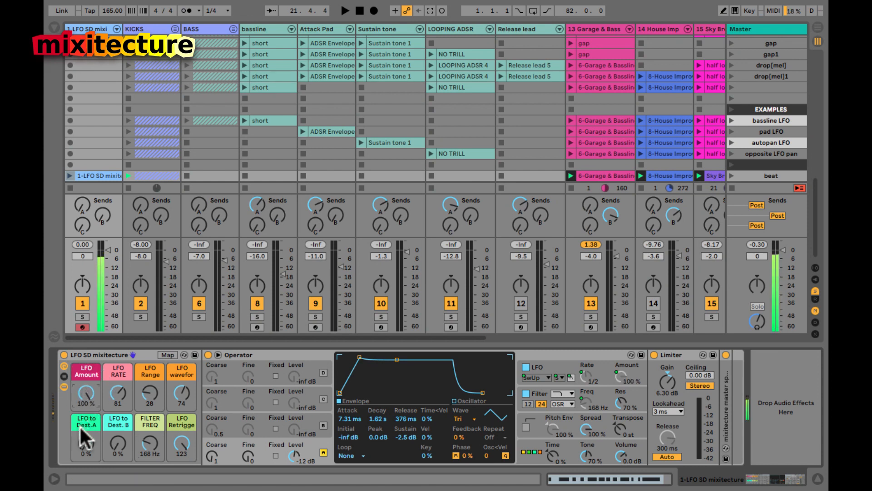
pyautogui.click(547, 361)
pyautogui.moveTo(84, 443); pyautogui.dragTo(84, 443)
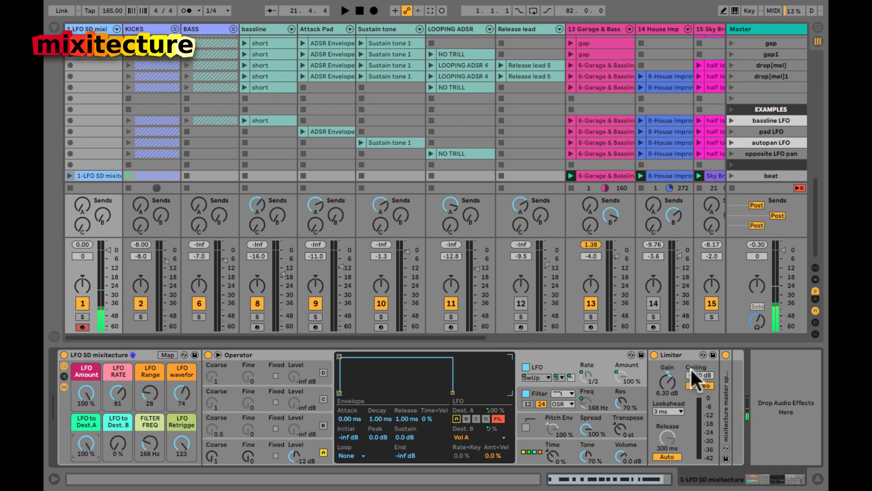
# Step: Fold the Limiter, expand the master spectrum analyser, and refocus the LFO SD mixitecture rack
pyautogui.doubleClick(680, 353)
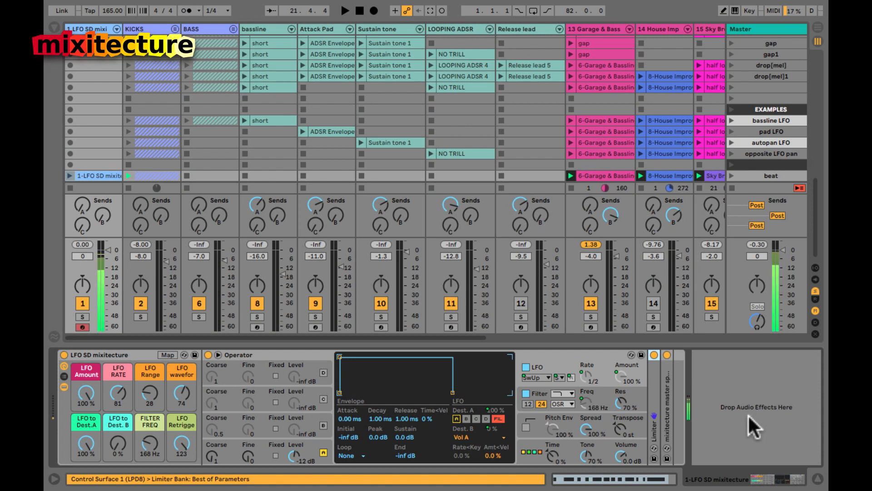
pyautogui.doubleClick(668, 404)
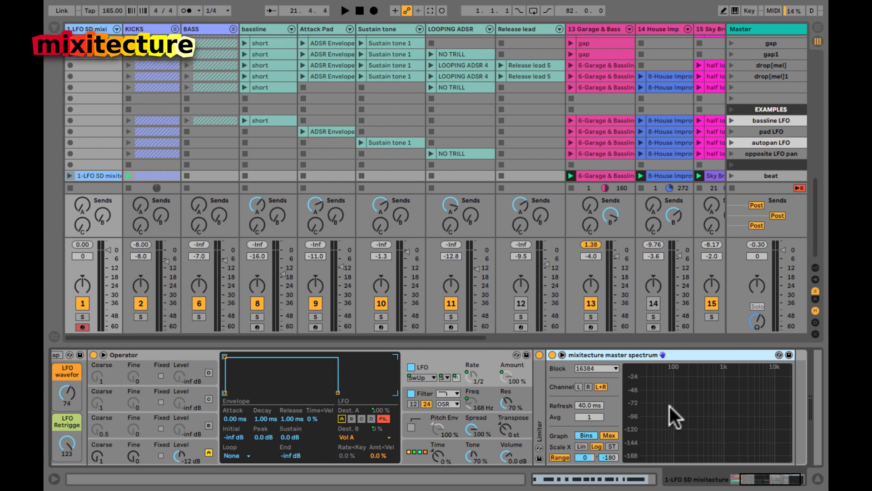
pyautogui.click(413, 375)
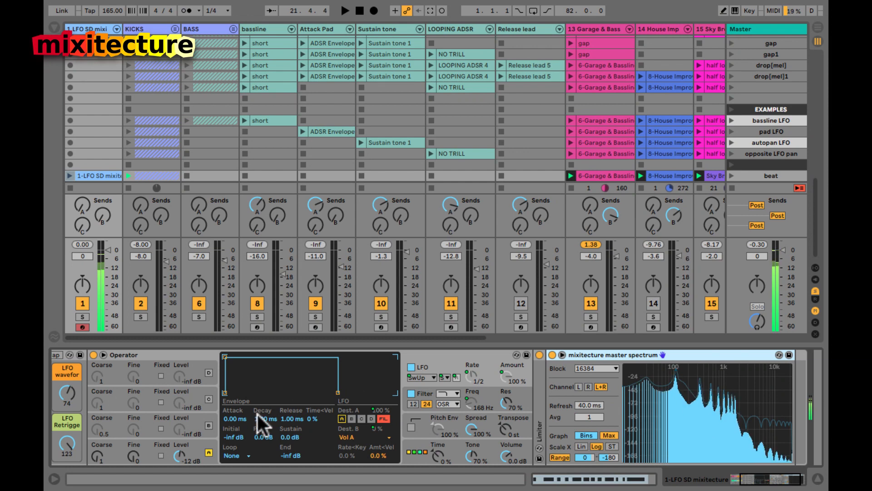
pyautogui.click(97, 368)
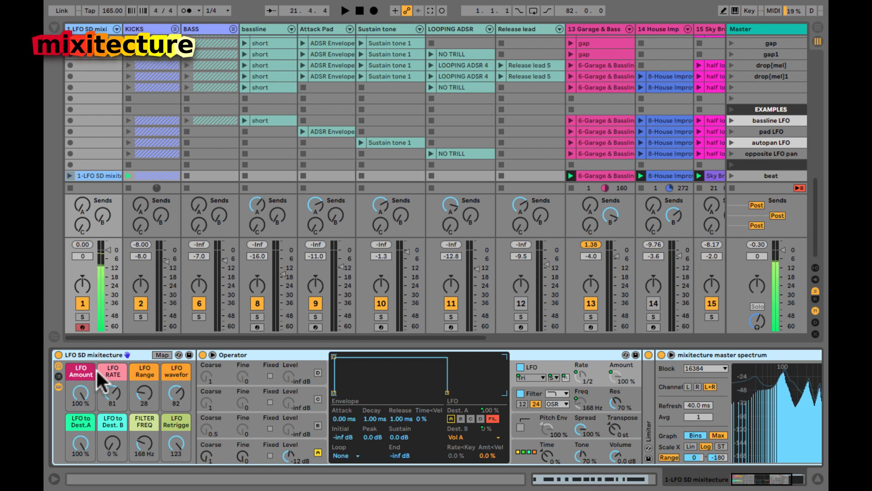
pyautogui.hscroll(5, 492, 417)
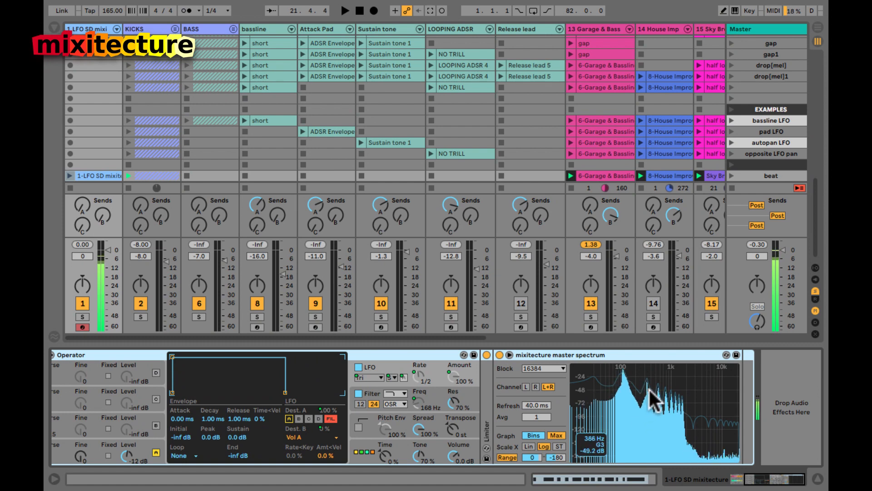
# Step: Turn on the A button under Operator's LFO Dest. A so it modulates oscillator A
pyautogui.hscroll(-5, 538, 412)
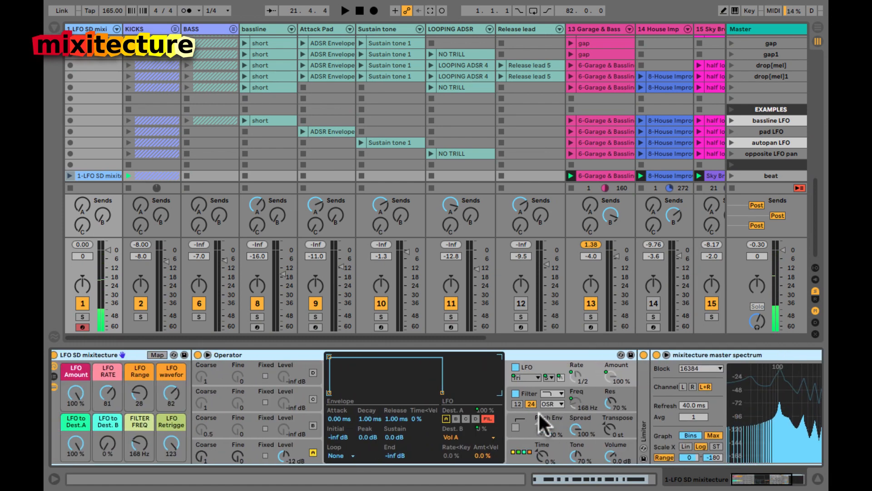
pyautogui.click(445, 418)
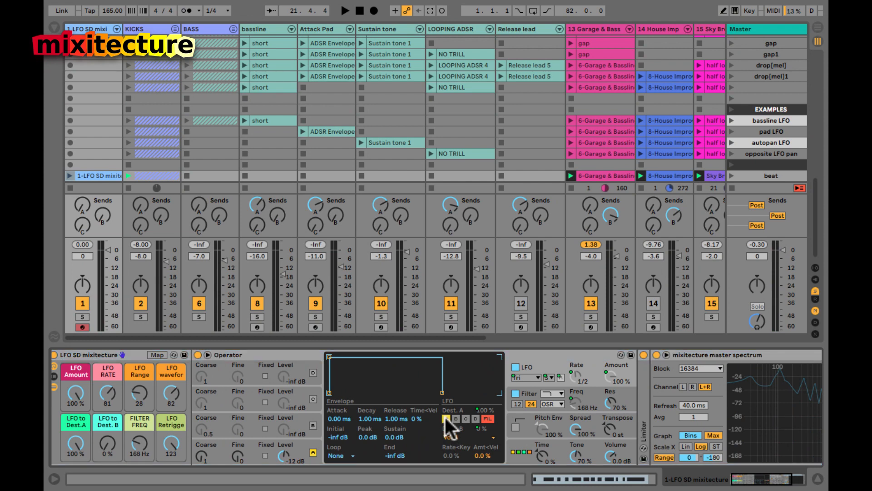
pyautogui.hscroll(-1, 446, 417)
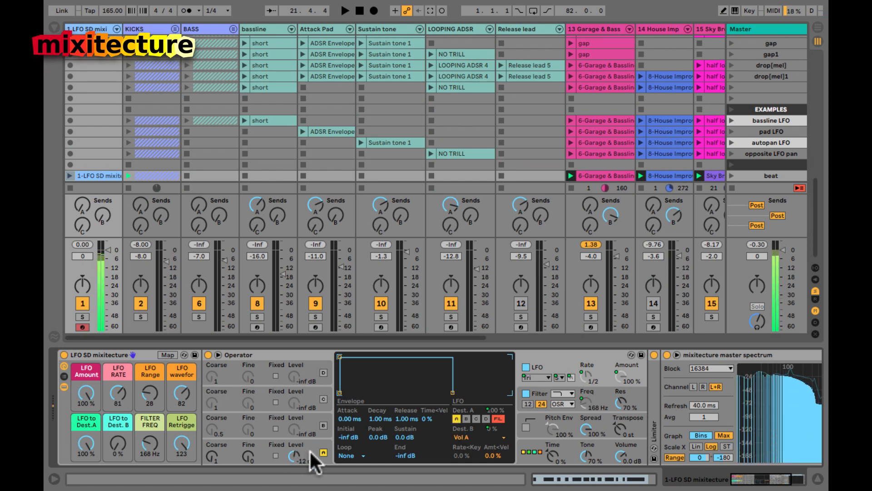
pyautogui.hscroll(5, 475, 430)
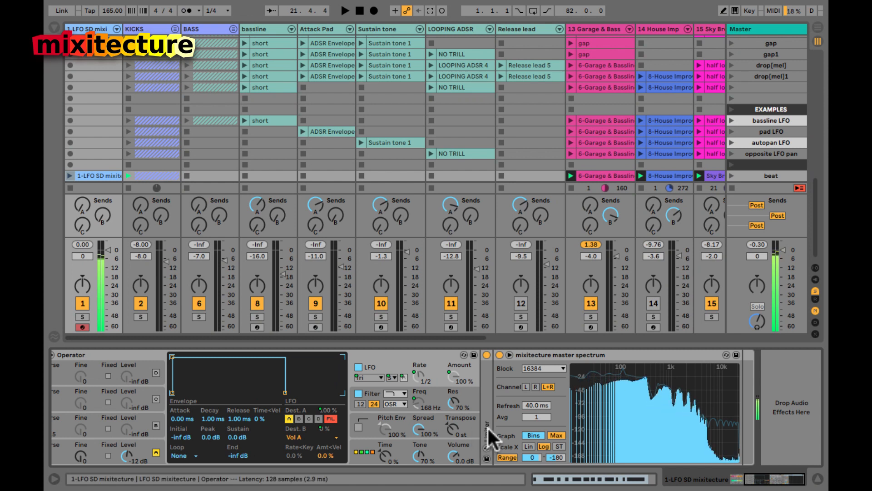
pyautogui.click(339, 407)
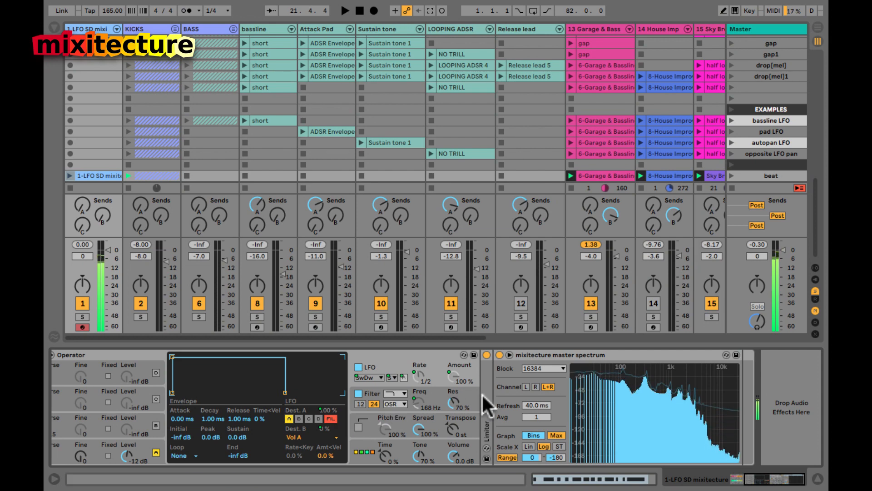
# Step: Enlarge the spectrum display to full view, then close it again
pyautogui.doubleClick(672, 418)
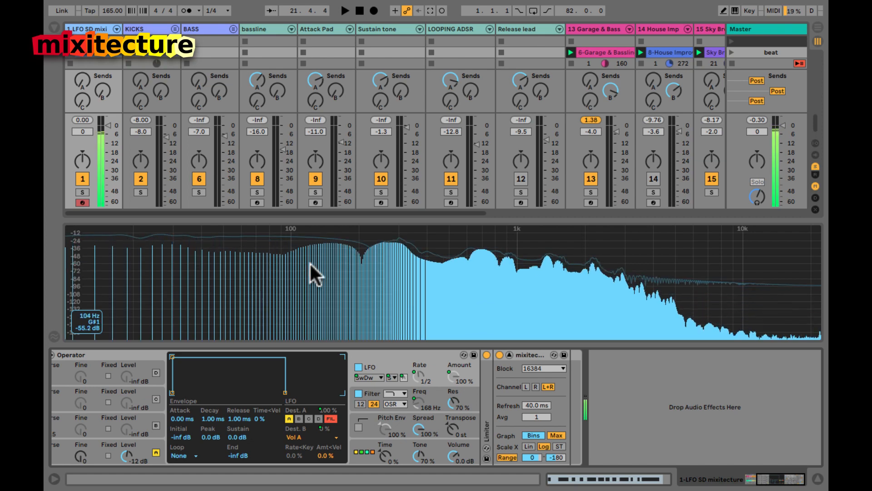
pyautogui.doubleClick(328, 268)
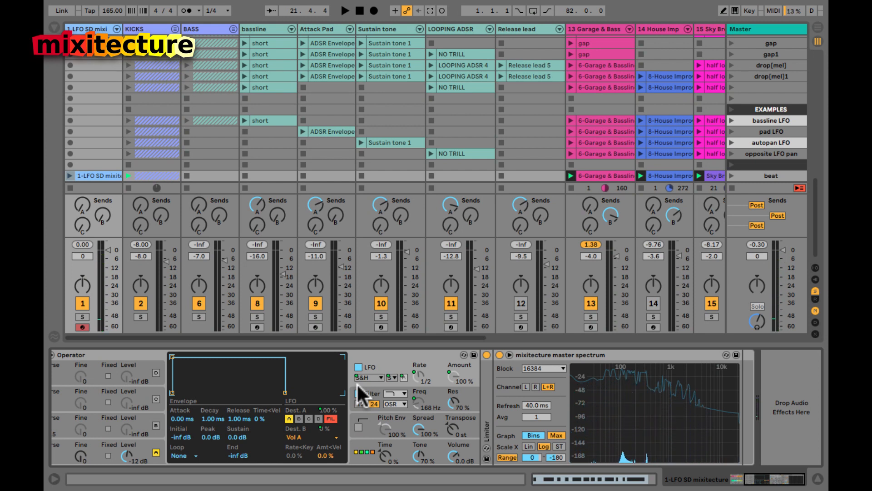
# Step: Scroll the device chain over to the LFO rack's macro controls
pyautogui.hscroll(-5, 356, 383)
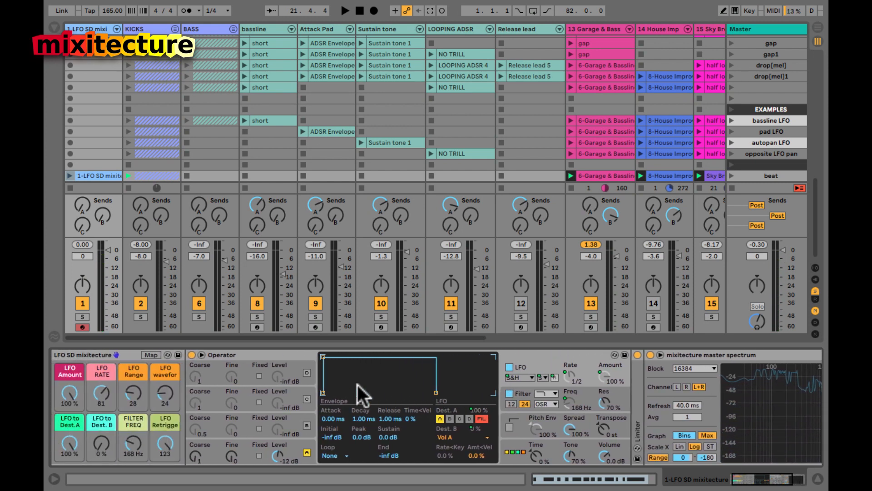
pyautogui.hscroll(-1, 358, 385)
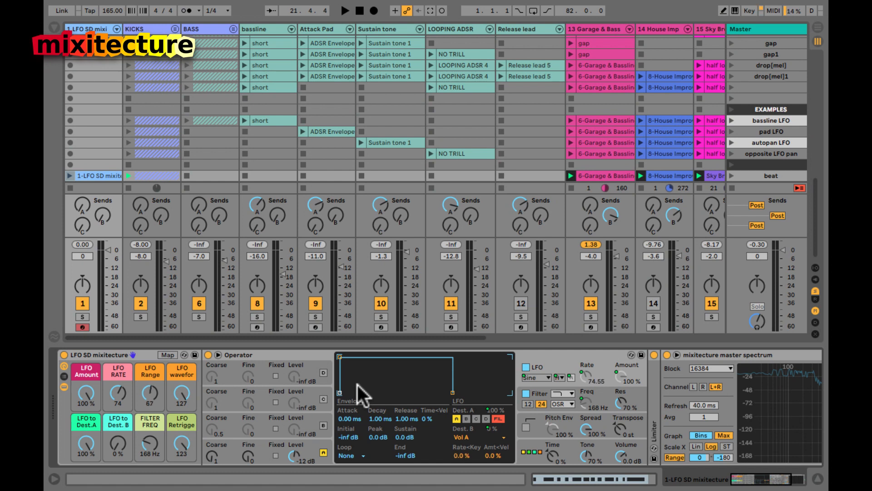
# Step: Try changing the LFO Range directly on Operator's LFO section
pyautogui.click(559, 379)
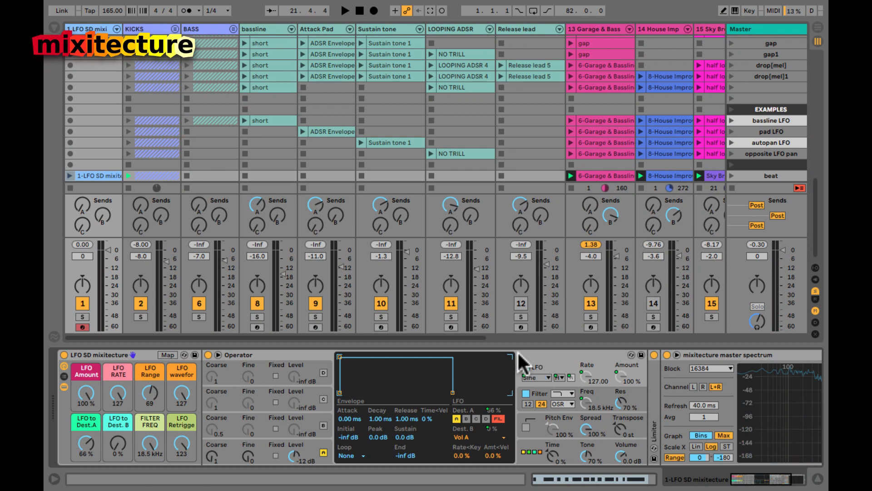
# Step: Check track 1's Send A to the A synthVRB reverb, briefly revealing the return tracks
pyautogui.click(82, 203)
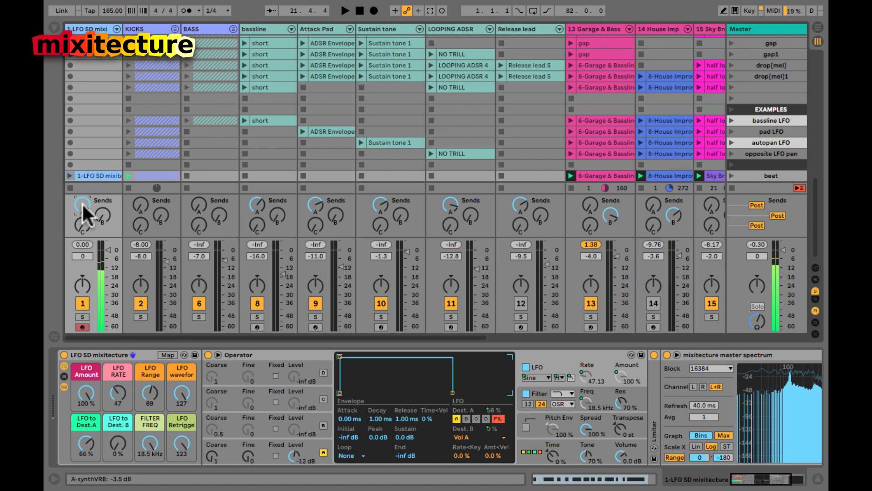
pyautogui.hotkey('ctrl', 'alt', 'r')
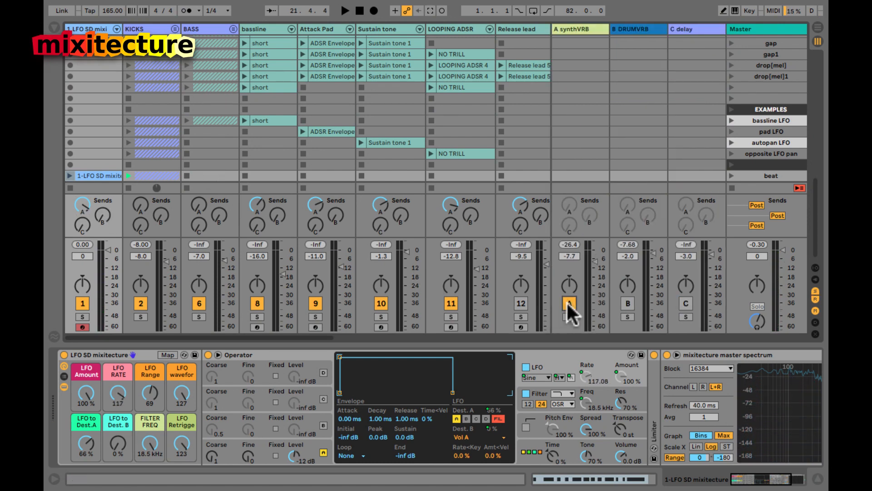
pyautogui.hotkey('ctrl', 'alt', 'r')
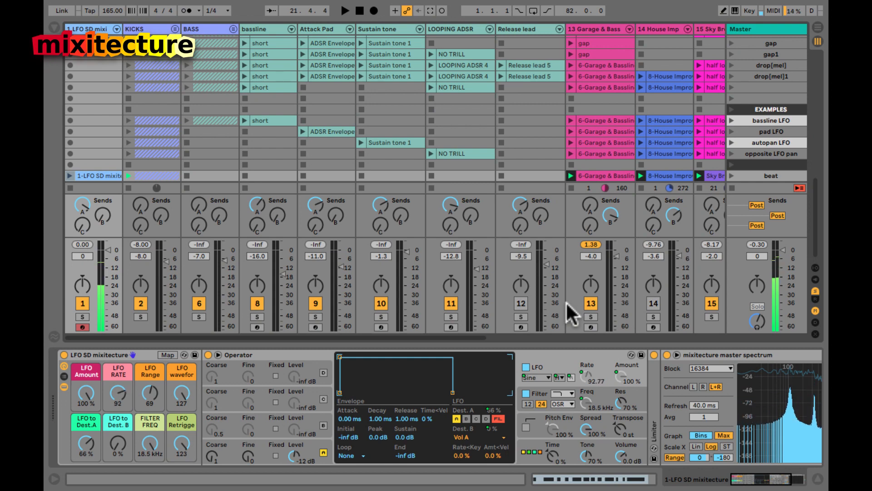
# Step: Reset track 1's reverb send to -inf dB, drop LFO RATE to 46, and audition the result
pyautogui.doubleClick(83, 203)
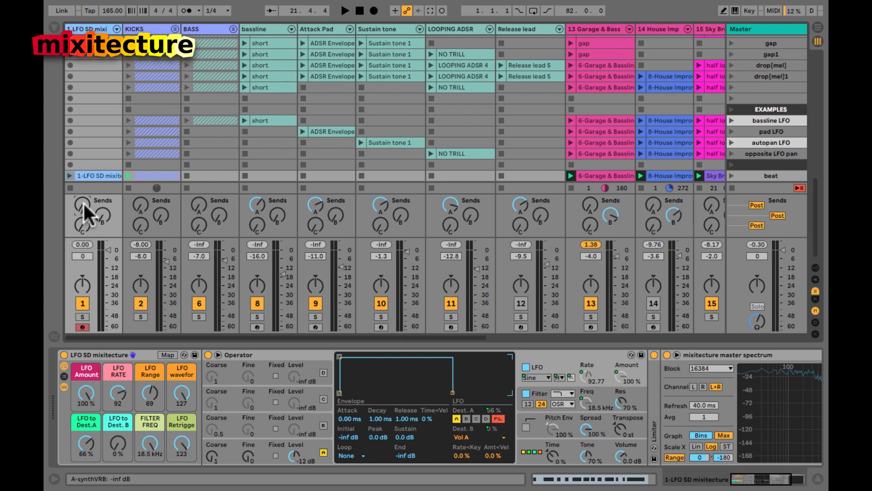
pyautogui.moveTo(150, 393); pyautogui.dragTo(149, 391)
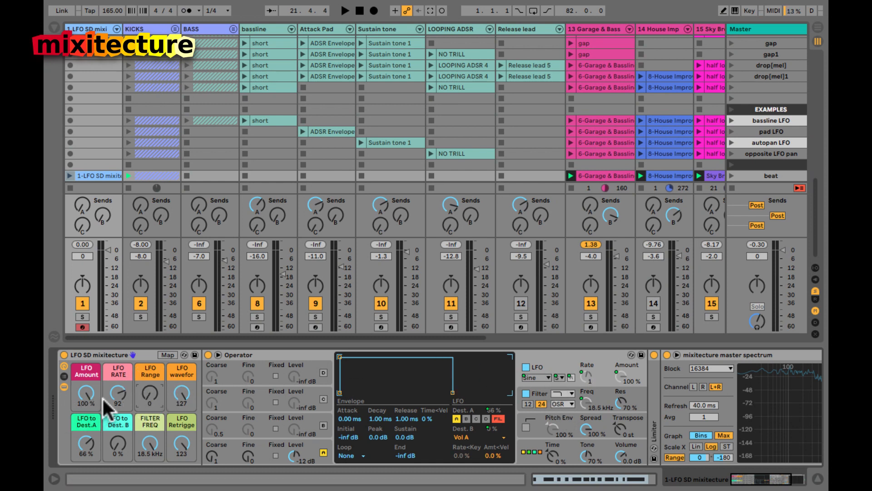
pyautogui.moveTo(116, 391); pyautogui.dragTo(118, 396)
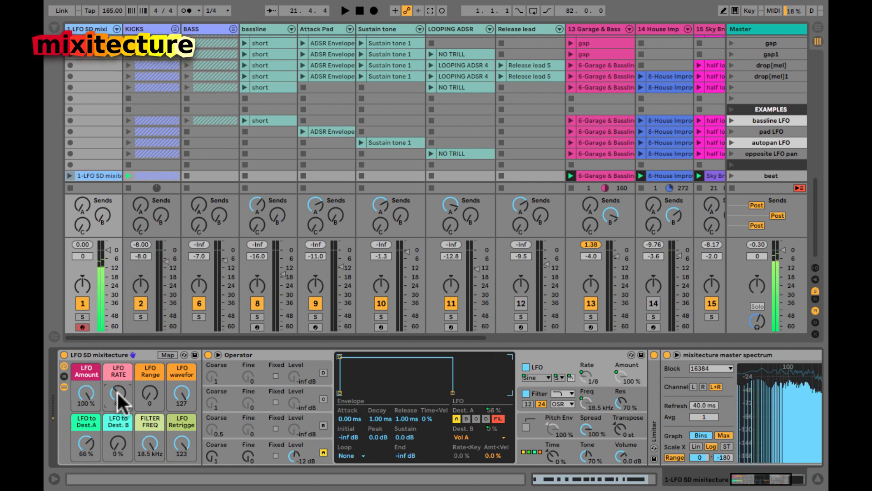
pyautogui.press('space')
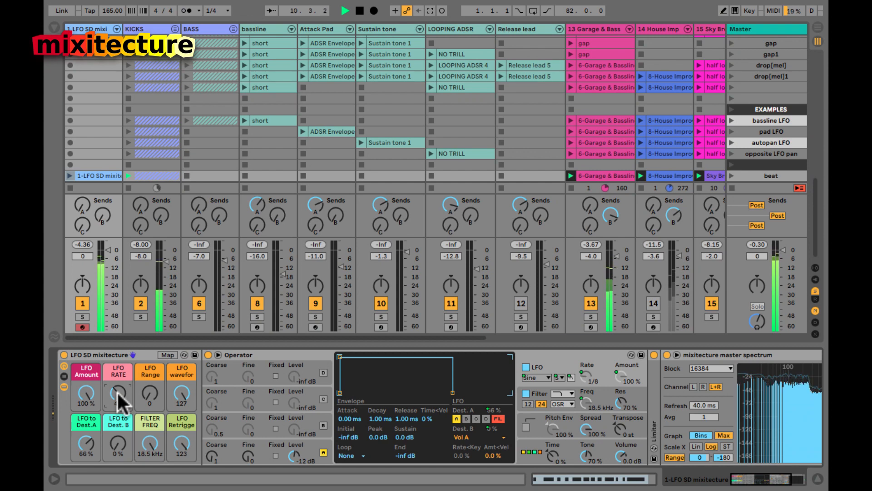
pyautogui.press('space')
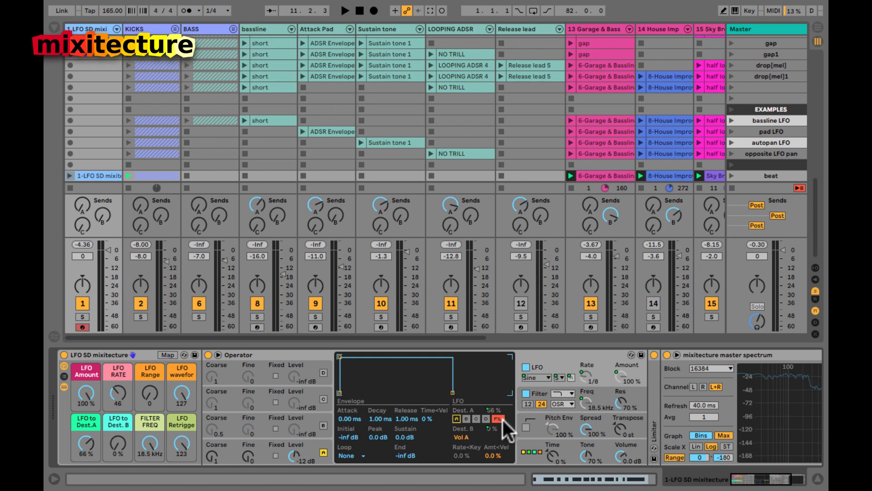
# Step: Push LFO to Dest. B to 100%, add oscillator A as a target, and lower FILTER FREQ to ~510 Hz
pyautogui.moveTo(120, 440); pyautogui.dragTo(120, 409)
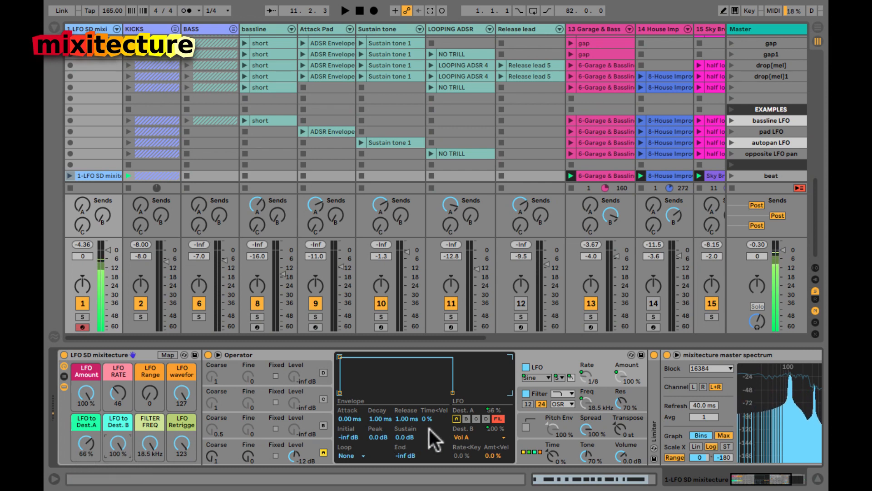
pyautogui.click(457, 418)
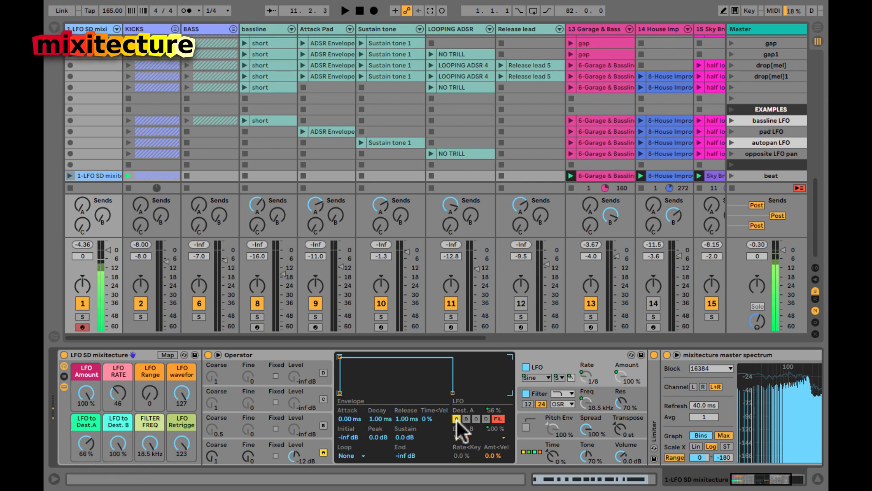
pyautogui.moveTo(150, 441); pyautogui.dragTo(152, 445)
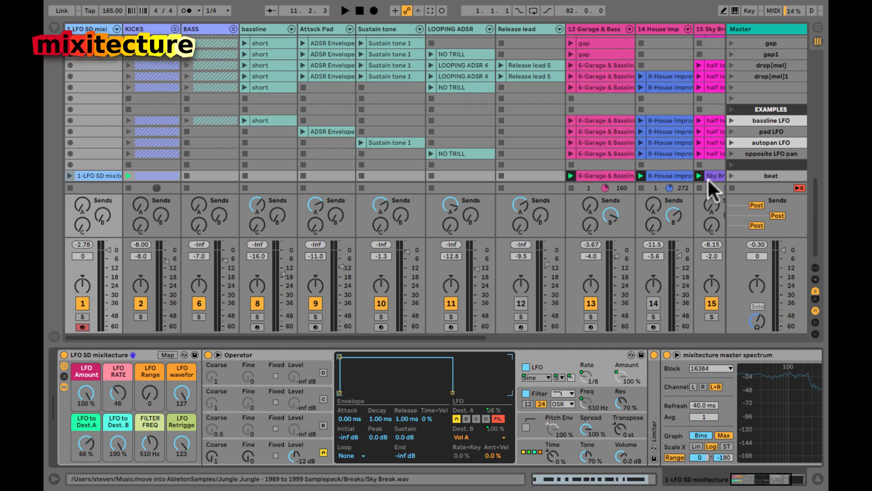
# Step: Stop all clips and launch the 'bassline LFO' scene at 110 BPM
pyautogui.click(731, 187)
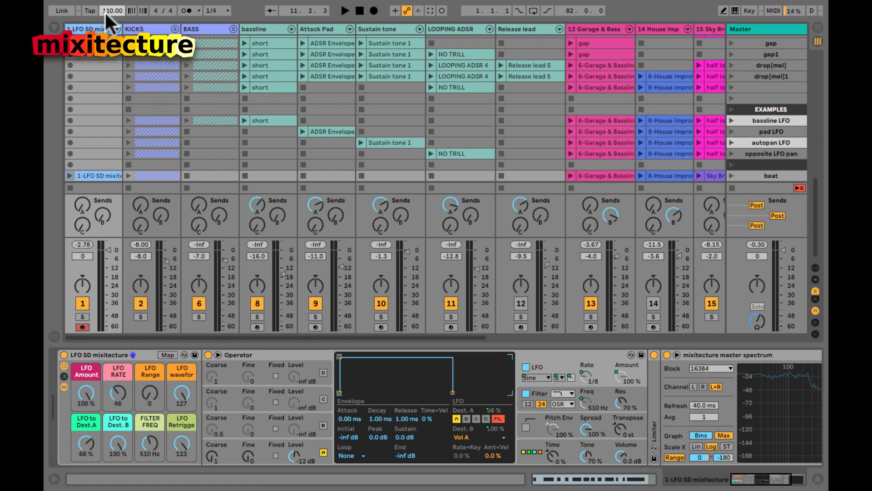
pyautogui.hscroll(5, 562, 116)
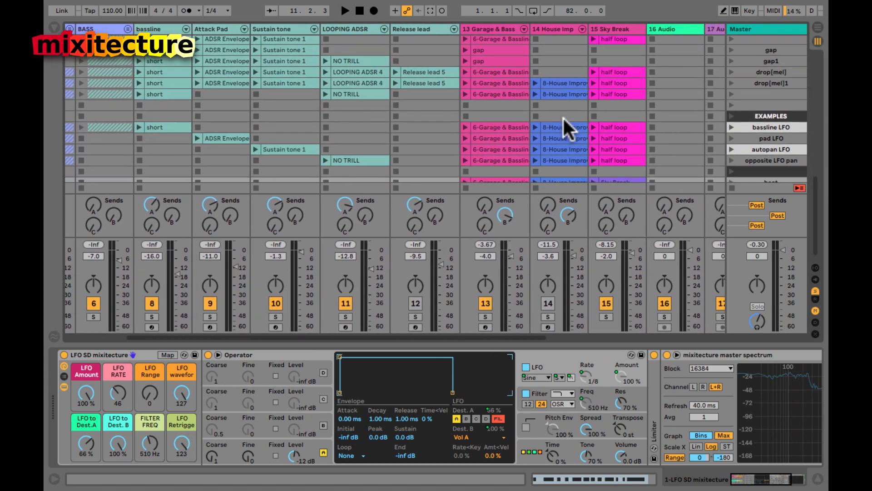
pyautogui.hscroll(-5, 563, 117)
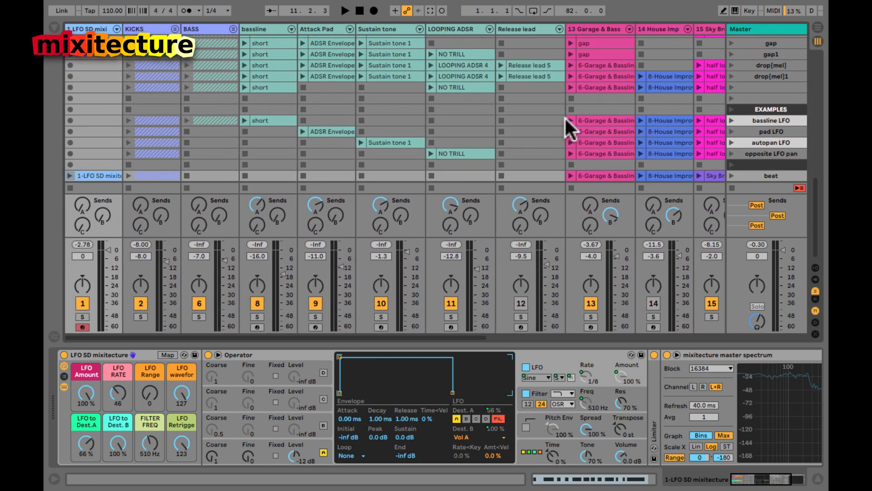
pyautogui.click(730, 120)
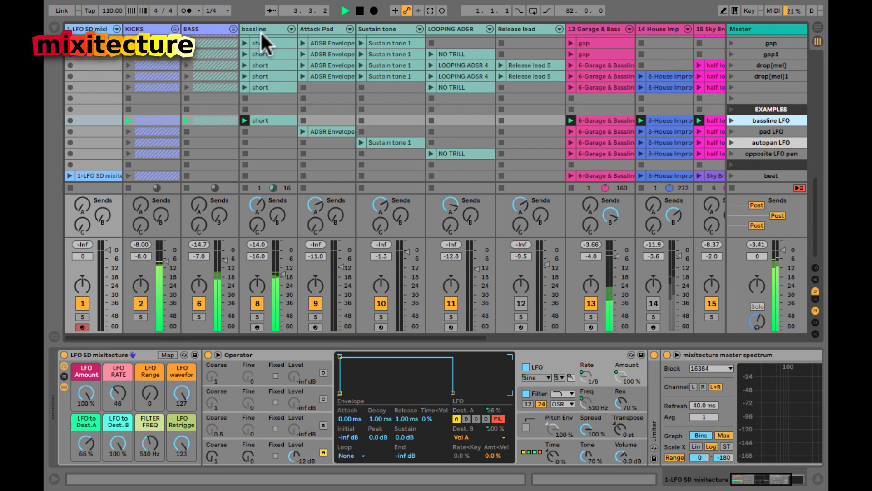
# Step: Silence the BASS track, switch off the bassline Operator's LFO, and set the short clip's grid to 1/32
pyautogui.click(198, 303)
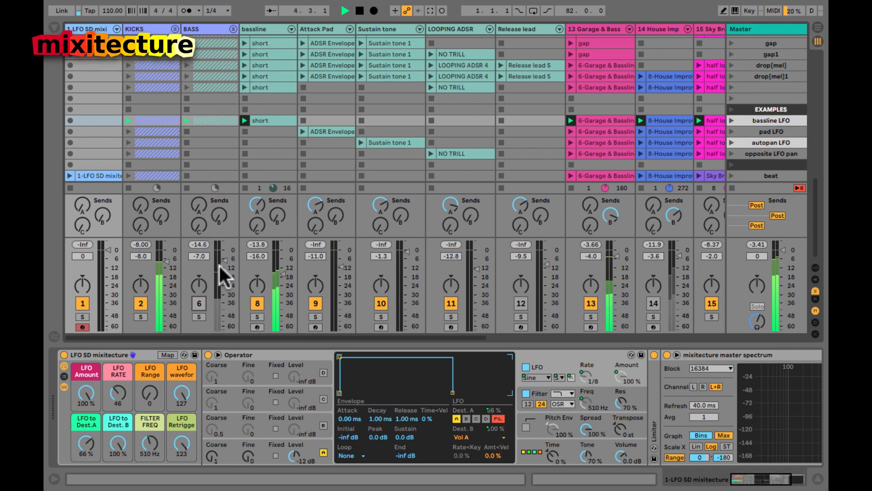
pyautogui.click(266, 29)
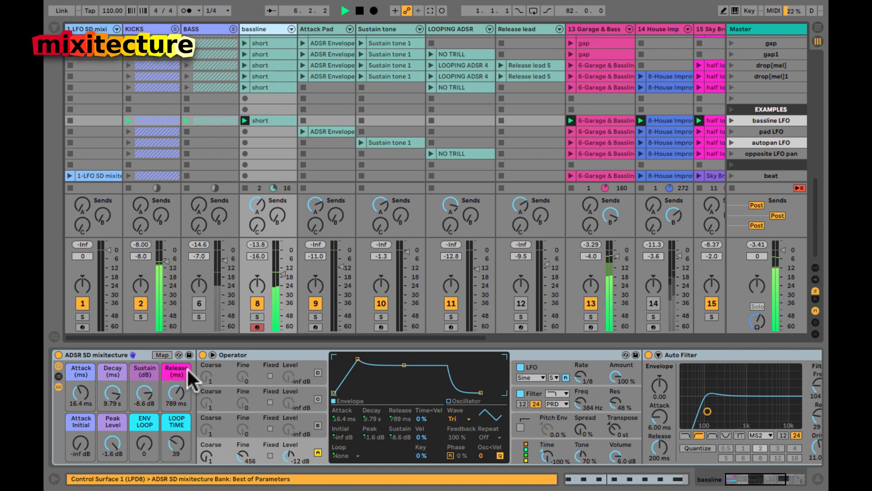
pyautogui.click(520, 367)
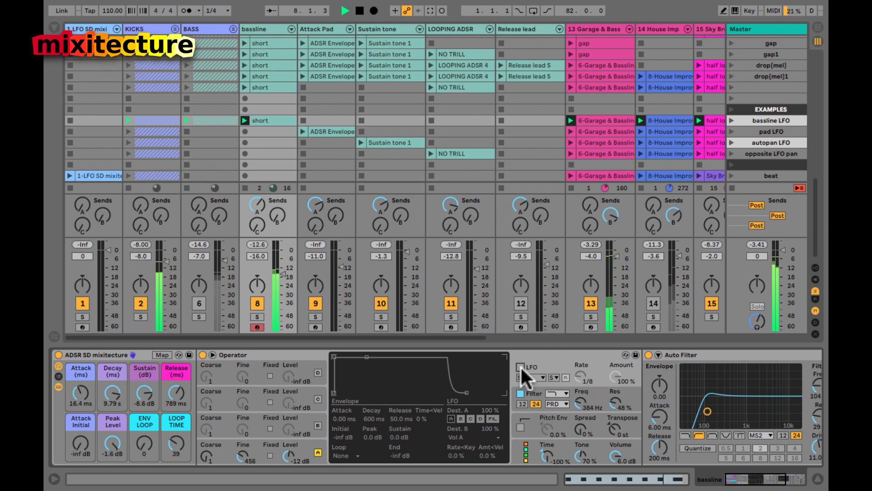
pyautogui.click(265, 120)
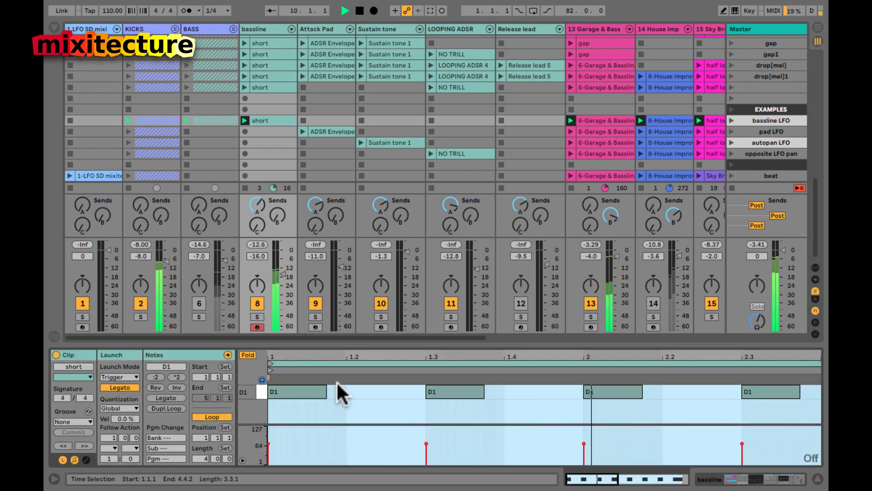
pyautogui.hotkey('ctrl', '4')
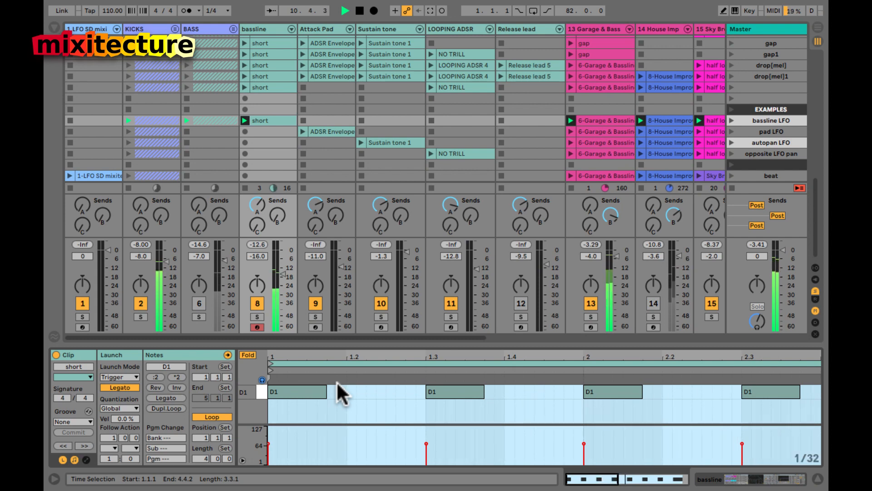
pyautogui.hotkey('shift', 'Tab')
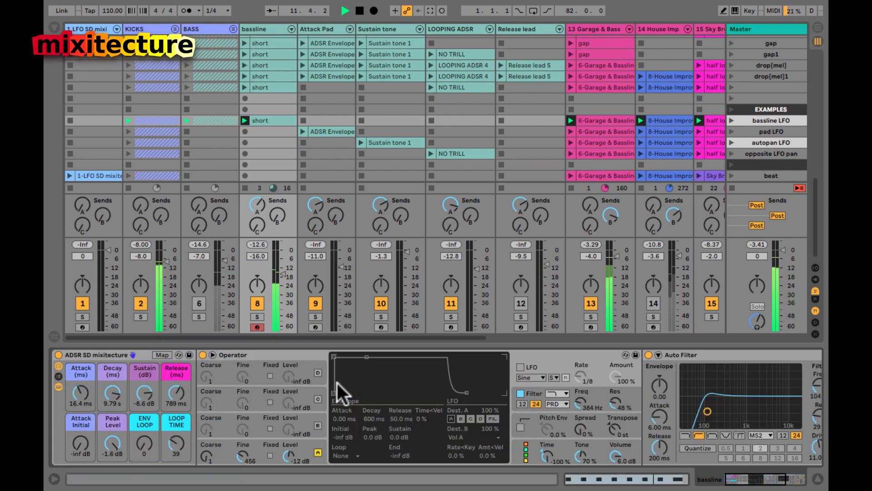
# Step: Re-enable the bassline Operator's LFO and drop the filter as an LFO target, keeping Vol A
pyautogui.click(520, 366)
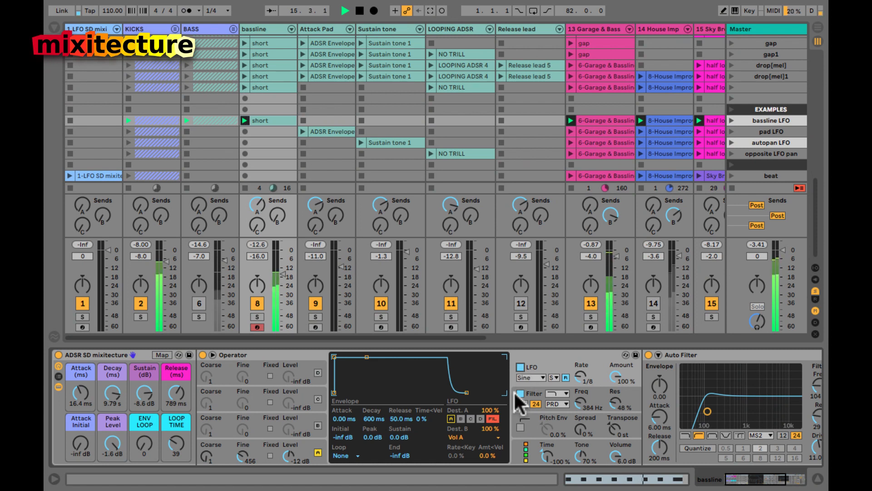
pyautogui.click(493, 418)
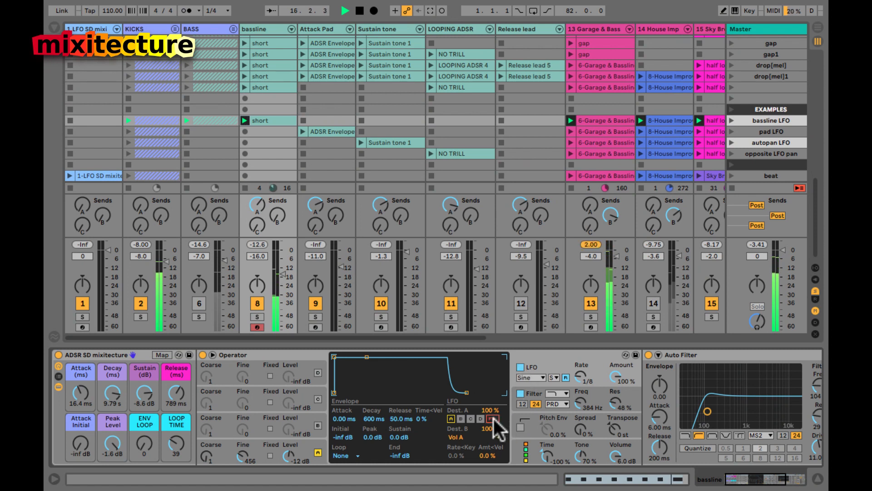
pyautogui.click(616, 401)
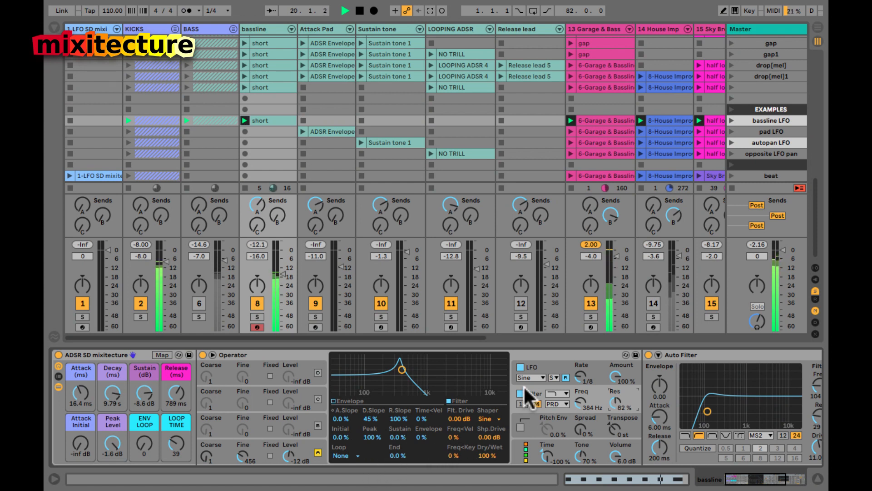
pyautogui.click(549, 364)
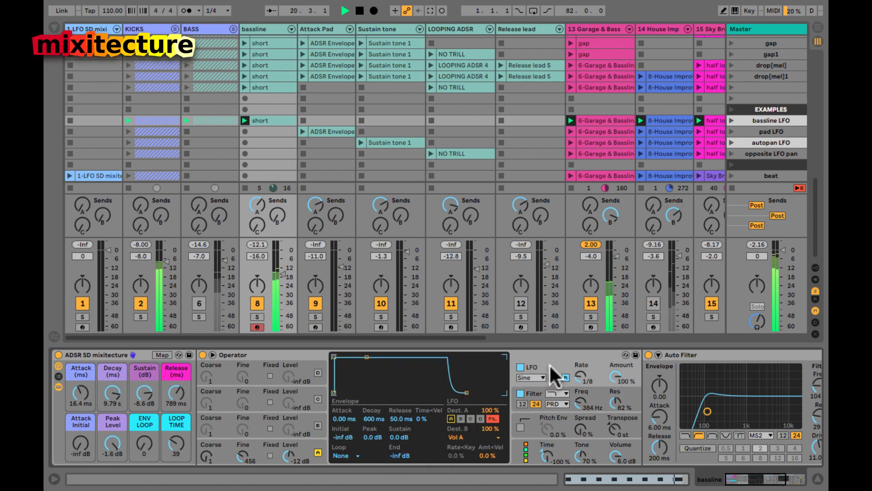
pyautogui.click(457, 438)
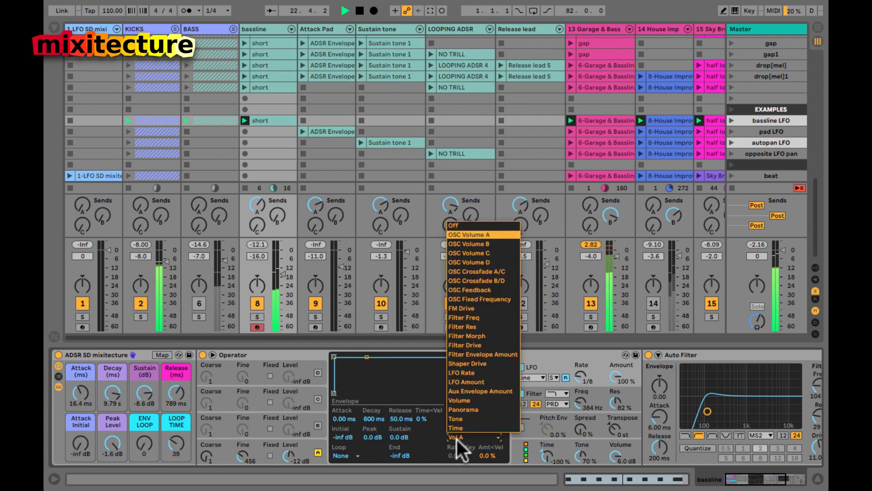
pyautogui.click(479, 233)
# Step: Set the LFO's second destination amount to 100% and stop playback
pyautogui.click(275, 451)
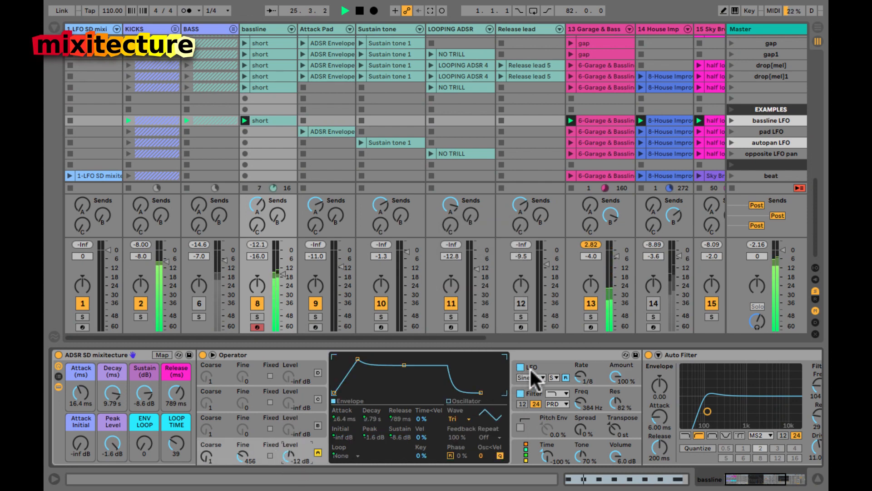
pyautogui.click(543, 366)
pyautogui.moveTo(492, 429); pyautogui.dragTo(492, 429)
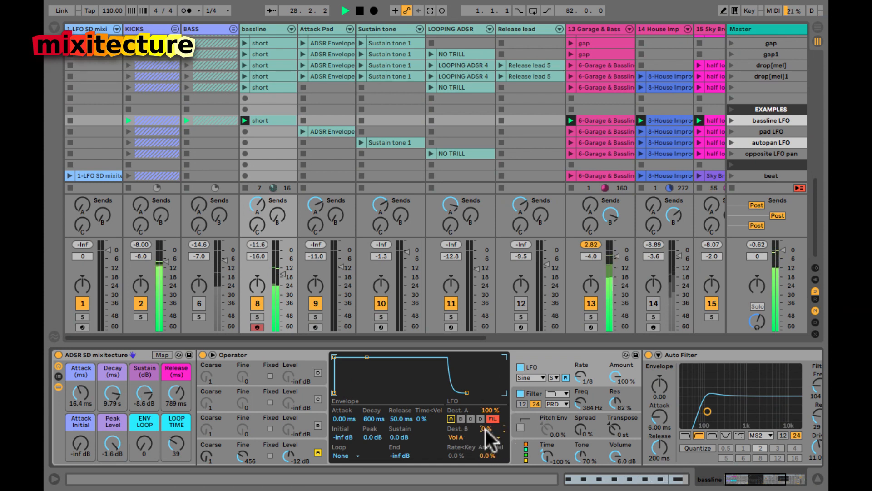
pyautogui.moveTo(486, 429); pyautogui.dragTo(486, 430)
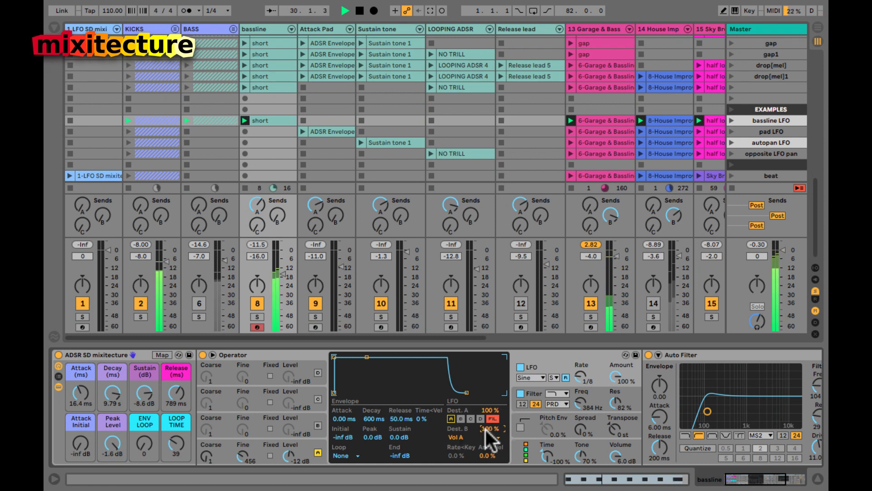
pyautogui.press('space')
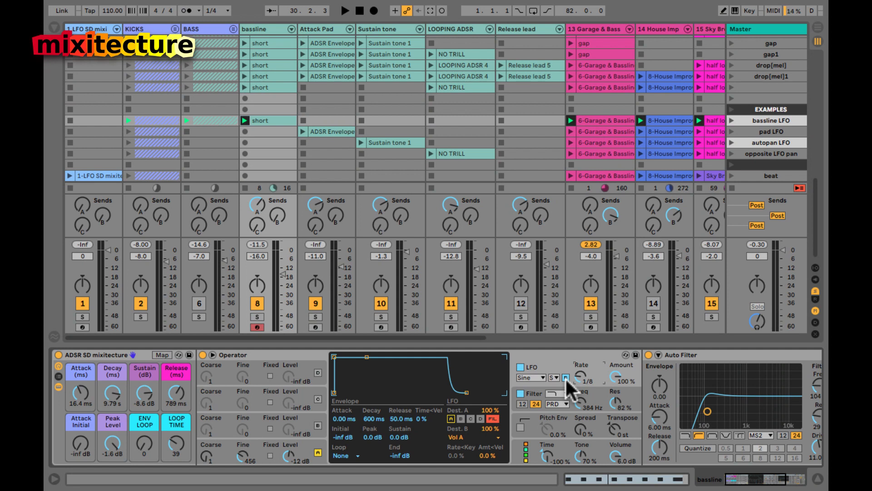
# Step: Raise Operator's filter frequency to 500 Hz, then review the LFO Dest. A amount and destinations
pyautogui.click(614, 375)
pyautogui.moveTo(578, 407); pyautogui.dragTo(579, 403)
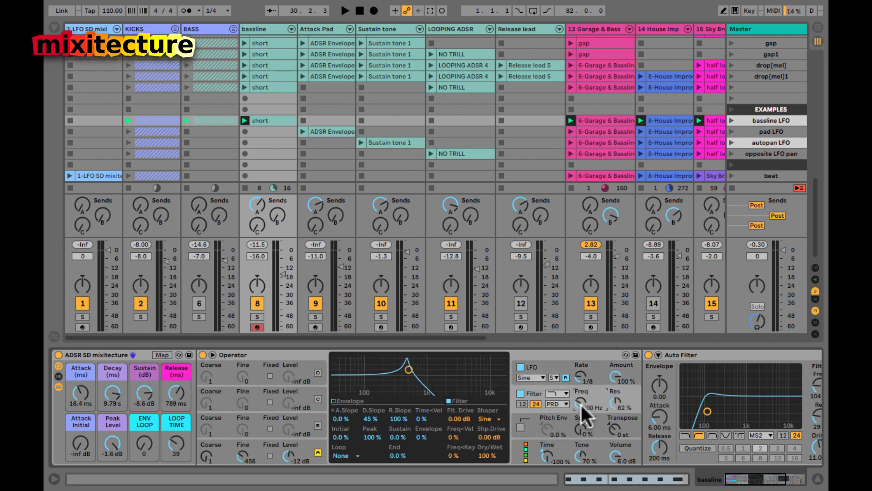
pyautogui.click(563, 375)
pyautogui.click(493, 410)
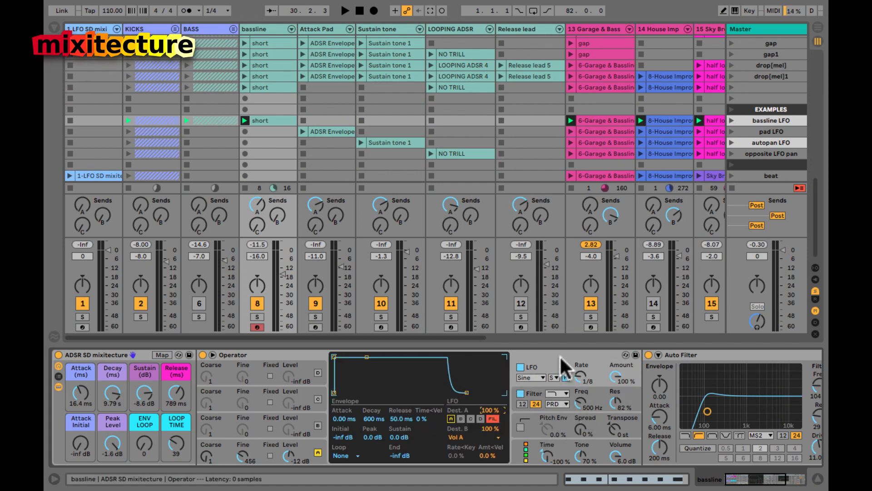
pyautogui.click(486, 410)
pyautogui.click(459, 436)
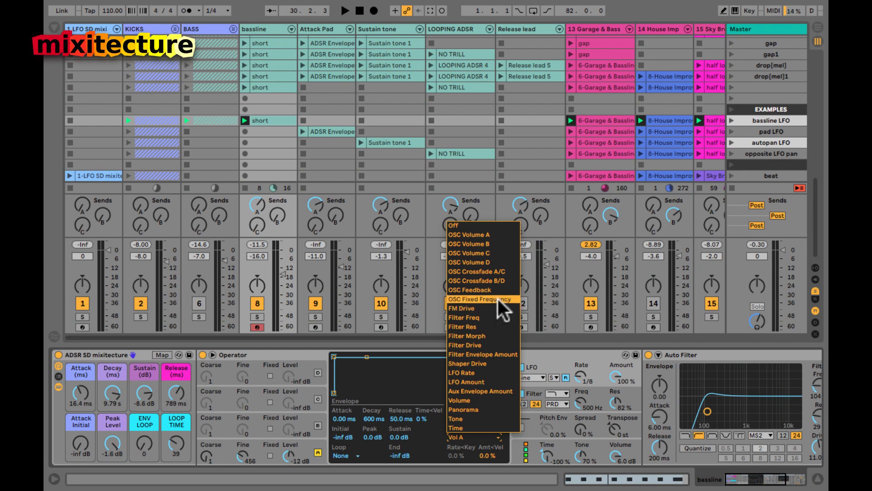
# Step: Target OSC Volume A at -100% and switch the LFO to a square wave during playback
pyautogui.click(485, 234)
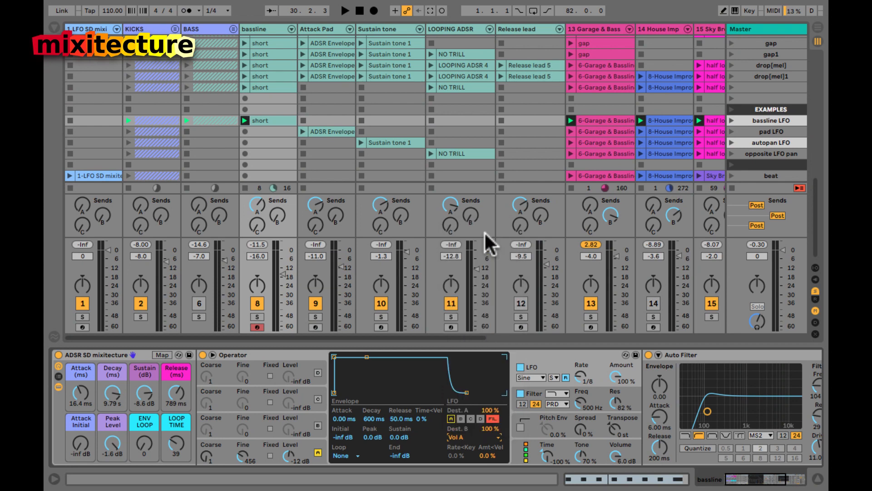
pyautogui.moveTo(486, 429); pyautogui.dragTo(486, 430)
pyautogui.press('space')
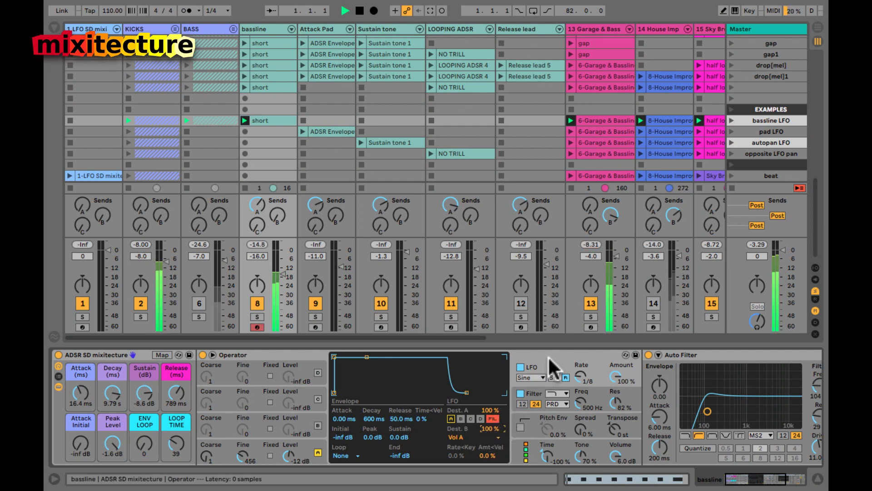
pyautogui.click(533, 378)
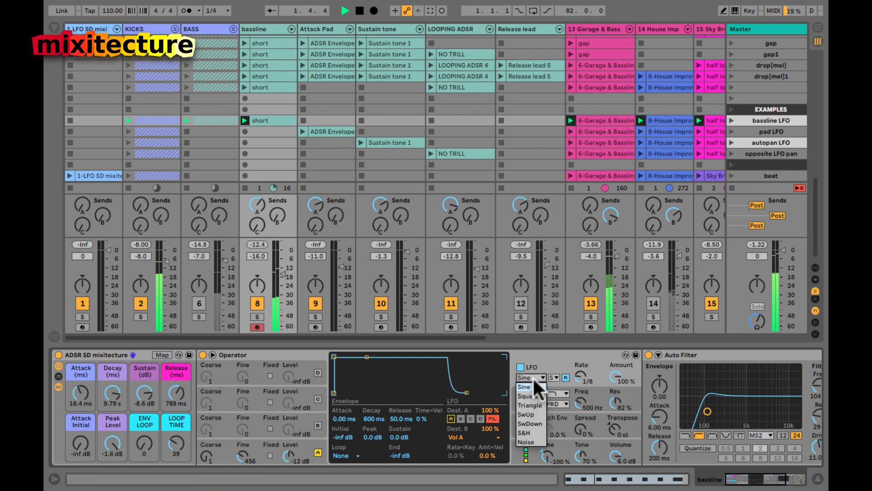
pyautogui.click(533, 395)
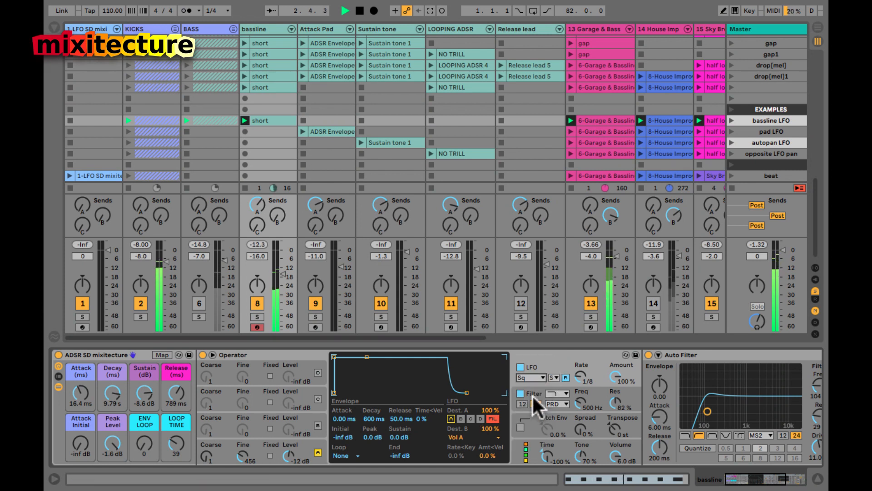
# Step: Try the triangle LFO shape, then switch to sine and play it back
pyautogui.click(533, 378)
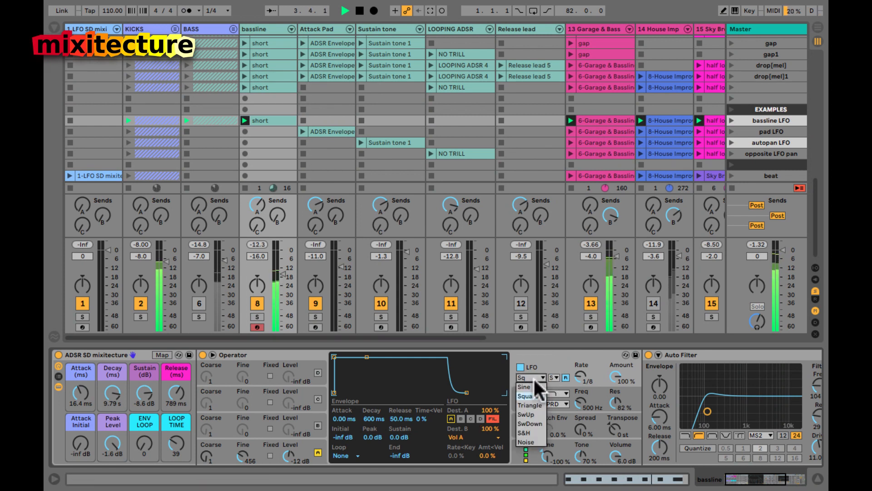
pyautogui.click(530, 404)
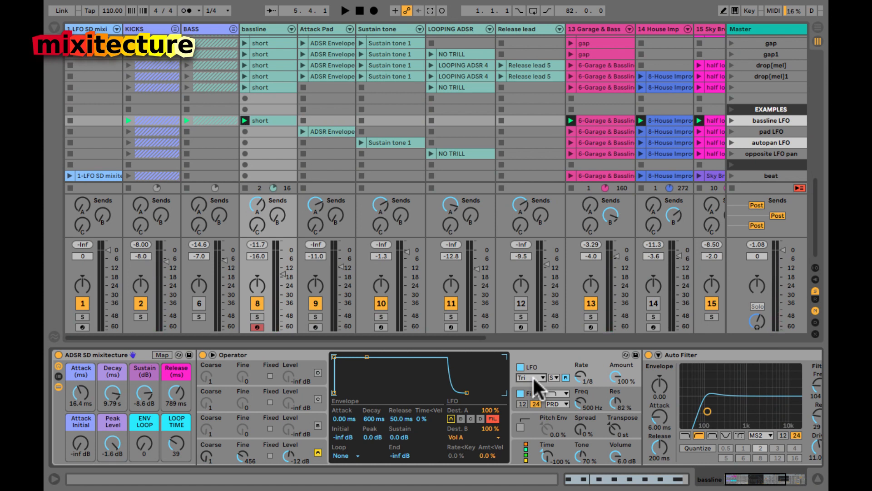
pyautogui.click(533, 379)
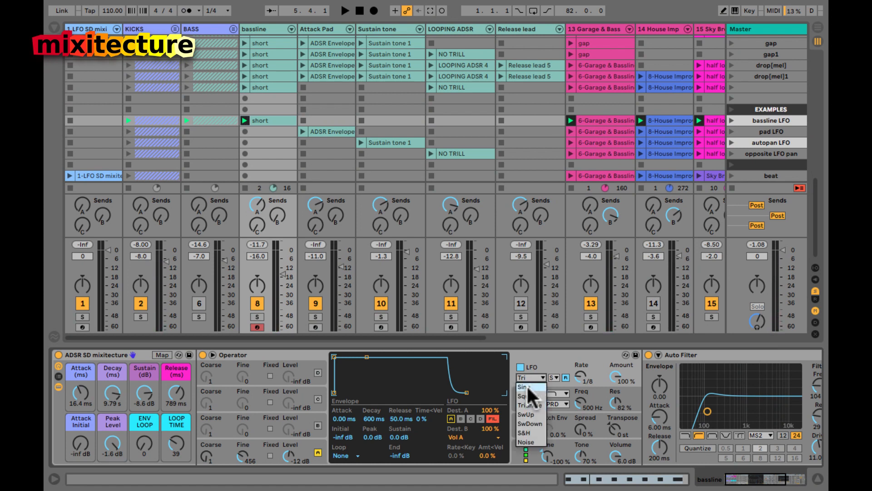
pyautogui.click(527, 388)
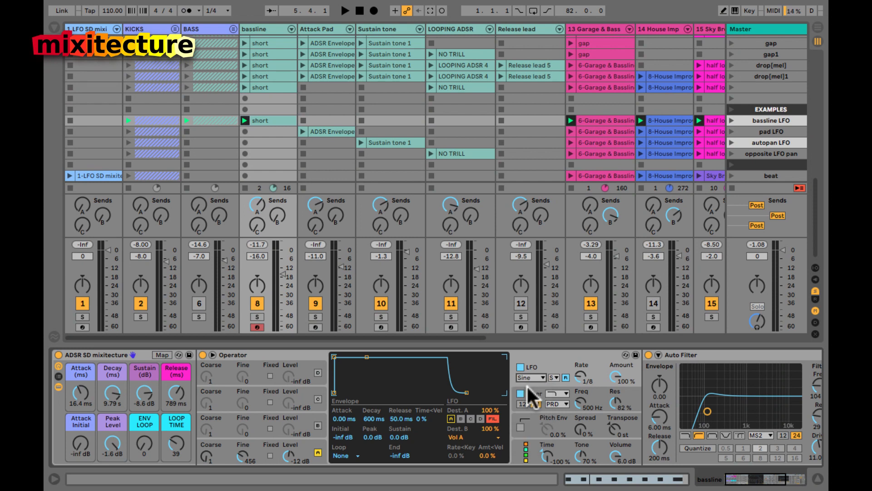
pyautogui.press('space')
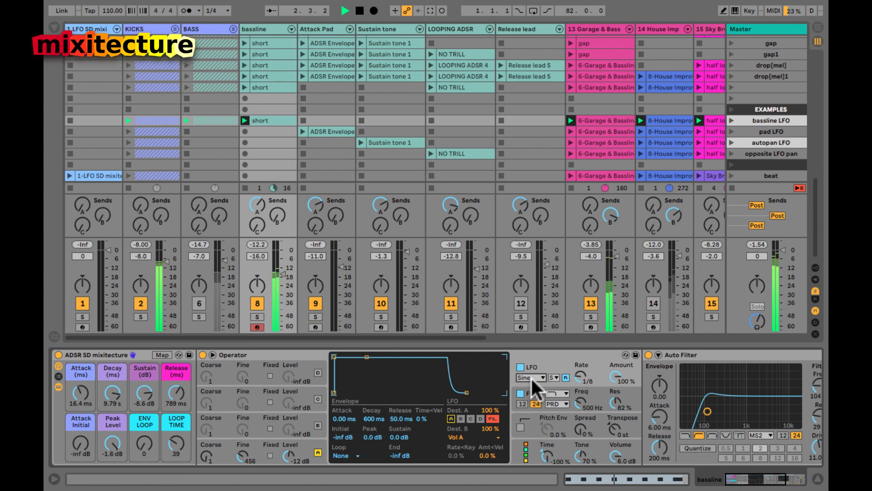
# Step: Audition the triangle shape once more, then return the LFO to sine and play
pyautogui.click(531, 377)
pyautogui.click(532, 403)
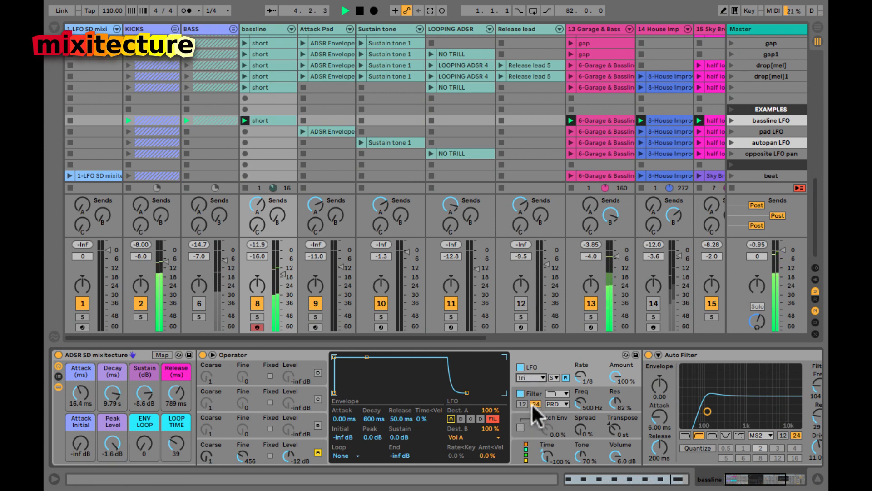
pyautogui.press('space')
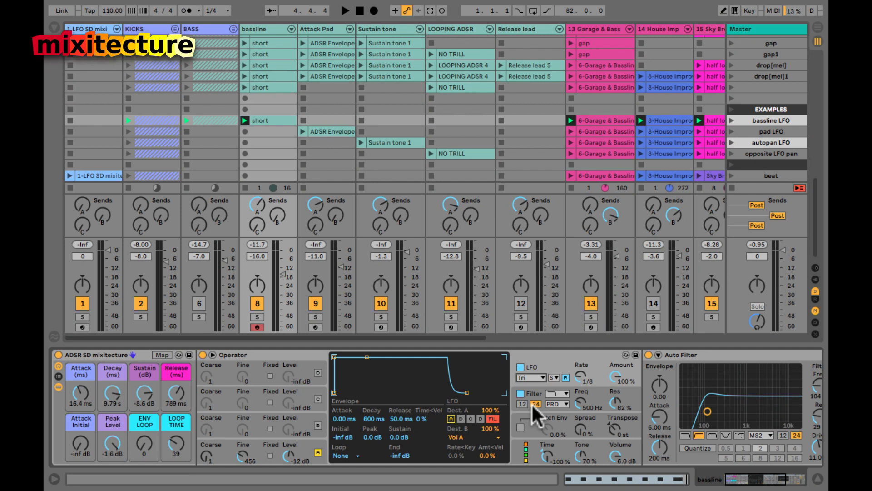
pyautogui.press('space')
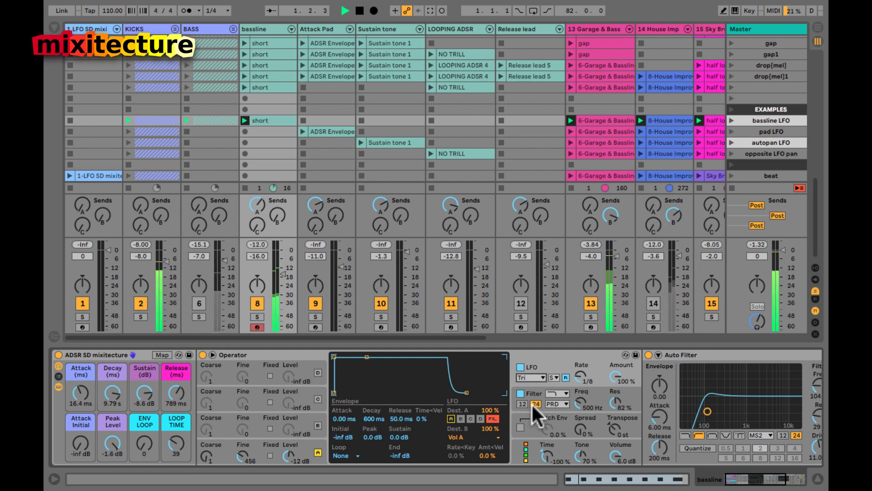
pyautogui.press('space')
pyautogui.click(541, 378)
pyautogui.click(534, 398)
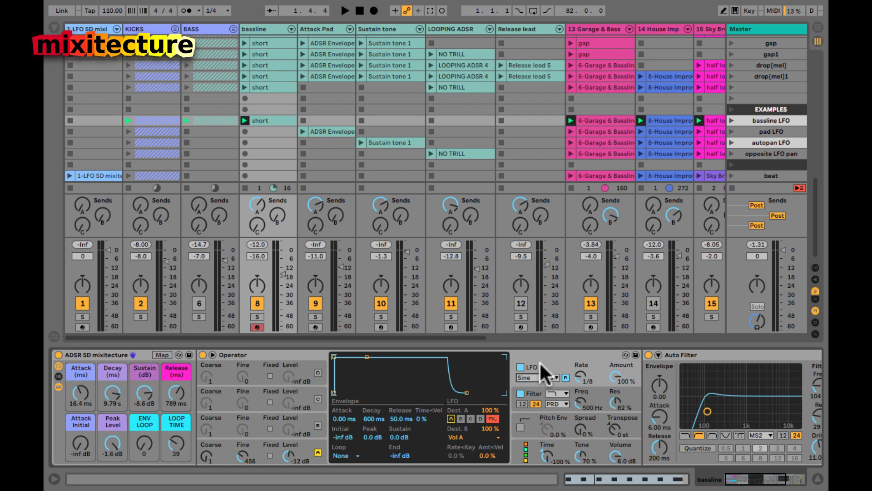
pyautogui.press('space')
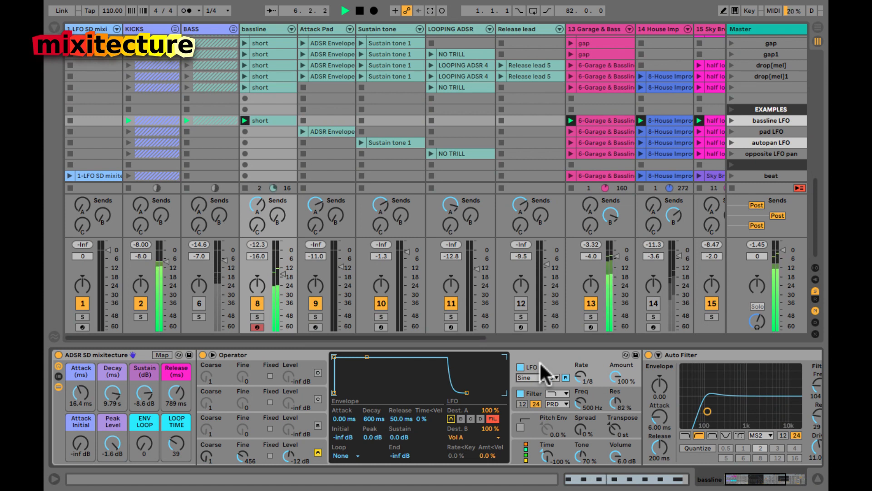
# Step: Mute the duplicated bassline track 8 and the KICKS track, and unmute the BASS track
pyautogui.click(257, 303)
pyautogui.click(195, 300)
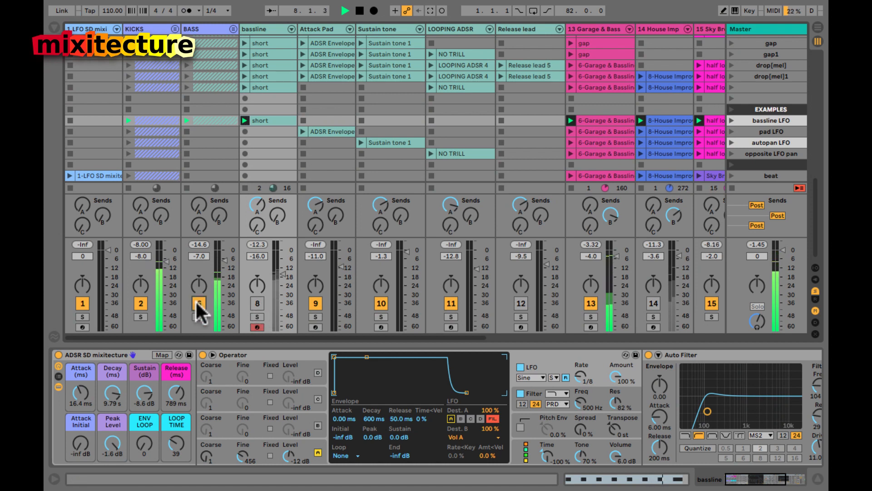
pyautogui.click(138, 302)
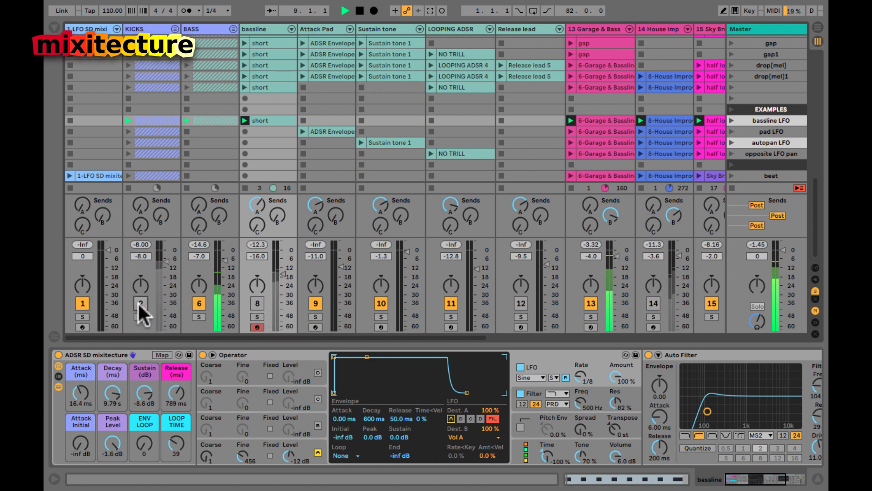
# Step: Unfold the BASS group, bypass its Compressor, and select the bassline track
pyautogui.click(203, 27)
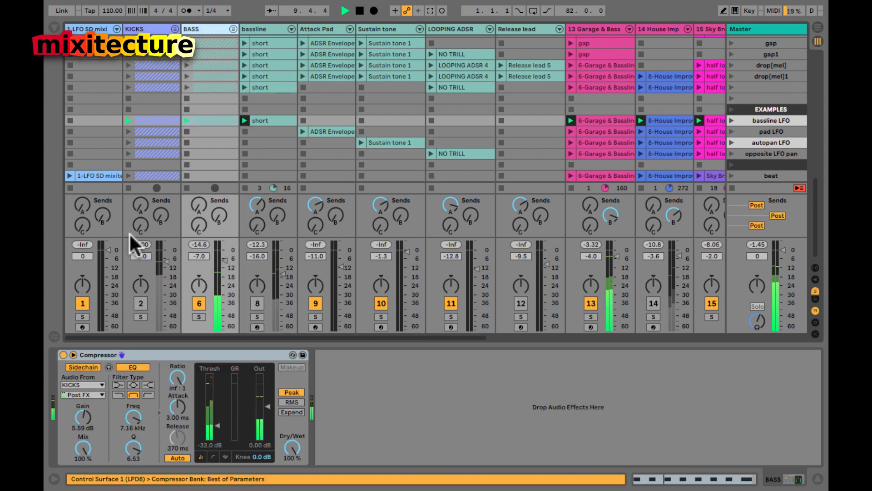
pyautogui.click(234, 29)
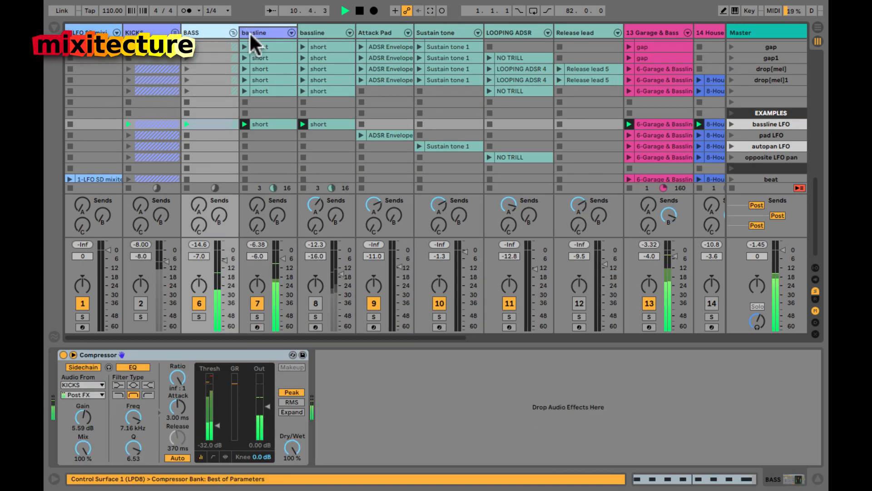
pyautogui.click(249, 32)
pyautogui.click(217, 32)
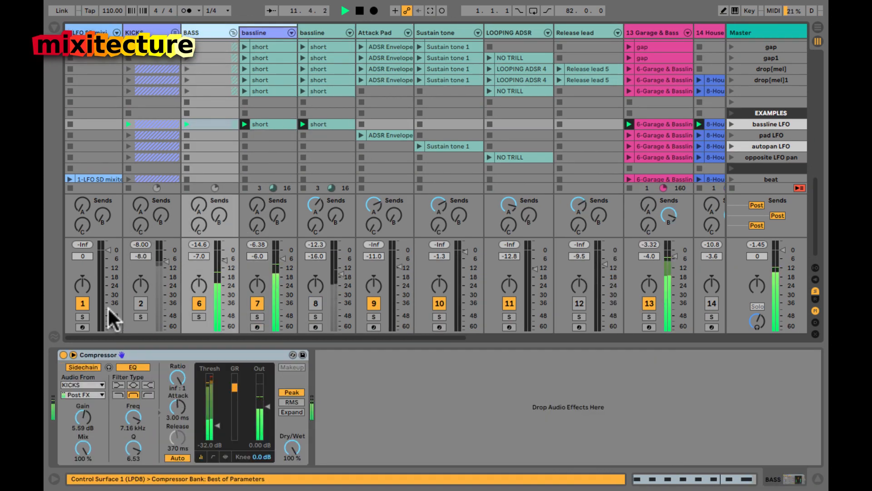
pyautogui.click(64, 354)
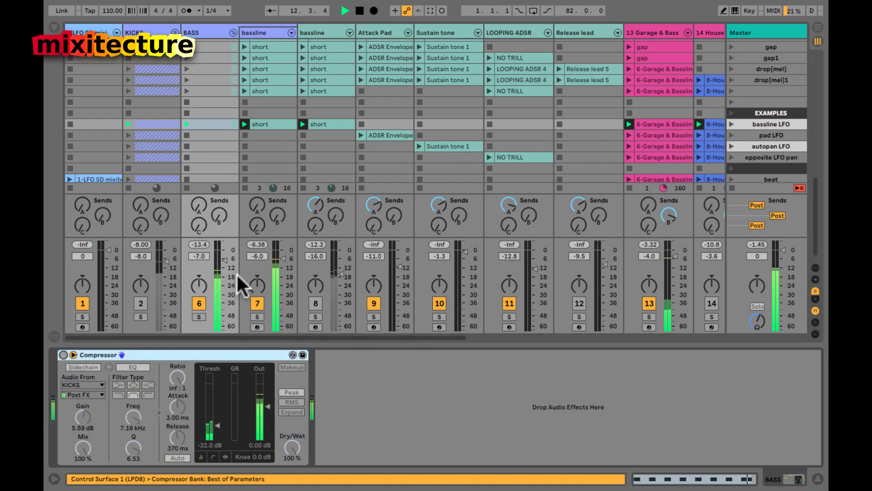
pyautogui.click(268, 30)
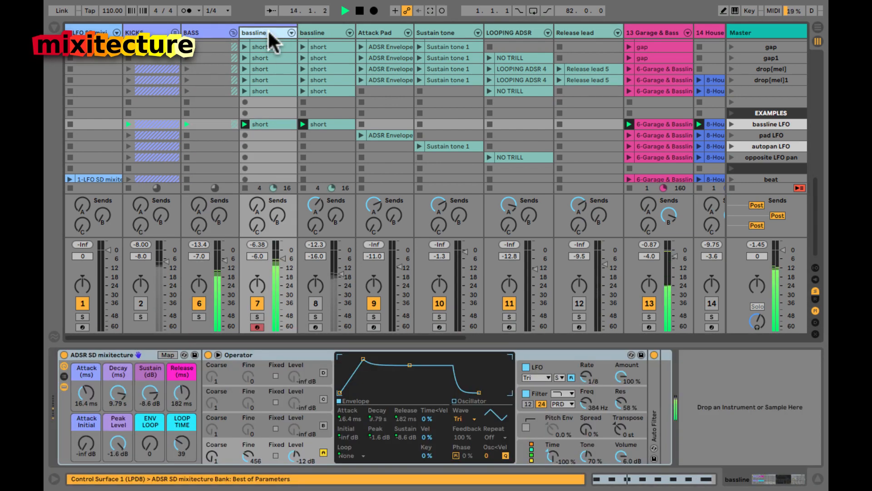
# Step: Select the bassline's short clip and keep its Operator LFO on a sine shape
pyautogui.click(268, 124)
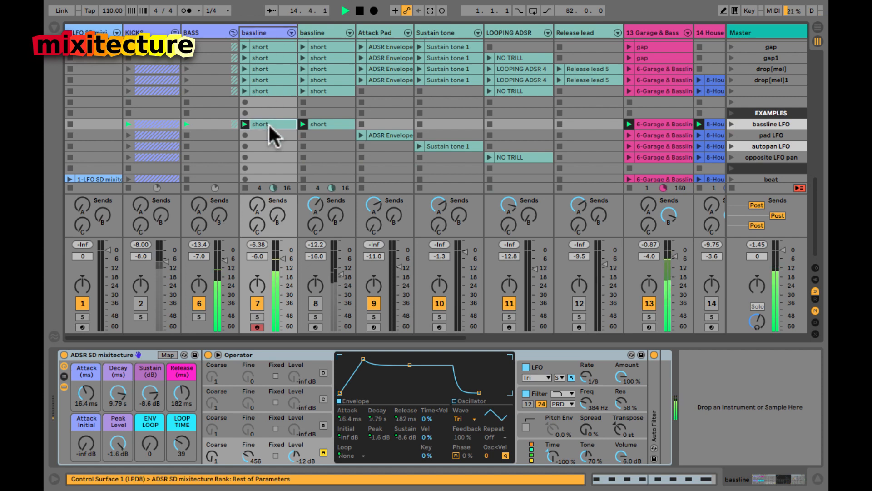
pyautogui.click(537, 377)
pyautogui.click(535, 383)
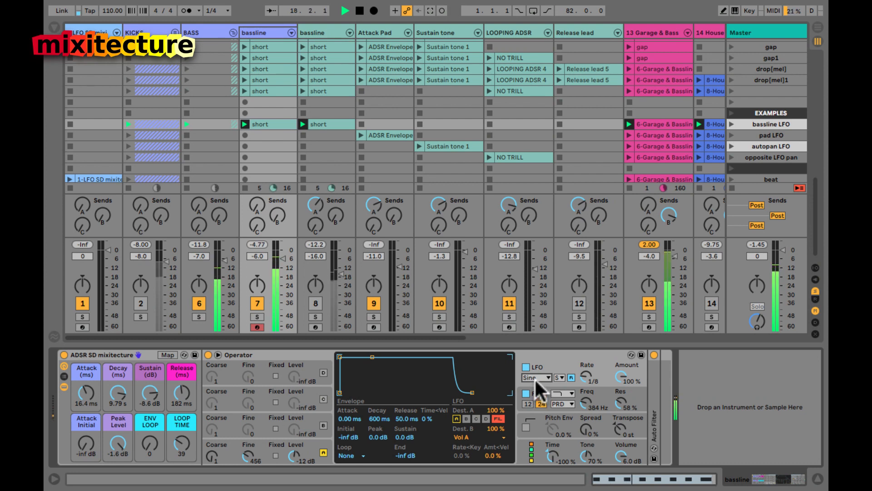
pyautogui.click(534, 377)
pyautogui.click(534, 377)
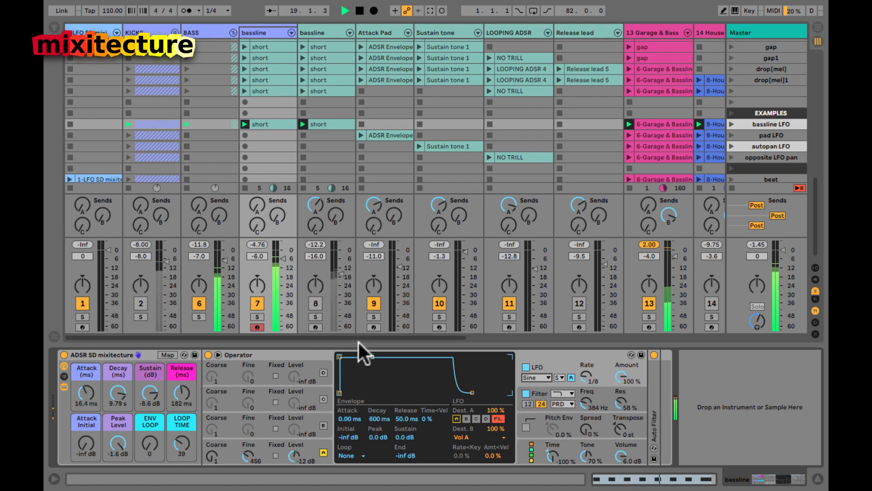
pyautogui.hscroll(10, 404, 242)
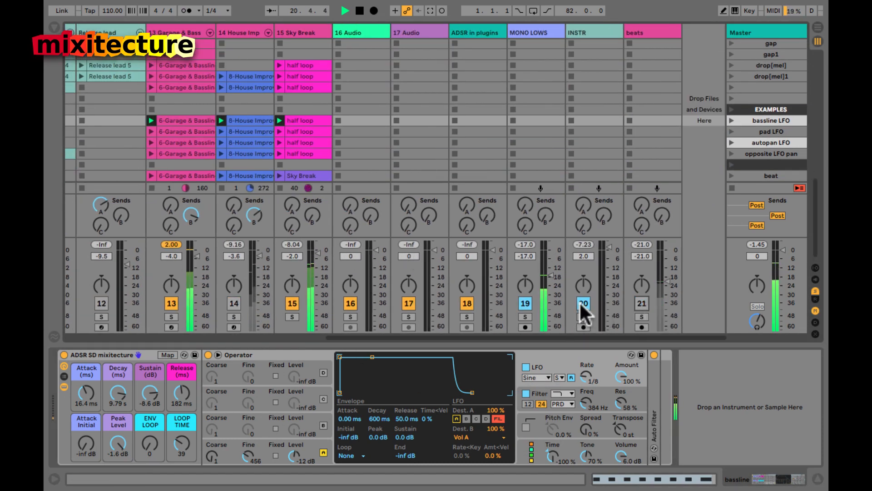
pyautogui.hscroll(-10, 495, 270)
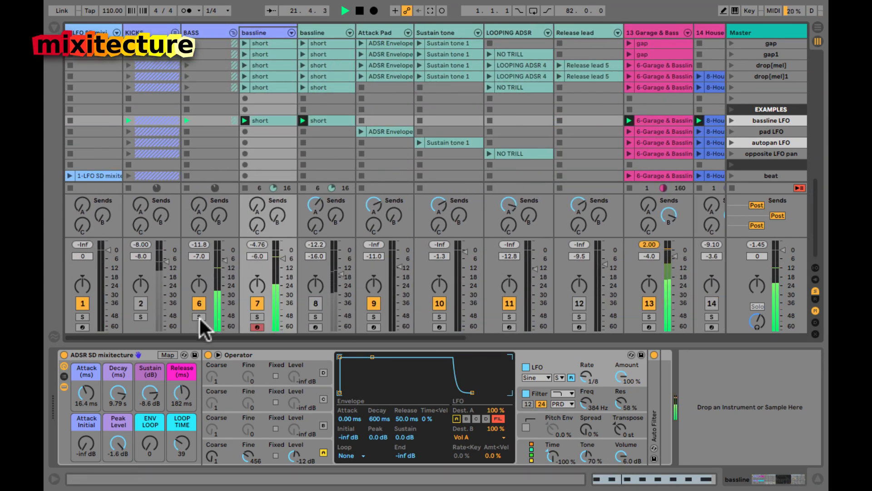
# Step: Unmute KICKS and set the bassline track 7 volume to -3.4 dB
pyautogui.click(141, 303)
pyautogui.hscroll(1, 352, 286)
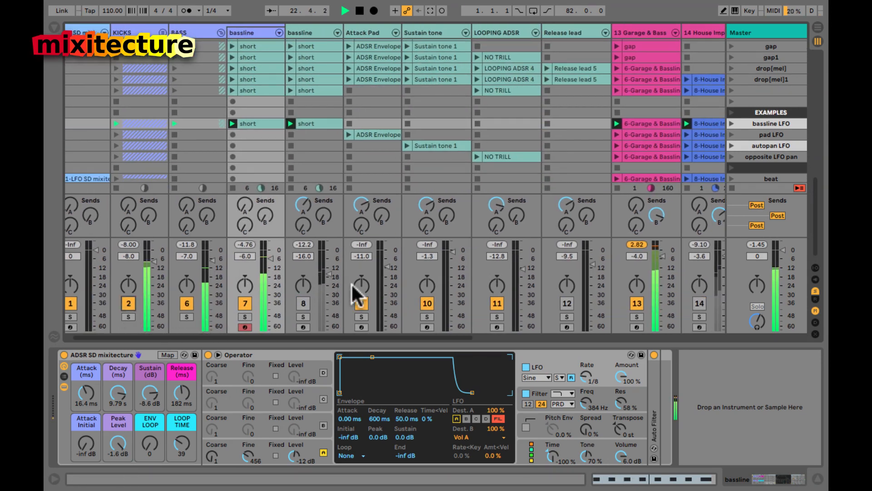
pyautogui.hscroll(10, 357, 295)
pyautogui.hscroll(-3, 357, 295)
pyautogui.hscroll(-10, 352, 286)
pyautogui.click(281, 257)
pyautogui.moveTo(280, 261); pyautogui.dragTo(281, 257)
pyautogui.moveTo(279, 259); pyautogui.dragTo(279, 263)
# Step: Raise BASS to -4.6 dB and unmute the duplicated bassline track 8, rebalancing its fader
pyautogui.moveTo(221, 261); pyautogui.dragTo(221, 261)
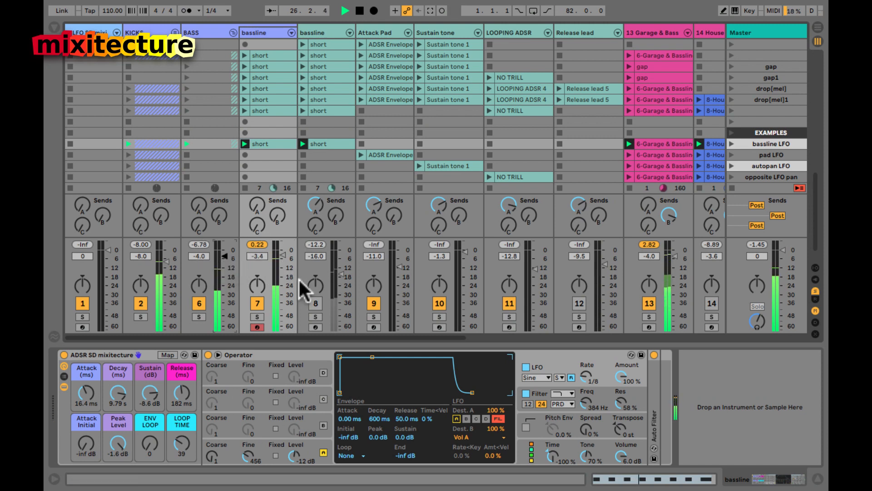
pyautogui.moveTo(338, 277); pyautogui.dragTo(341, 329)
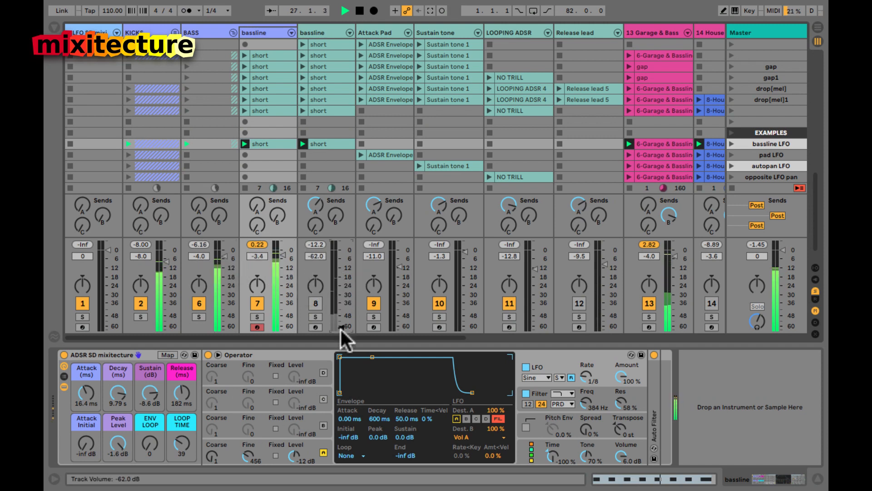
pyautogui.click(317, 303)
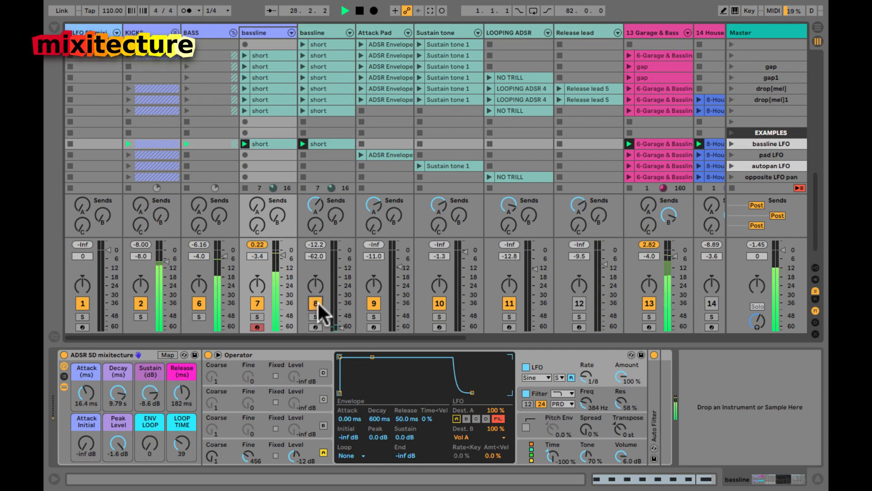
pyautogui.moveTo(342, 329); pyautogui.dragTo(337, 254)
# Step: Raise track 8's volume, switch off KICKS, and solo the second bassline track
pyautogui.hscroll(10, 482, 268)
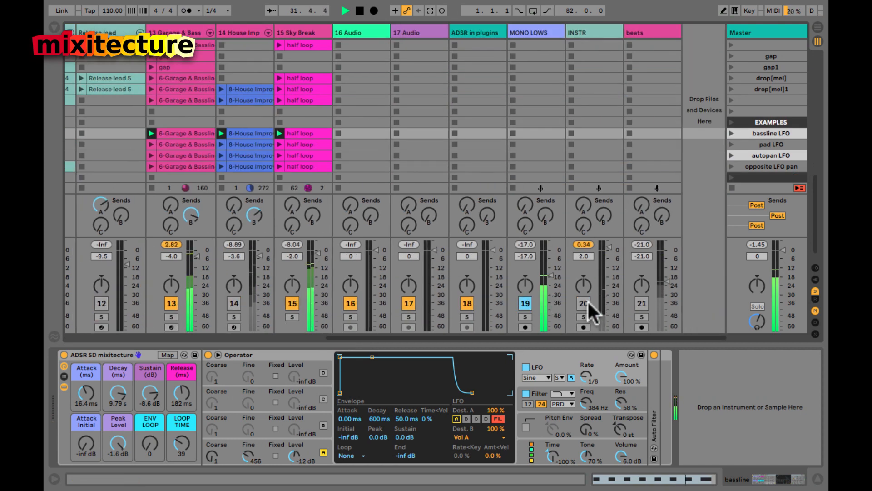
pyautogui.hscroll(-10, 545, 298)
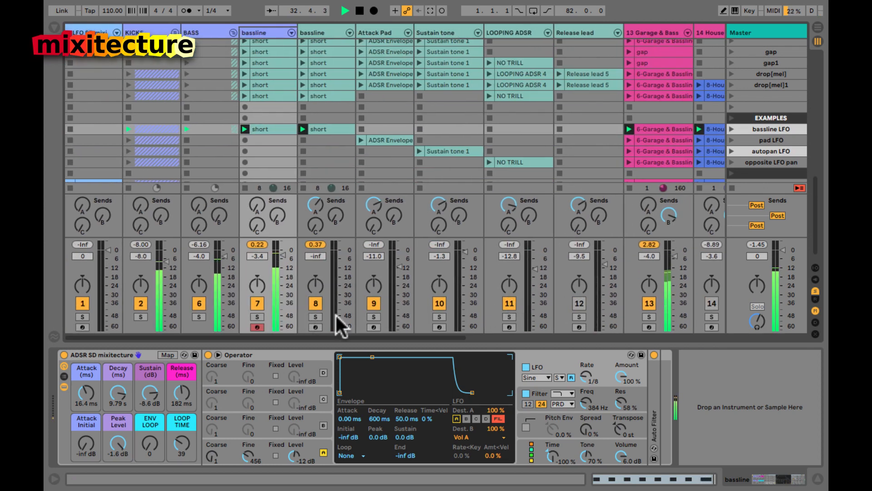
pyautogui.moveTo(337, 315); pyautogui.dragTo(337, 317)
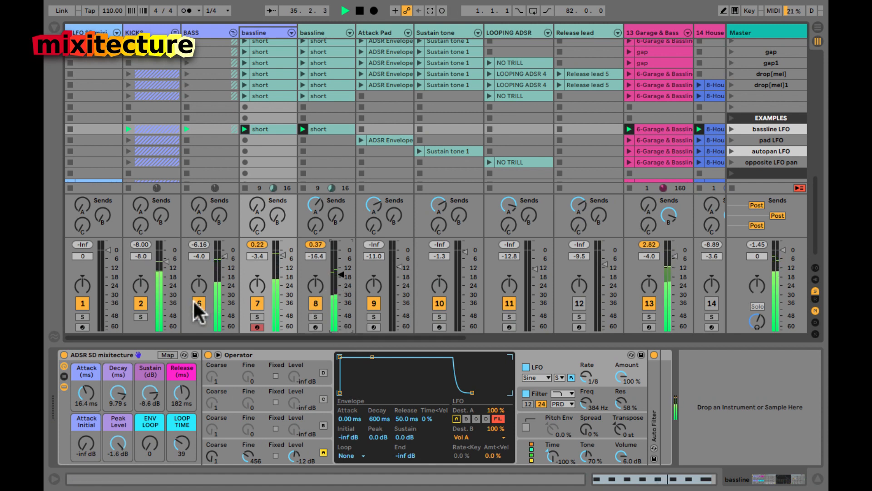
pyautogui.click(143, 299)
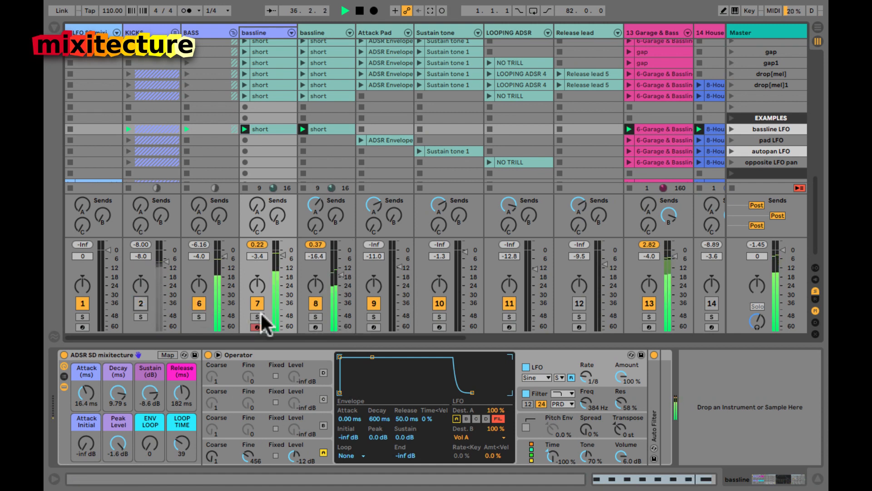
pyautogui.click(312, 316)
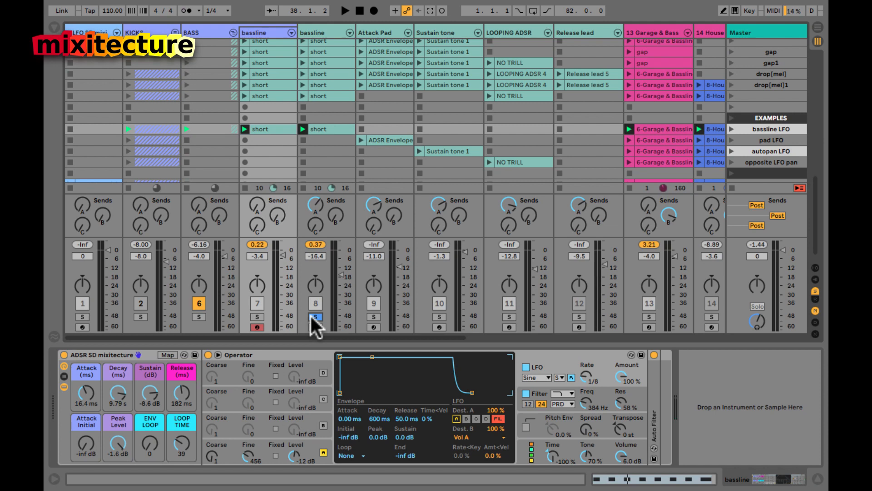
# Step: Preview the D1 notes in track 8's short clip and the D0 note in track 7's clip
pyautogui.doubleClick(329, 127)
pyautogui.click(257, 394)
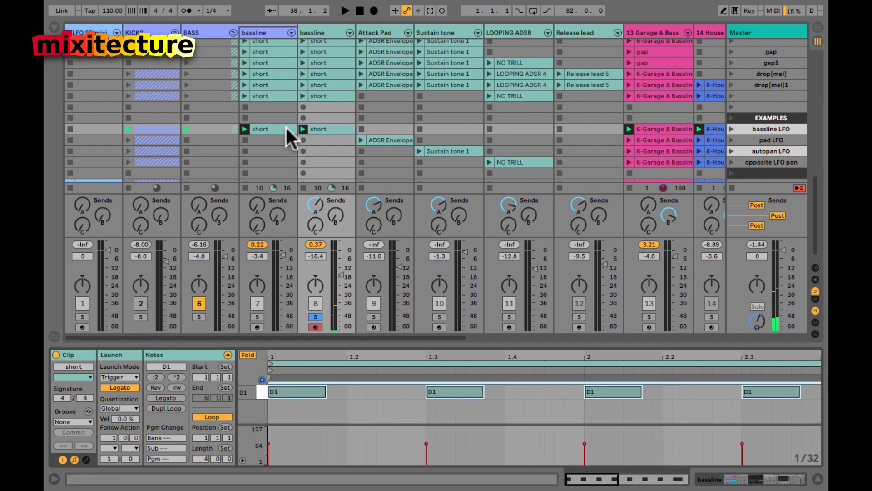
pyautogui.click(277, 127)
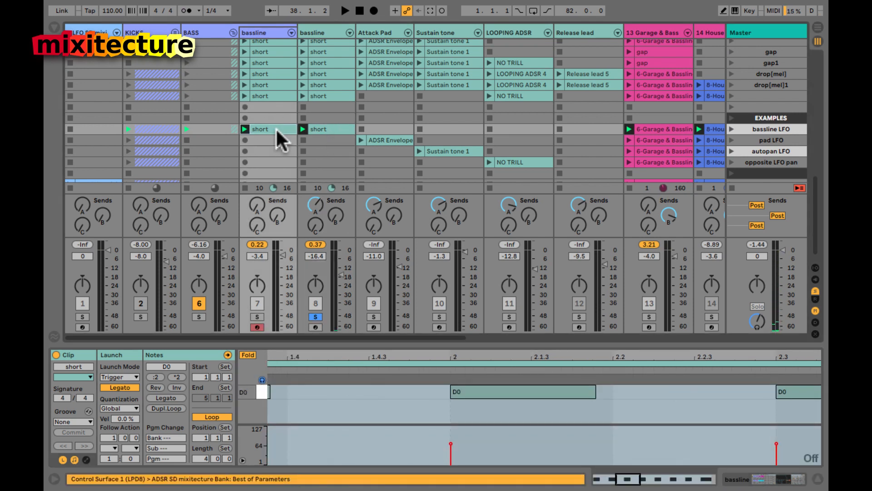
pyautogui.click(258, 393)
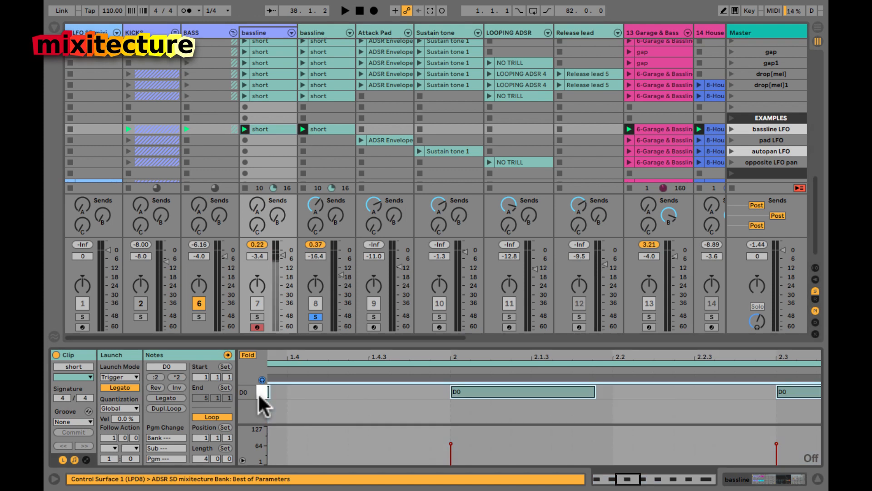
# Step: Unsolo track 8, start playback, and reactivate the KICKS track (track 2)
pyautogui.click(315, 317)
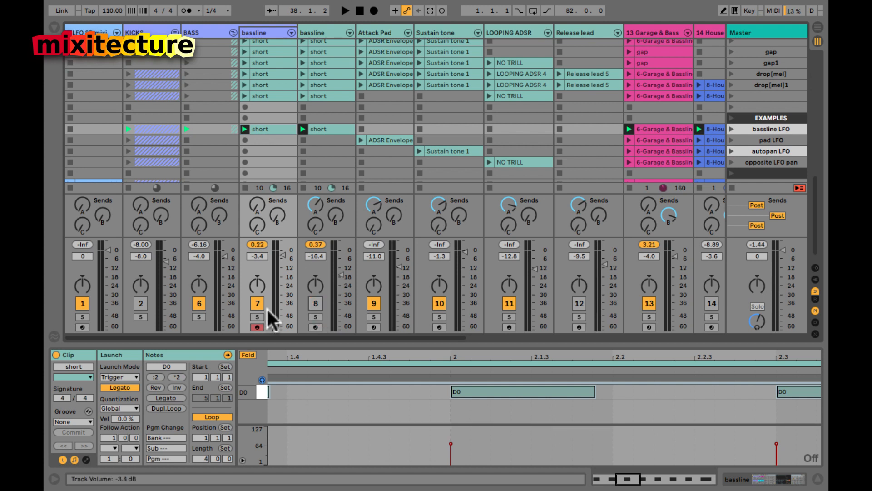
pyautogui.press('space')
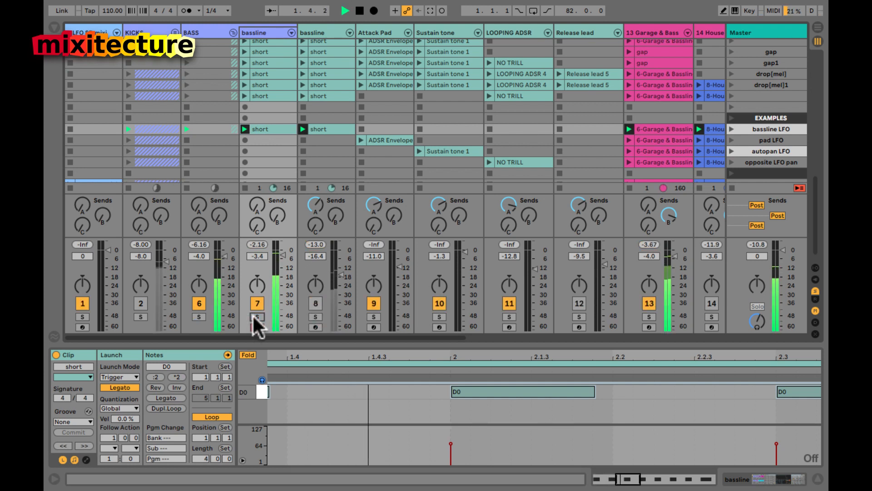
pyautogui.click(139, 302)
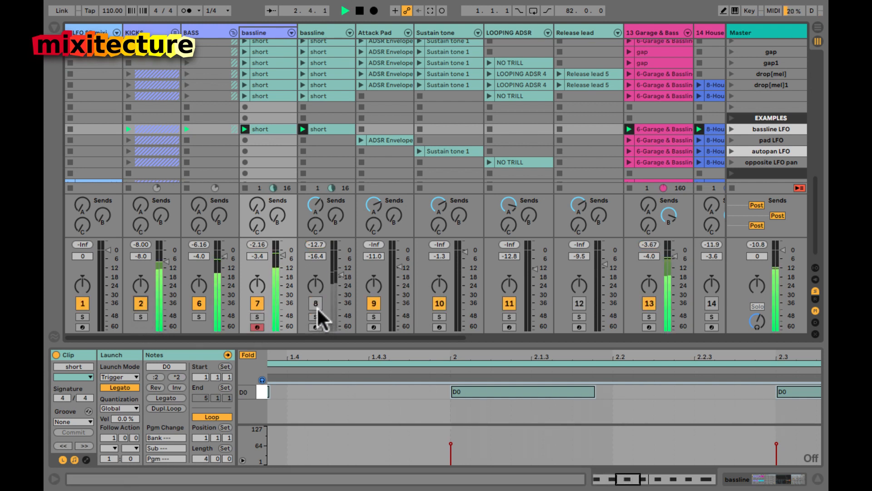
pyautogui.hscroll(10, 317, 307)
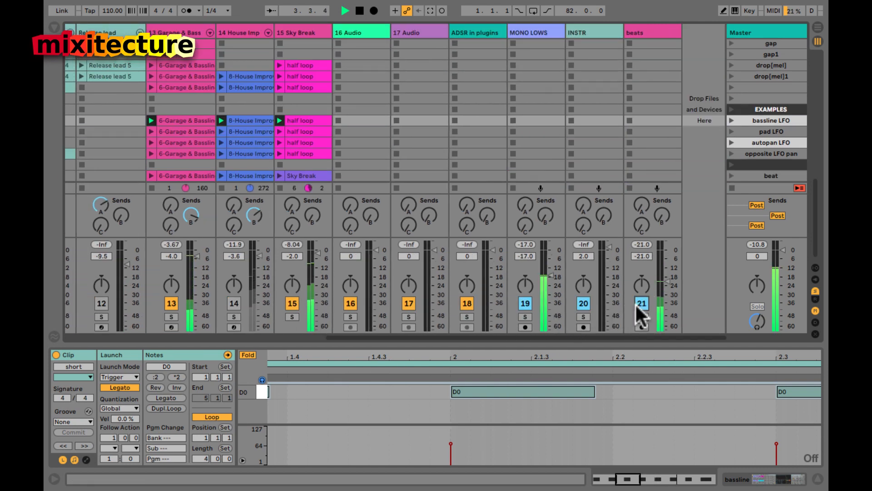
pyautogui.hscroll(-10, 436, 269)
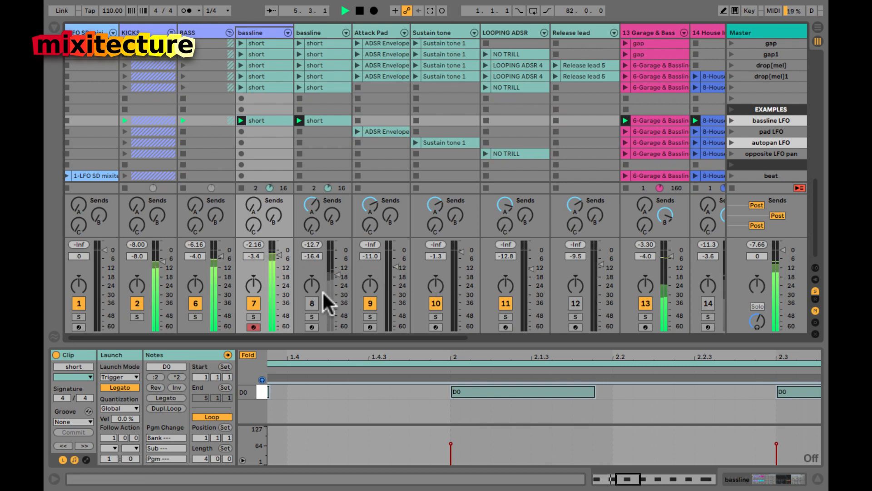
# Step: Select all notes in the second bassline's short clip and transpose them up an octave
pyautogui.rightClick(255, 32)
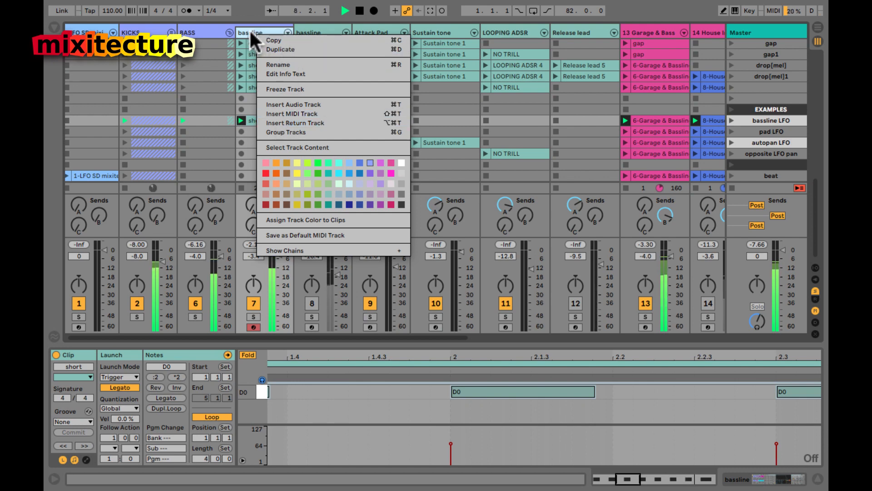
pyautogui.click(274, 49)
pyautogui.click(312, 120)
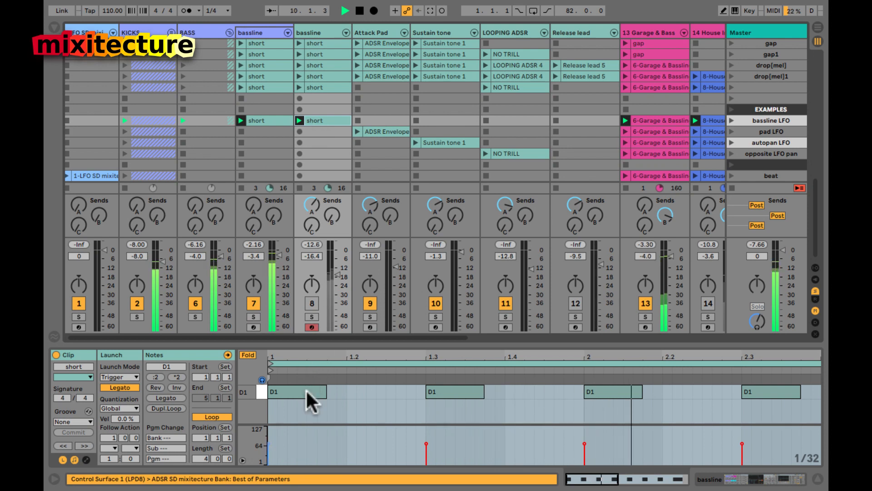
pyautogui.hotkey('ctrl', 'a')
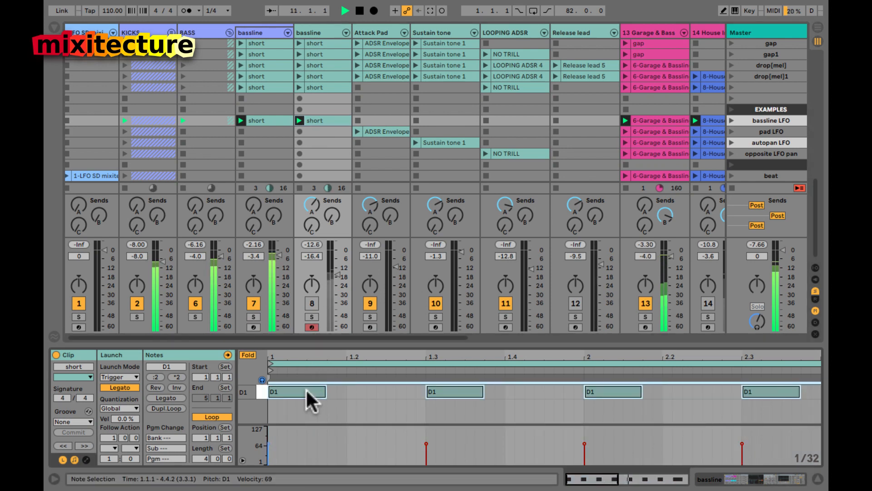
pyautogui.rightClick(306, 389)
pyautogui.press('Escape')
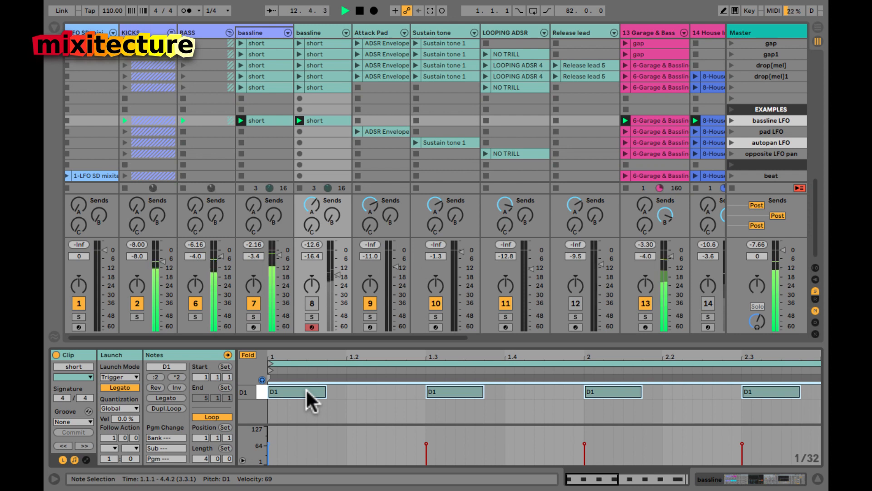
pyautogui.hotkey('shift', 'Up')
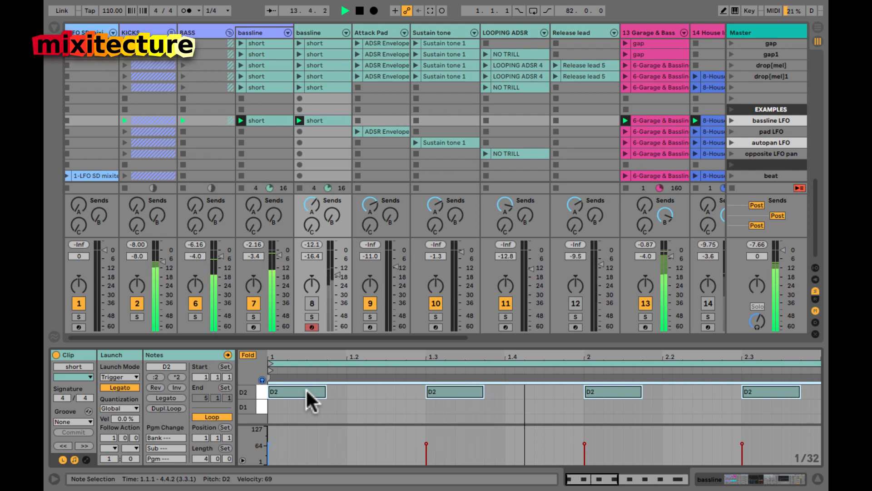
# Step: Reactivate track 8, try the notes an octave up, leave them at D1, then restart playback
pyautogui.click(312, 304)
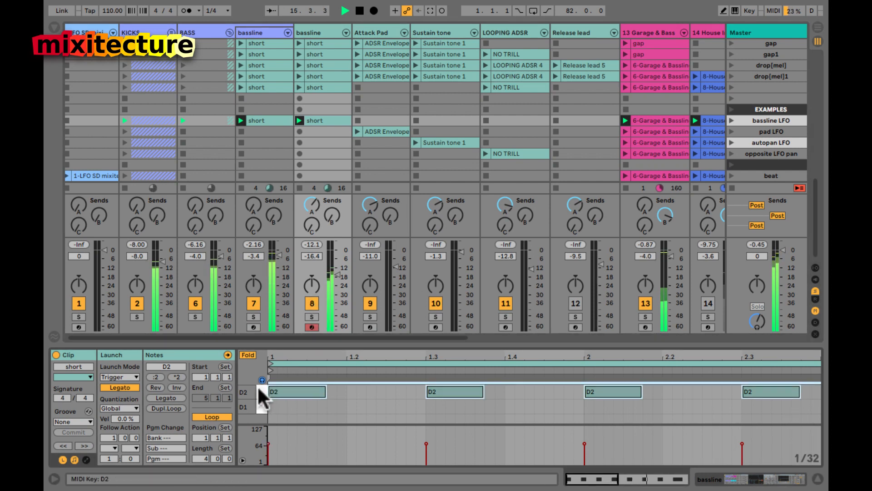
pyautogui.hotkey('shift', 'Down')
pyautogui.press('space')
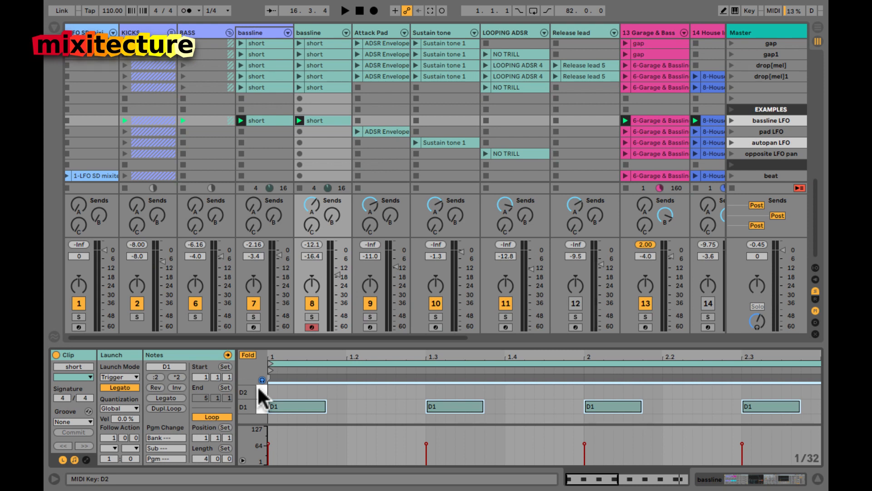
pyautogui.hotkey('shift', 'Up')
pyautogui.hotkey('shift', 'Down')
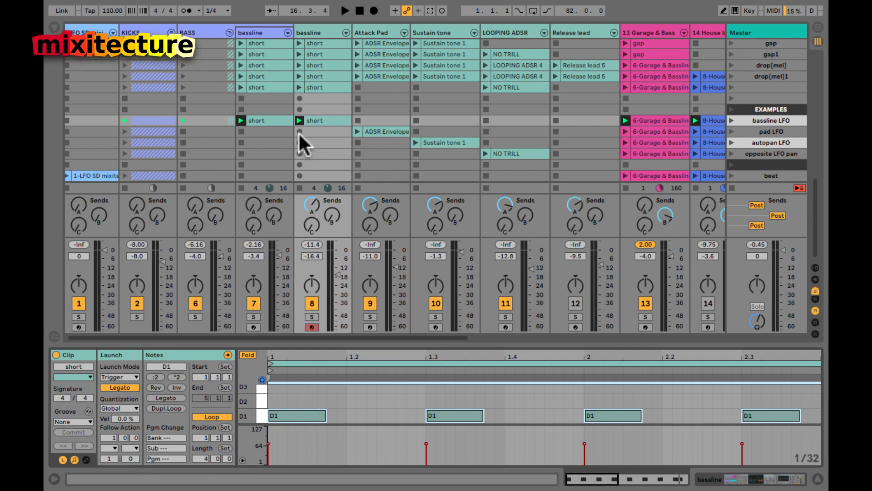
pyautogui.click(261, 121)
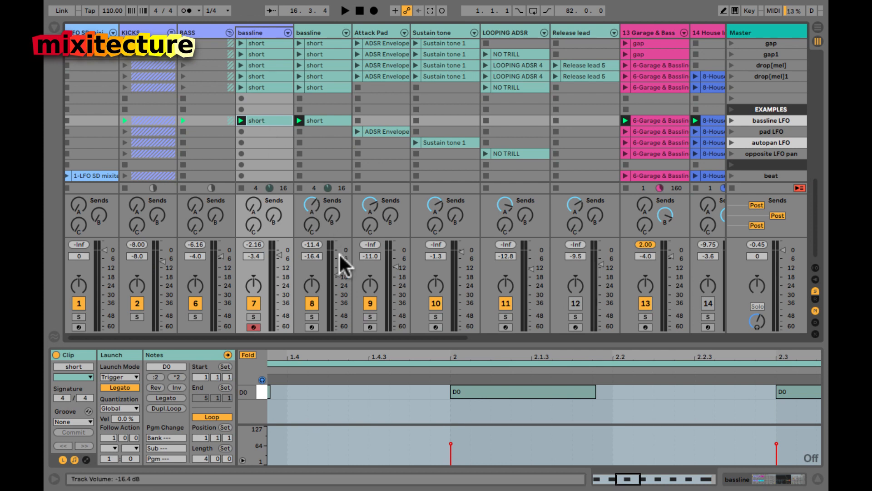
pyautogui.press('space')
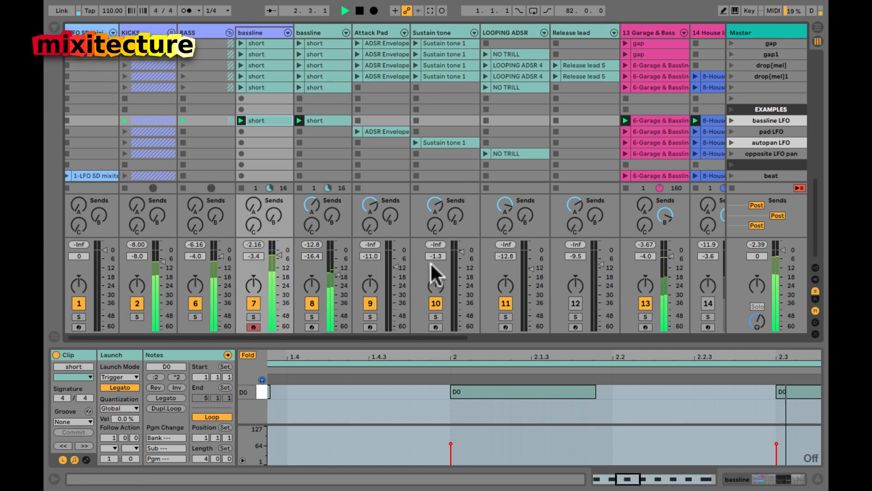
# Step: In track 8's Operator, switch the LFO FIL destination off and back on, then stop playback
pyautogui.click(307, 28)
pyautogui.hotkey('shift', 'Tab')
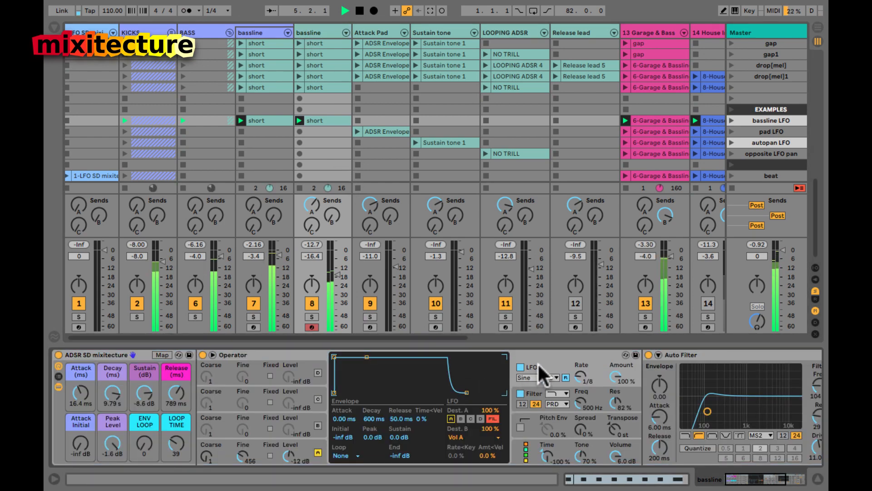
pyautogui.click(492, 416)
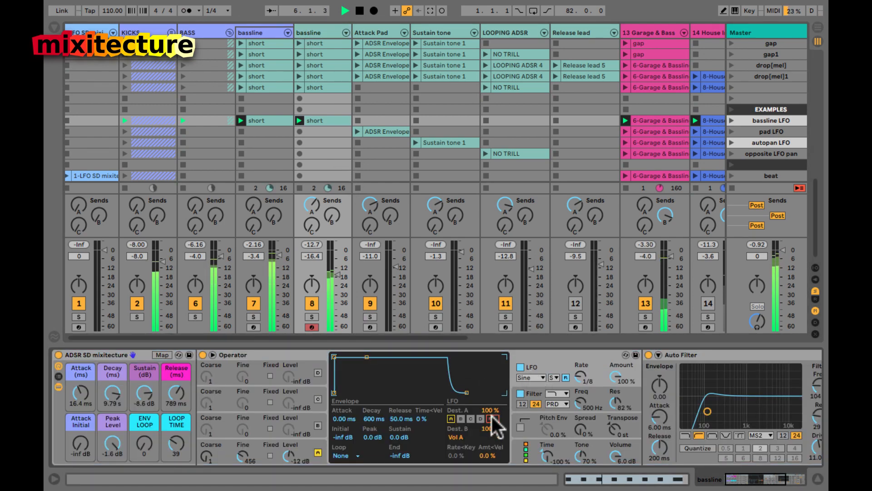
pyautogui.click(492, 415)
pyautogui.press('space')
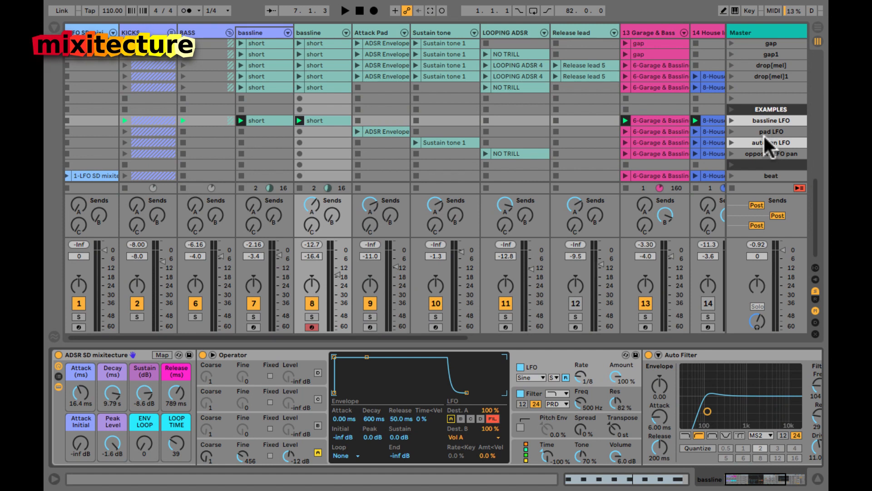
pyautogui.click(762, 130)
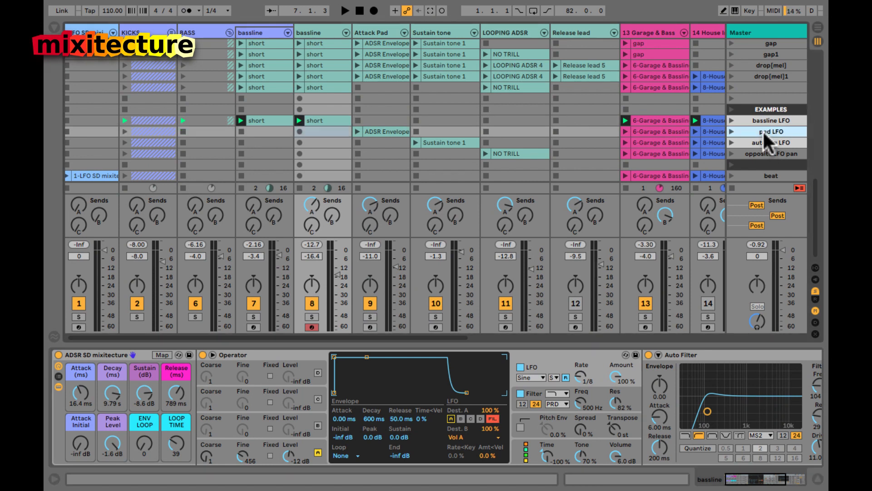
# Step: Launch the pad LFO scene, deactivate tracks 19 and 21, show the Attack Pad ADSR Envelope clip, then stop
pyautogui.click(730, 131)
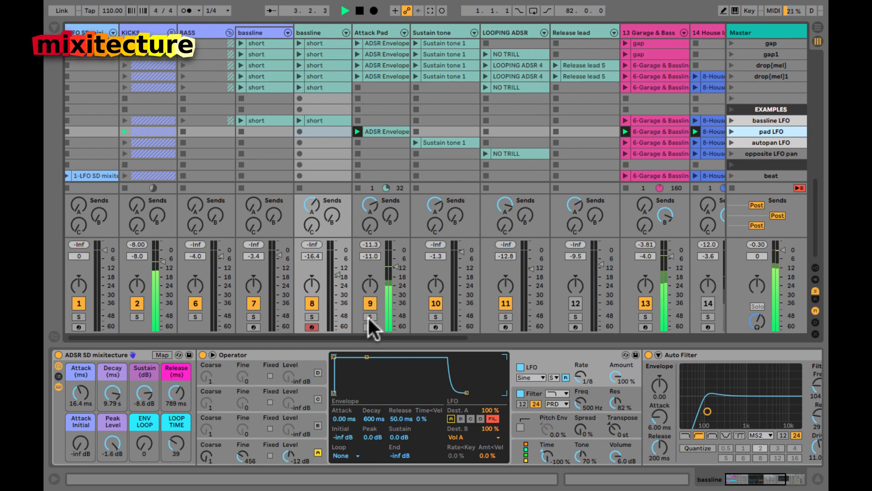
pyautogui.hscroll(10, 367, 315)
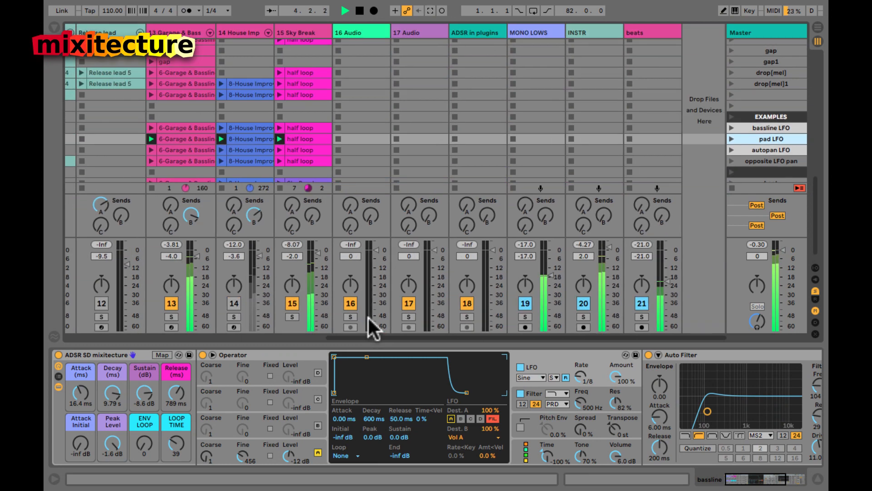
pyautogui.click(525, 304)
pyautogui.click(640, 303)
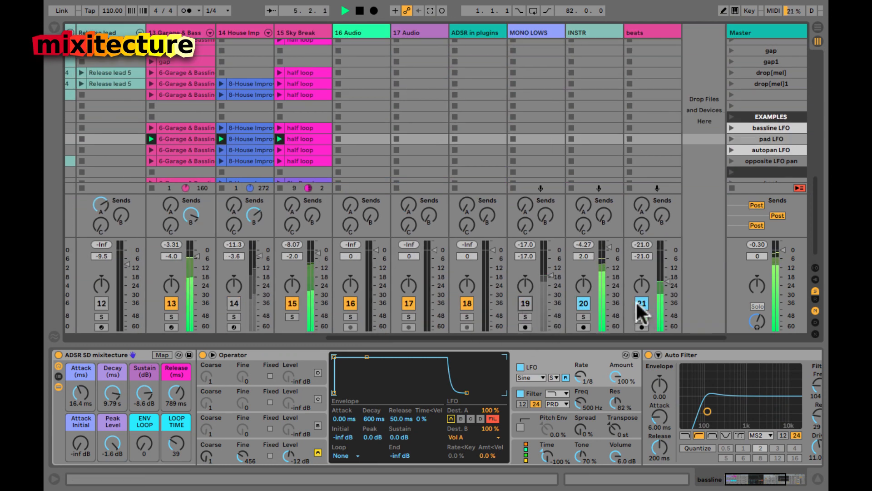
pyautogui.hscroll(-10, 612, 300)
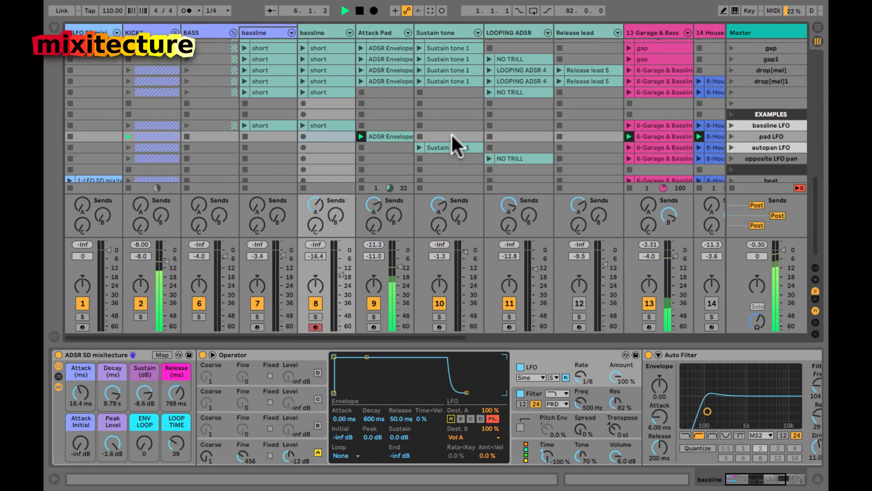
pyautogui.click(375, 135)
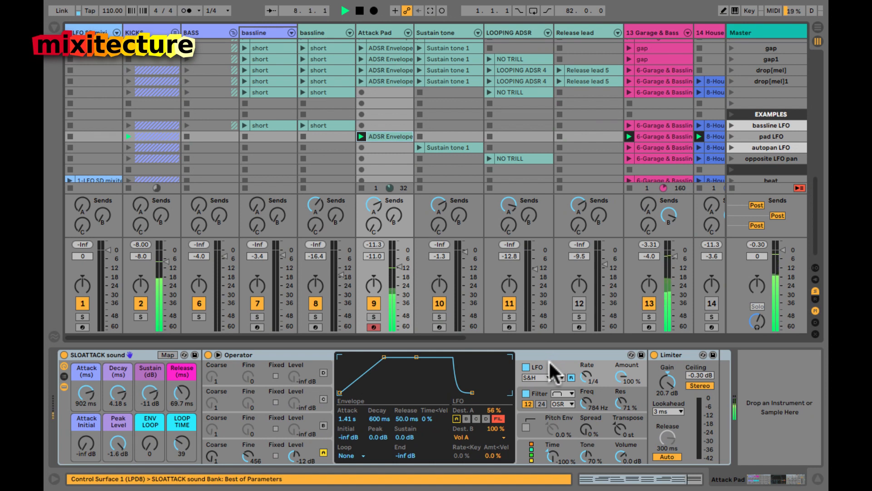
pyautogui.press('space')
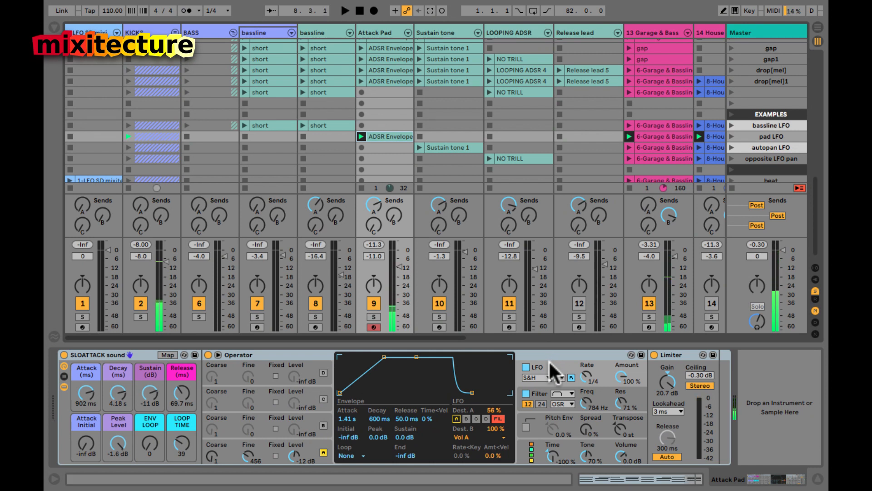
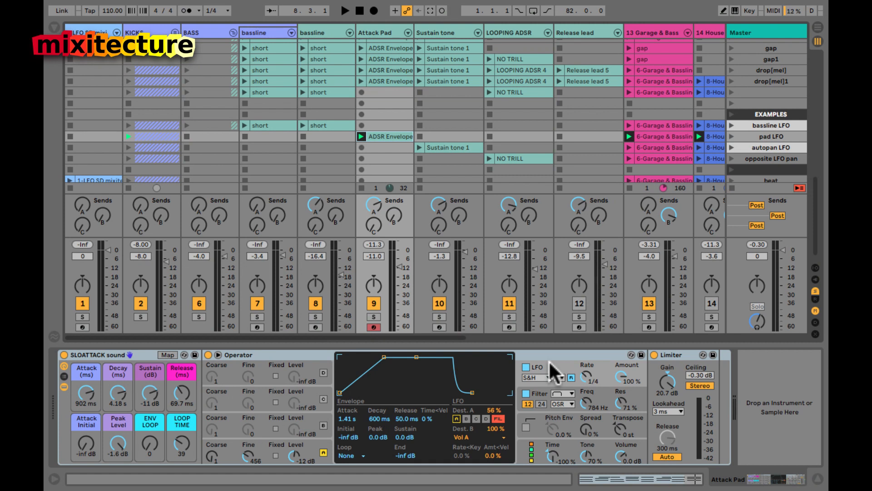
# Step: Switch off the Attack Pad's LFO, keeping the S&H shape, and start playback
pyautogui.click(535, 377)
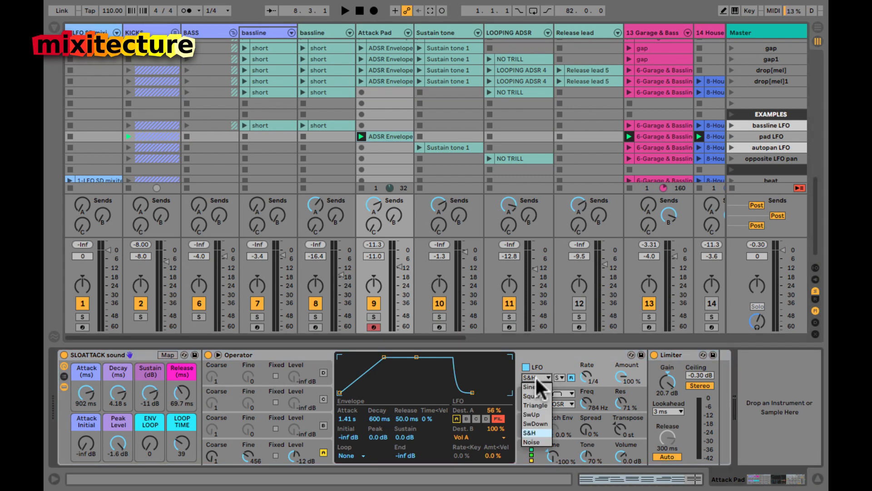
pyautogui.click(540, 364)
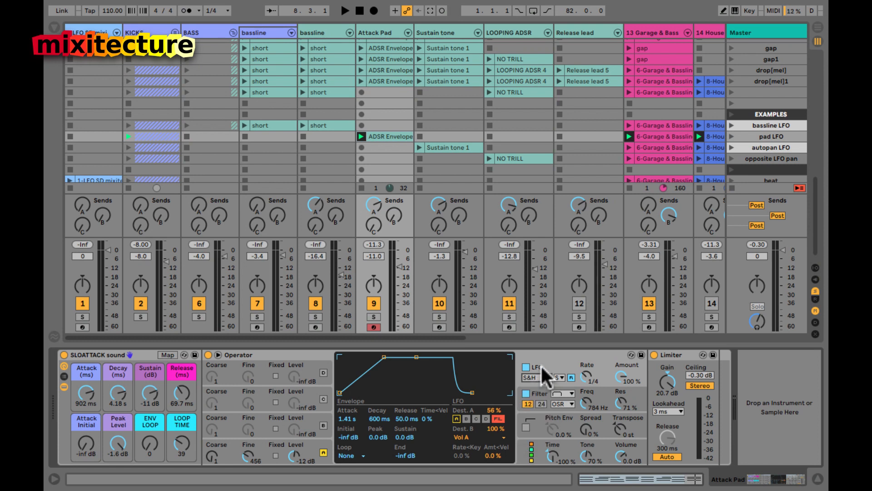
pyautogui.click(525, 367)
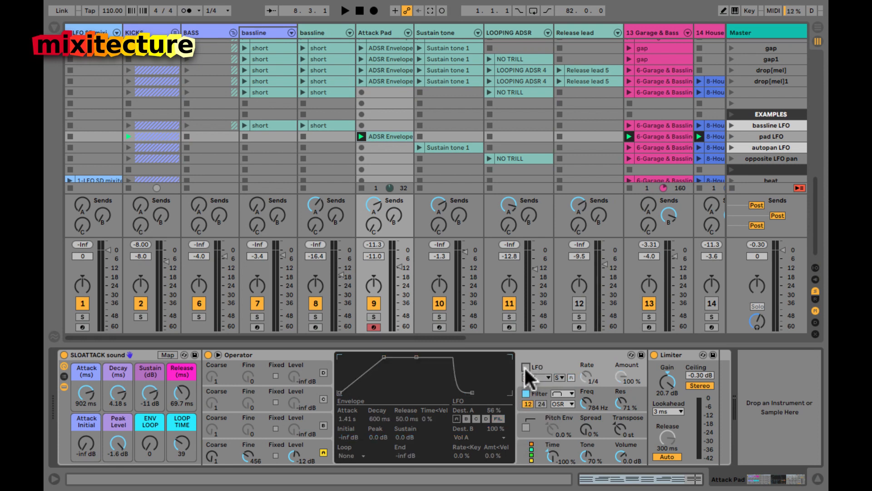
pyautogui.press('space')
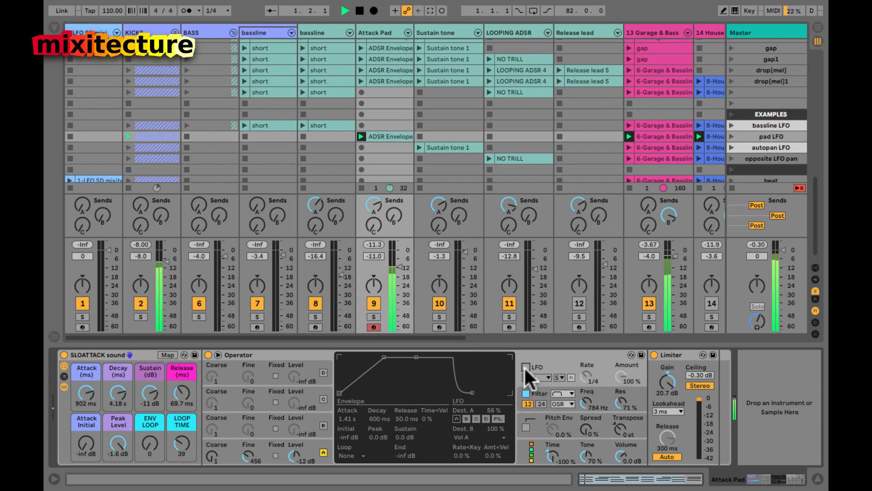
# Step: Turn the Attack Pad volume way down and launch both bassline 'short' clips
pyautogui.hscroll(10, 588, 291)
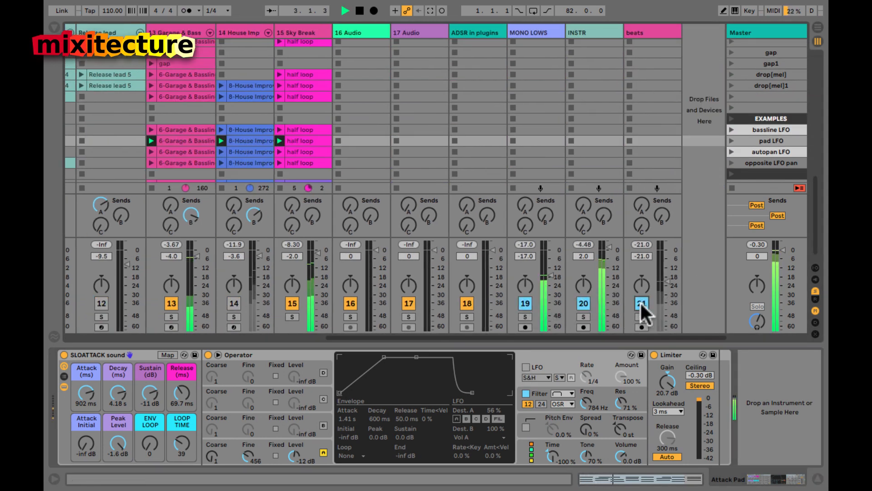
pyautogui.hscroll(-10, 400, 250)
pyautogui.hscroll(-8, 399, 247)
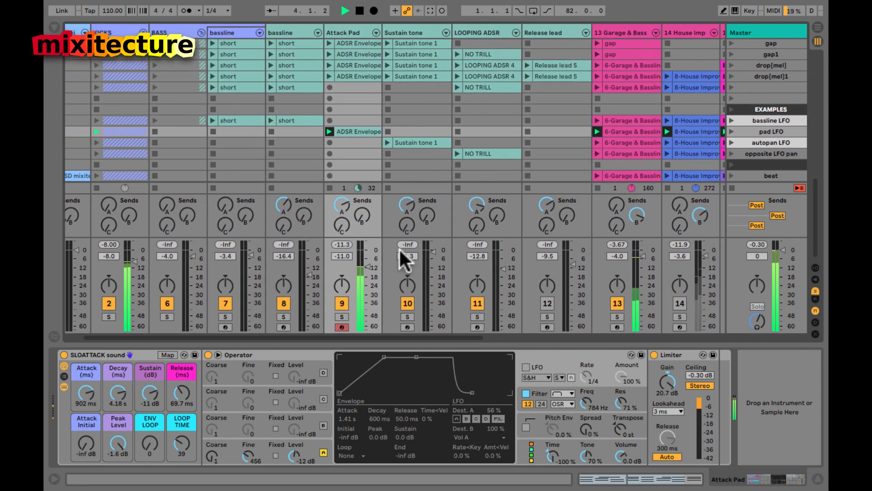
pyautogui.hscroll(-2, 399, 247)
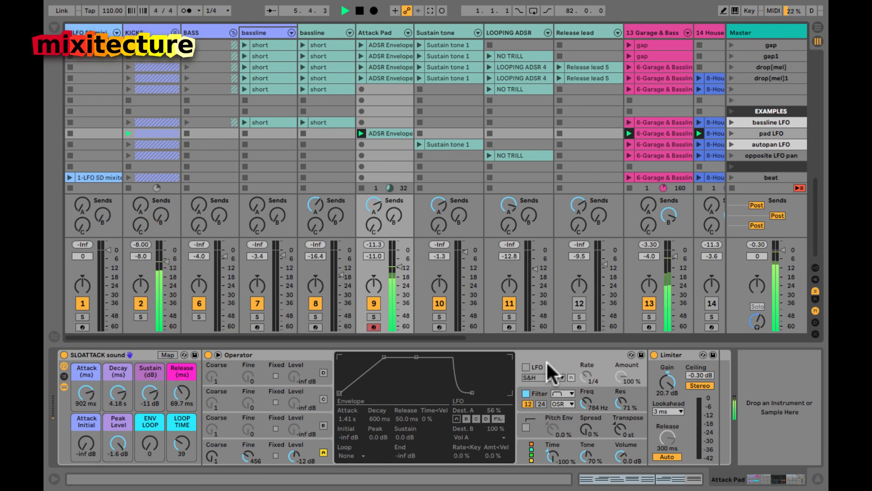
pyautogui.moveTo(399, 264)
pyautogui.mouseDown()
pyautogui.moveTo(396, 273)
pyautogui.moveTo(395, 264)
pyautogui.mouseUp()
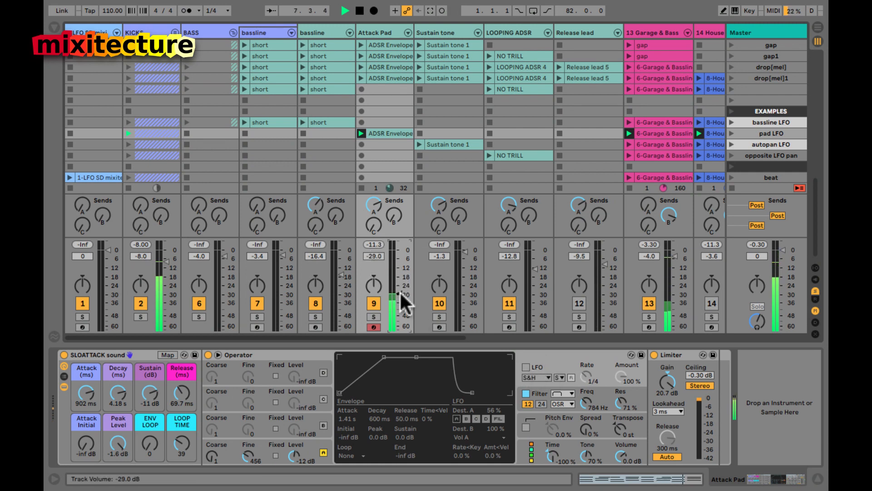
pyautogui.click(186, 123)
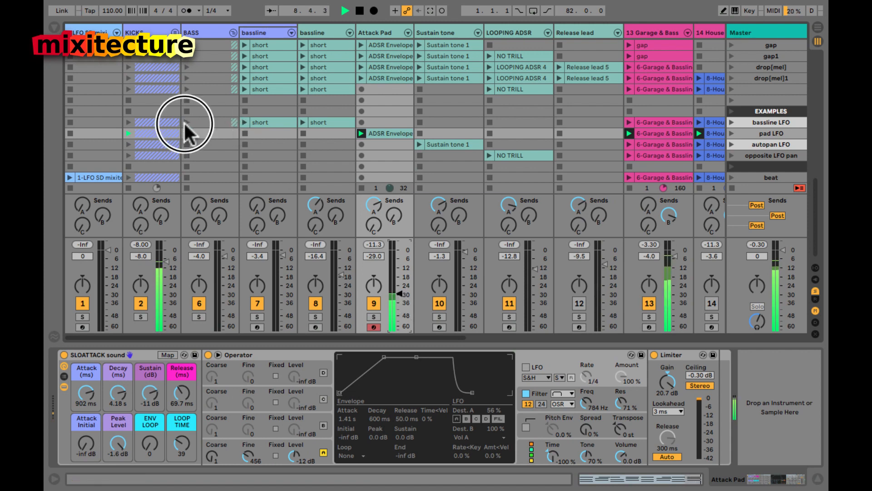
pyautogui.click(301, 122)
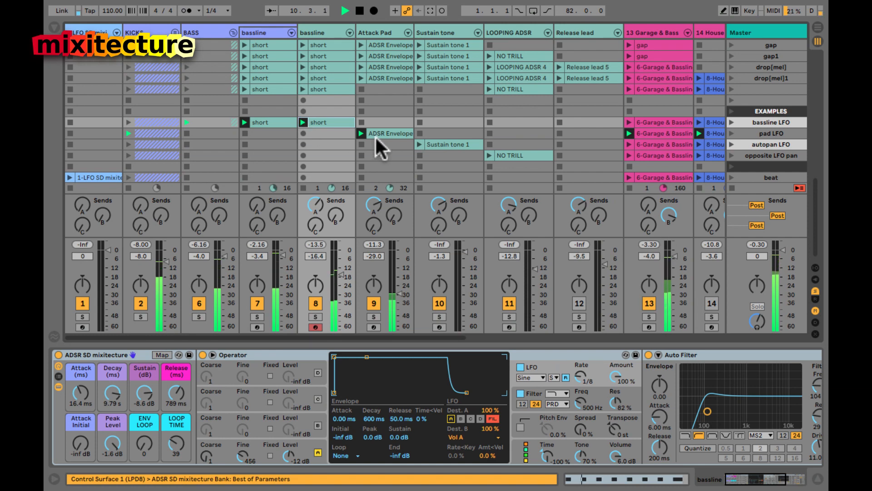
# Step: Bring the Attack Pad volume back up and settle it at -12.8 dB
pyautogui.click(391, 133)
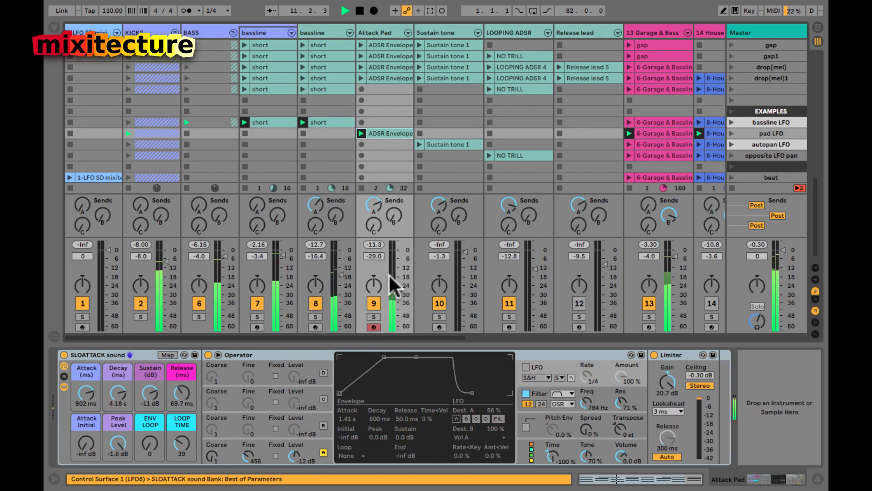
pyautogui.moveTo(402, 303); pyautogui.dragTo(391, 274)
pyautogui.press('space')
pyautogui.click(385, 134)
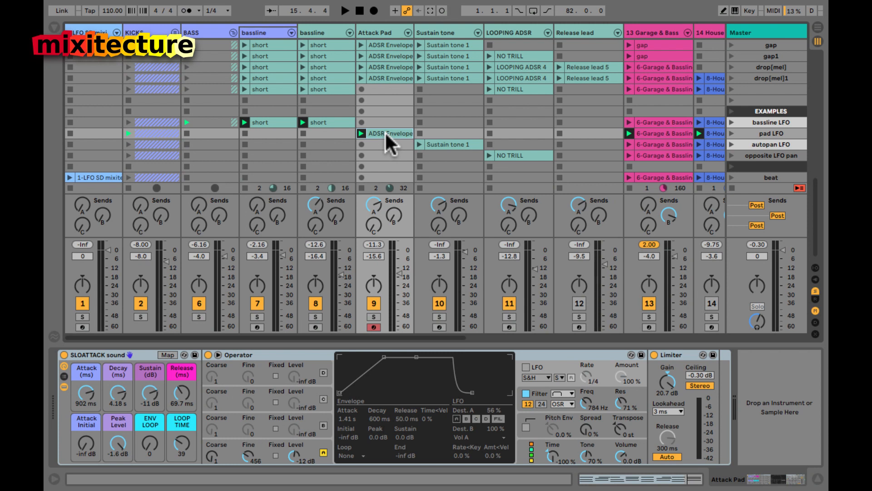
pyautogui.moveTo(399, 271); pyautogui.dragTo(394, 271)
pyautogui.click(395, 271)
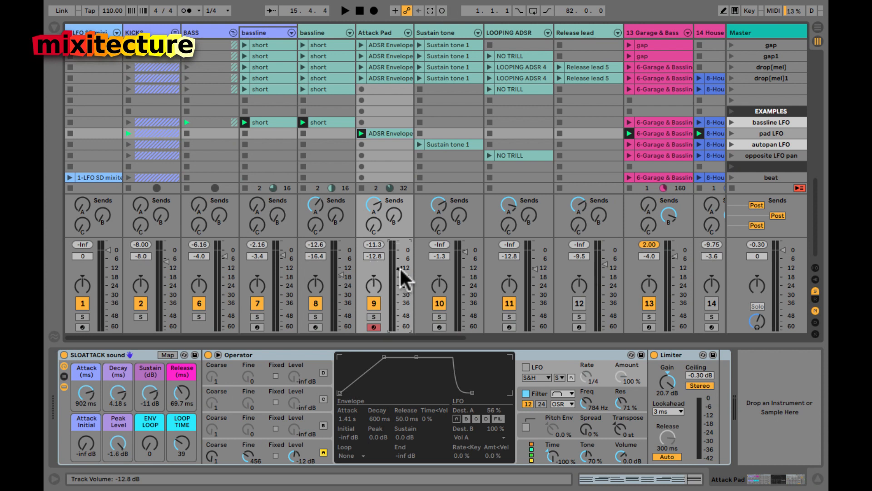
# Step: Solo the Attack Pad and re-enable its S&H LFO with the amount at 100%
pyautogui.click(372, 316)
pyautogui.press('space')
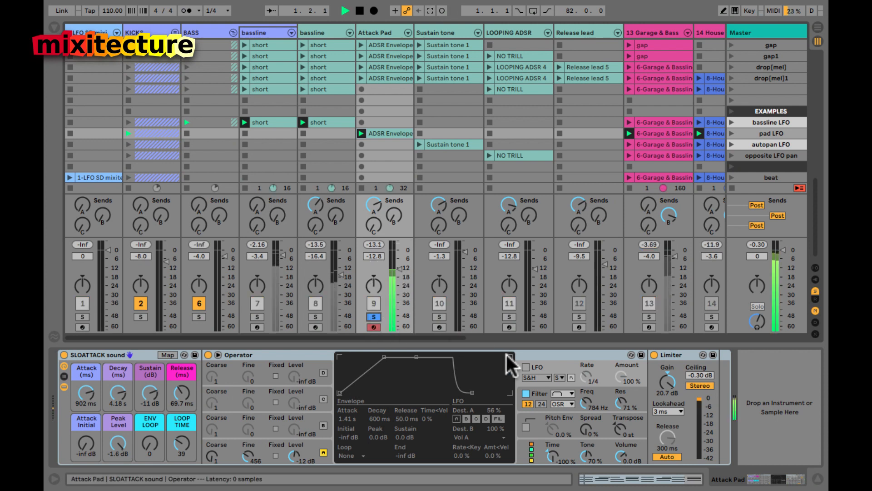
pyautogui.click(525, 367)
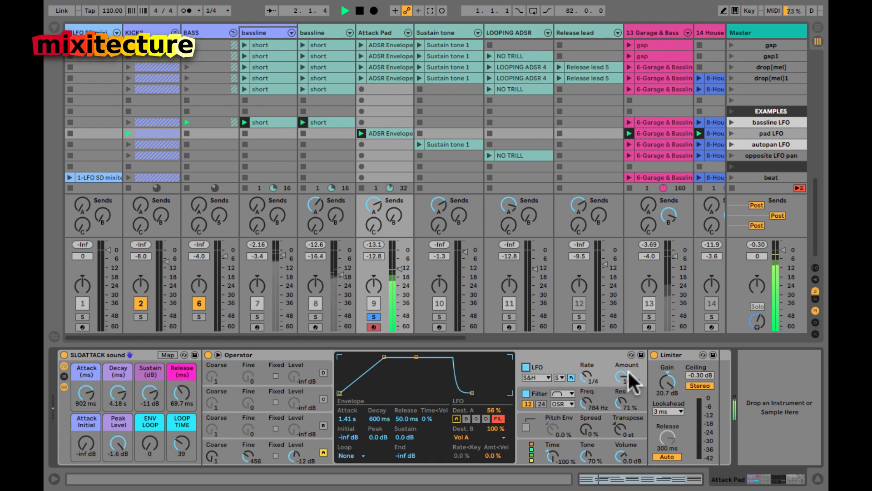
pyautogui.moveTo(620, 375); pyautogui.dragTo(622, 375)
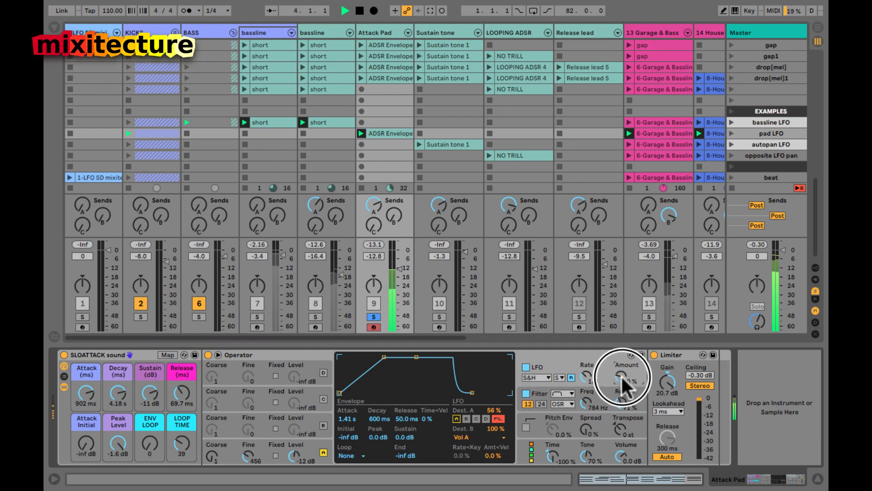
pyautogui.moveTo(621, 376); pyautogui.dragTo(622, 380)
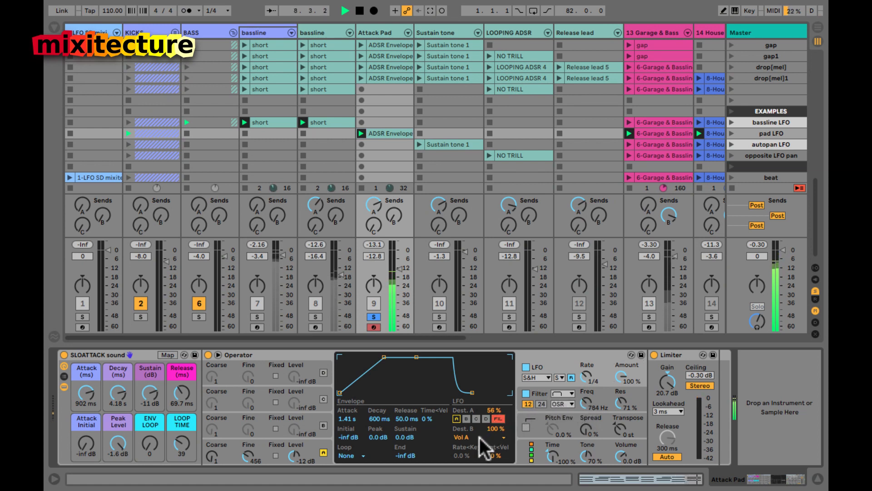
# Step: Set the Attack Pad filter to 1.51 kHz, 12 slope, 81% resonance, then unsolo
pyautogui.click(537, 391)
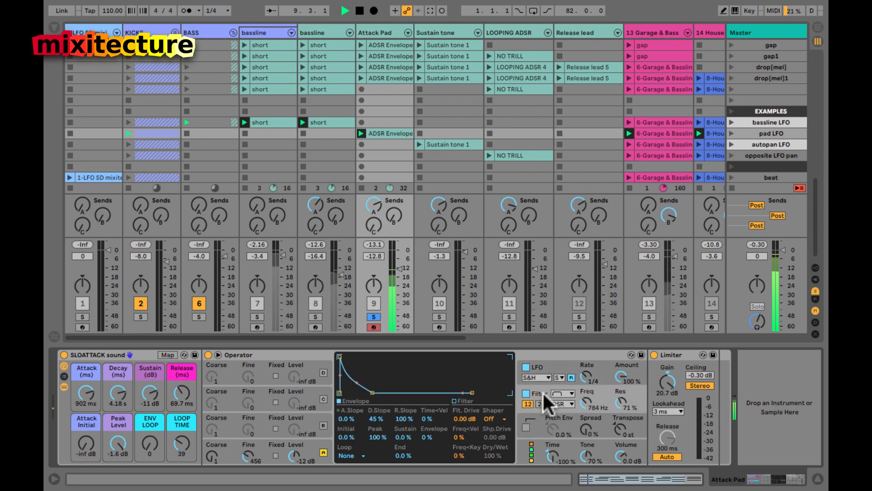
pyautogui.click(589, 402)
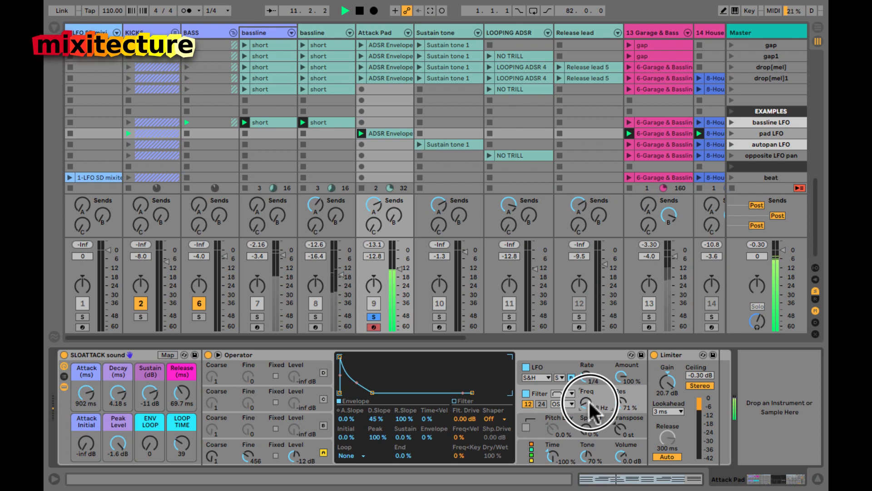
pyautogui.moveTo(589, 401); pyautogui.dragTo(587, 400)
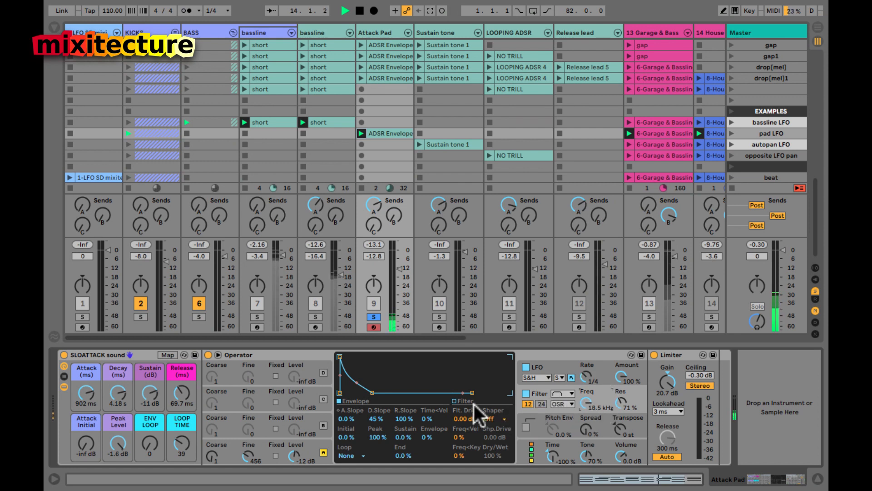
pyautogui.click(454, 402)
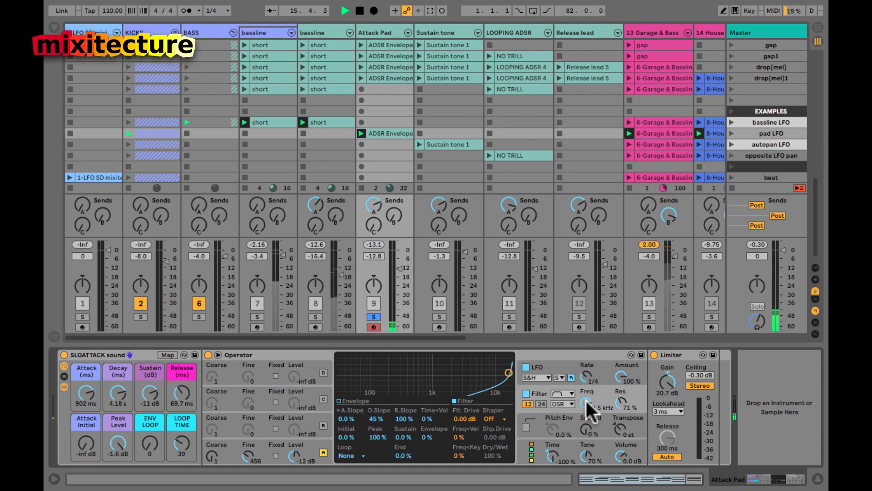
pyautogui.moveTo(585, 399); pyautogui.dragTo(586, 402)
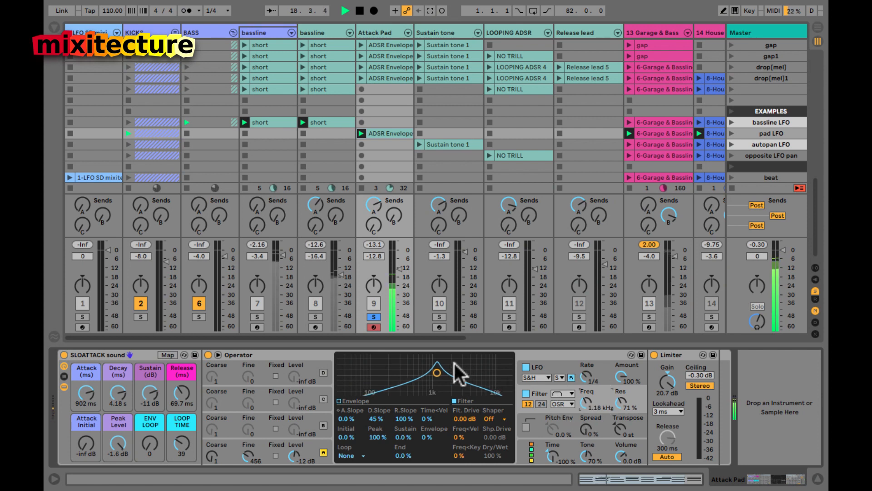
pyautogui.moveTo(437, 373)
pyautogui.mouseDown()
pyautogui.moveTo(416, 377)
pyautogui.moveTo(443, 376)
pyautogui.mouseUp()
pyautogui.click(539, 402)
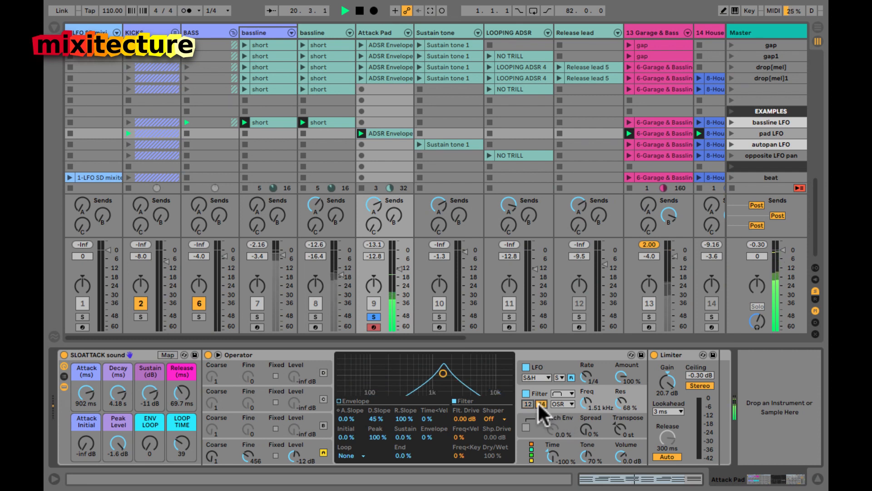
pyautogui.click(528, 403)
pyautogui.moveTo(619, 400); pyautogui.dragTo(618, 400)
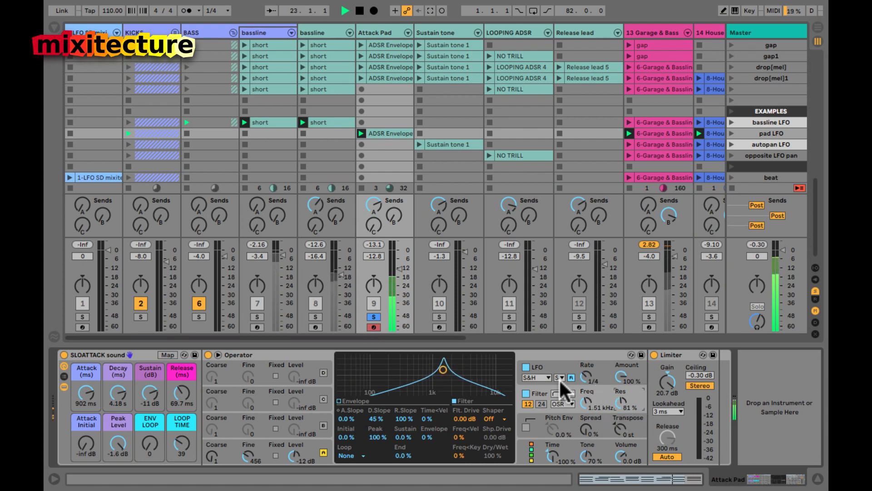
pyautogui.click(374, 317)
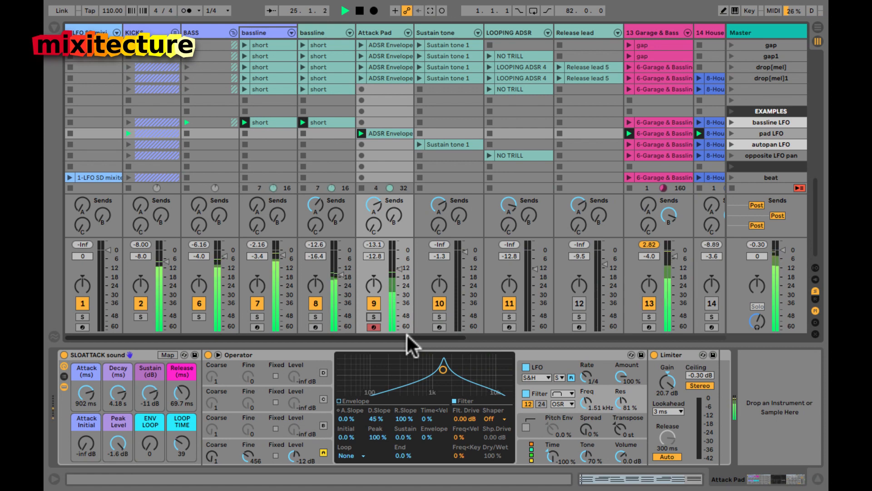
# Step: Stop playback and look at the bassline's instrument before reselecting the Attack Pad track
pyautogui.press('space')
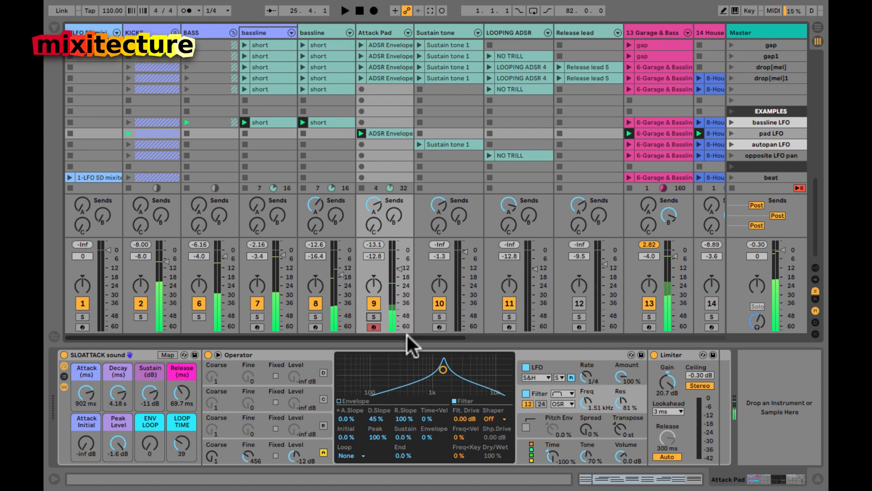
pyautogui.click(268, 121)
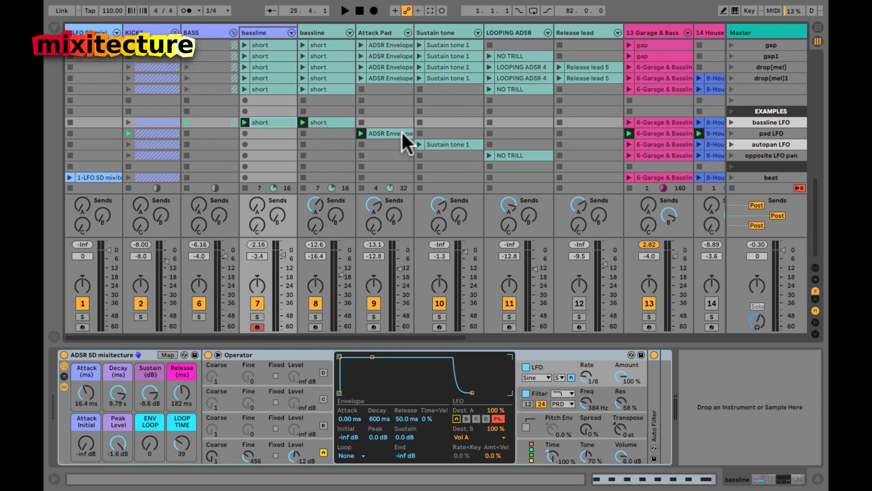
pyautogui.click(385, 131)
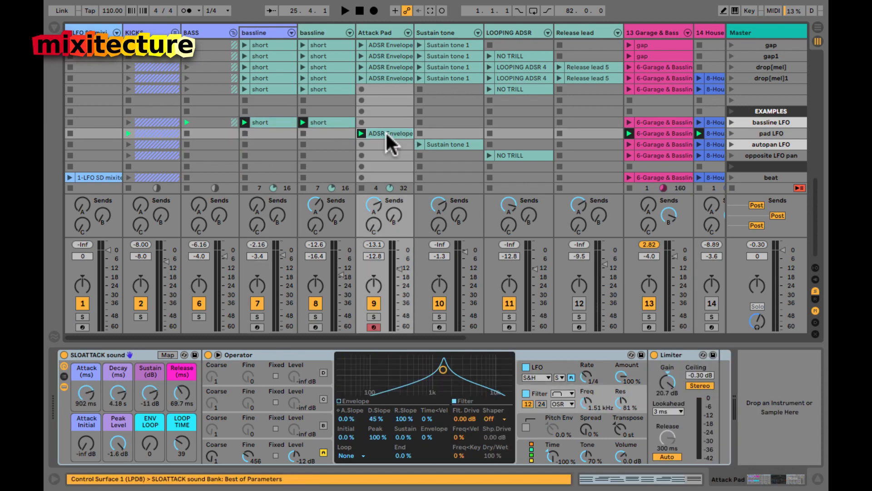
# Step: Compare the Attack Pad LFO off and on, lower it to -16.4 dB, select Sustain tone 1
pyautogui.click(525, 366)
pyautogui.press('space')
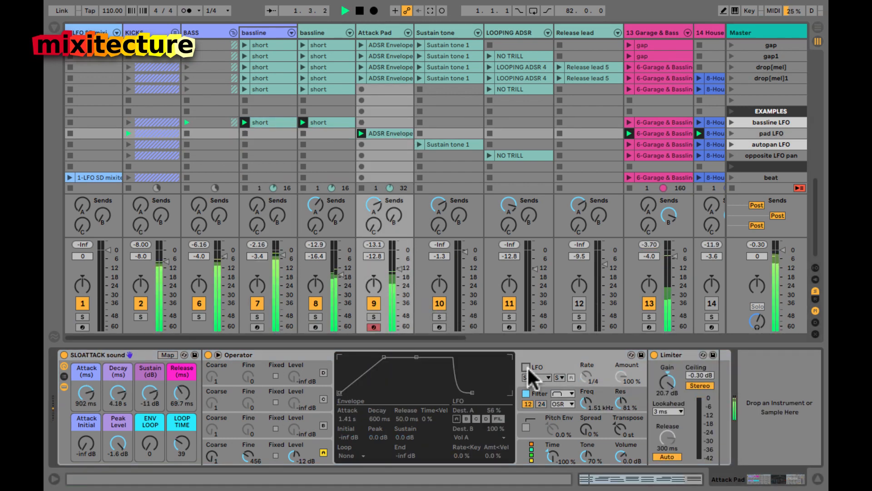
pyautogui.click(526, 367)
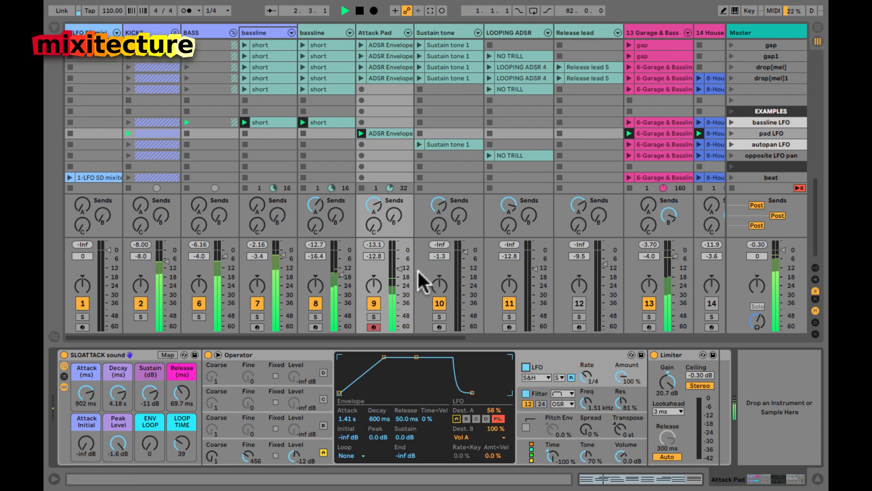
pyautogui.moveTo(398, 267); pyautogui.dragTo(397, 275)
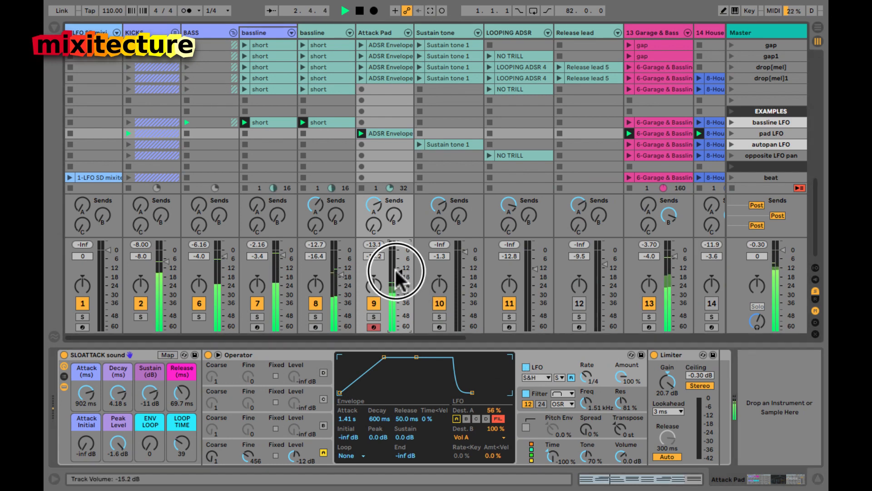
pyautogui.click(448, 141)
# Step: Launch Sustain tone 1, fold Operator and Glue Compressor, and bypass Auto Pan while soloed
pyautogui.click(418, 144)
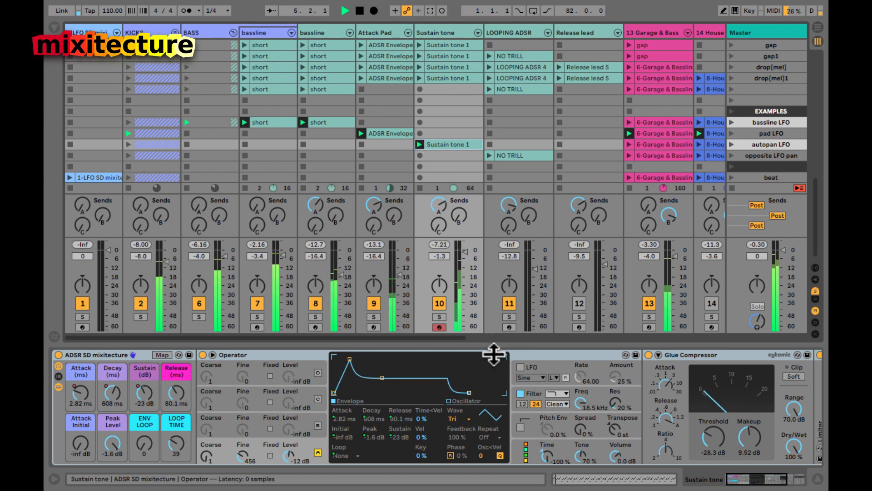
pyautogui.click(439, 316)
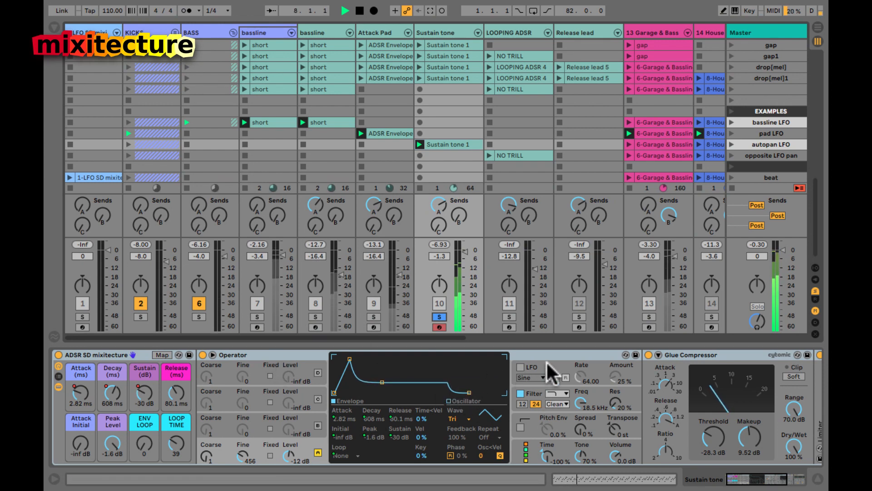
pyautogui.doubleClick(265, 354)
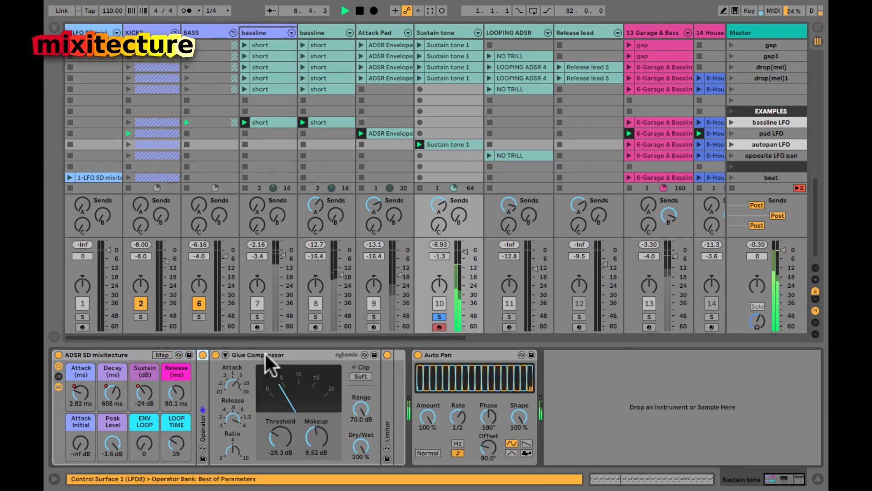
pyautogui.doubleClick(266, 353)
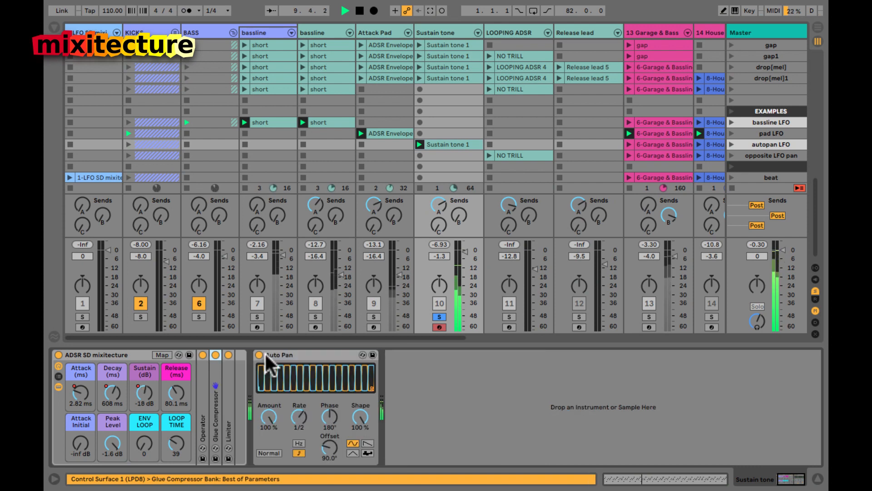
pyautogui.click(281, 353)
pyautogui.click(260, 354)
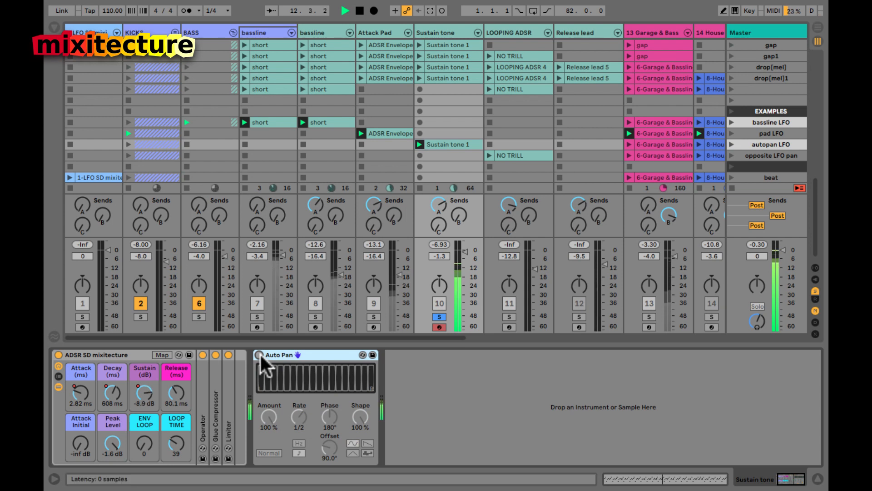
pyautogui.click(439, 317)
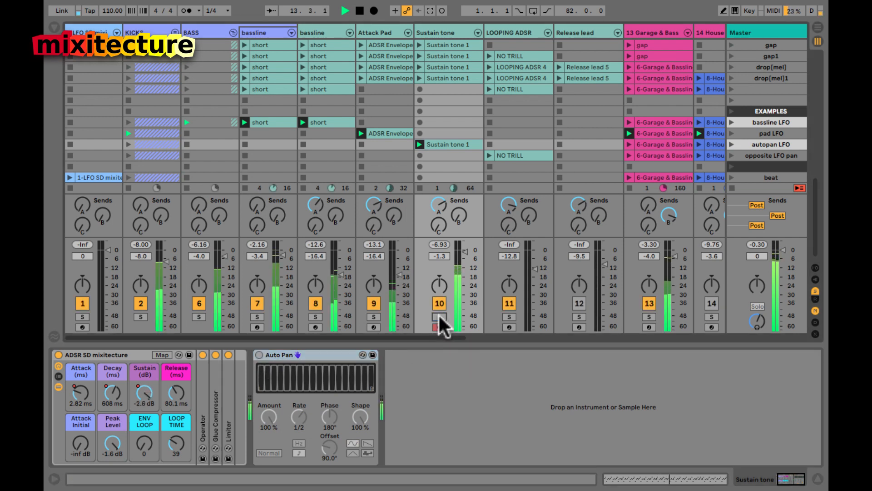
# Step: Lower the Sustain tone to -3.4 dB and pan the Attack Pad left, Sustain tone near centre
pyautogui.click(462, 255)
pyautogui.moveTo(438, 287); pyautogui.dragTo(440, 284)
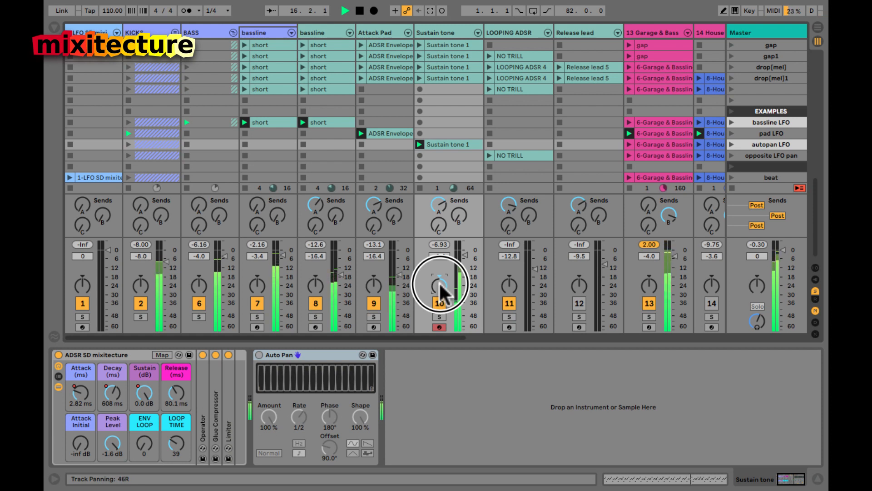
pyautogui.click(372, 286)
pyautogui.moveTo(372, 286); pyautogui.dragTo(371, 288)
pyautogui.moveTo(438, 287); pyautogui.dragTo(438, 287)
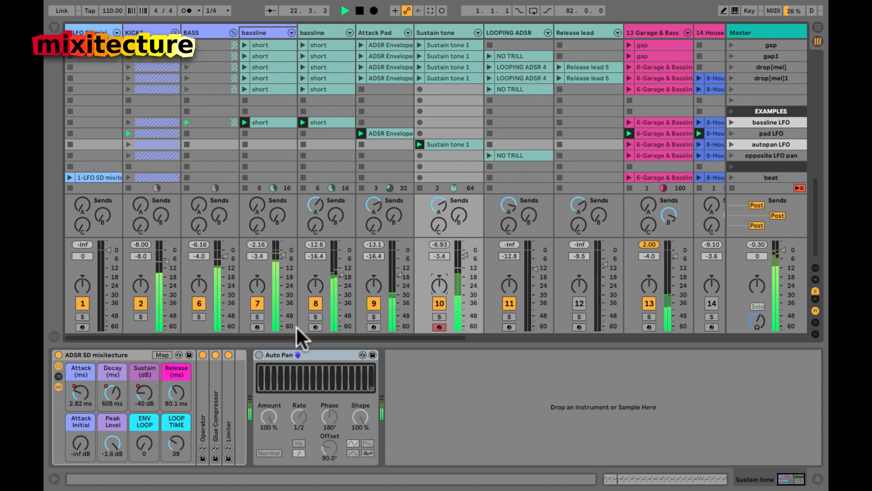
# Step: Re-enable Auto Pan on the soloed Sustain tone, try ramp and triangle, then settle on sine
pyautogui.click(258, 353)
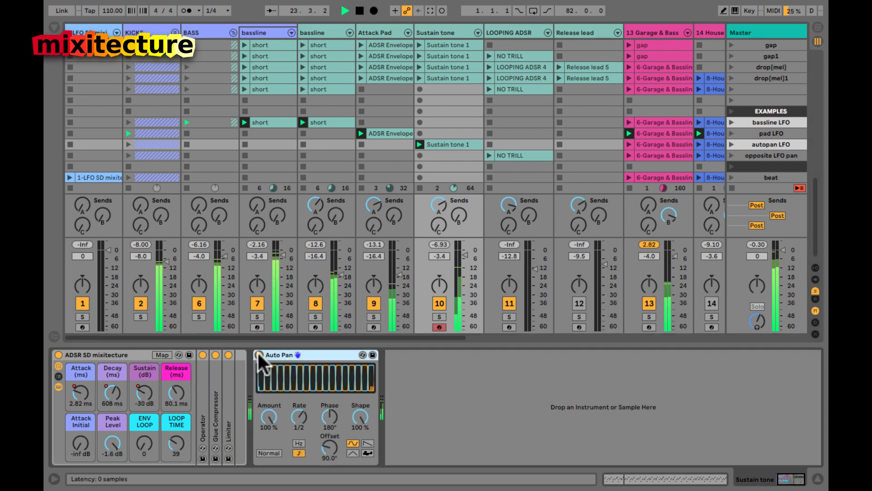
pyautogui.click(438, 316)
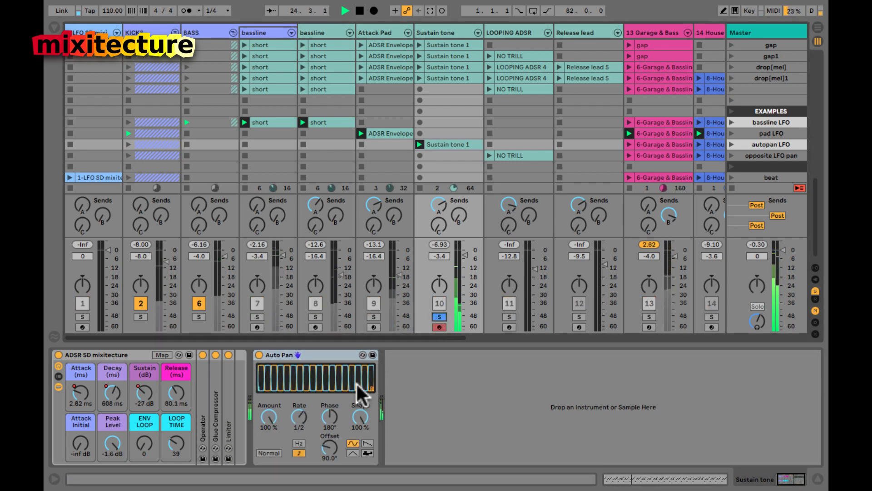
pyautogui.press('space')
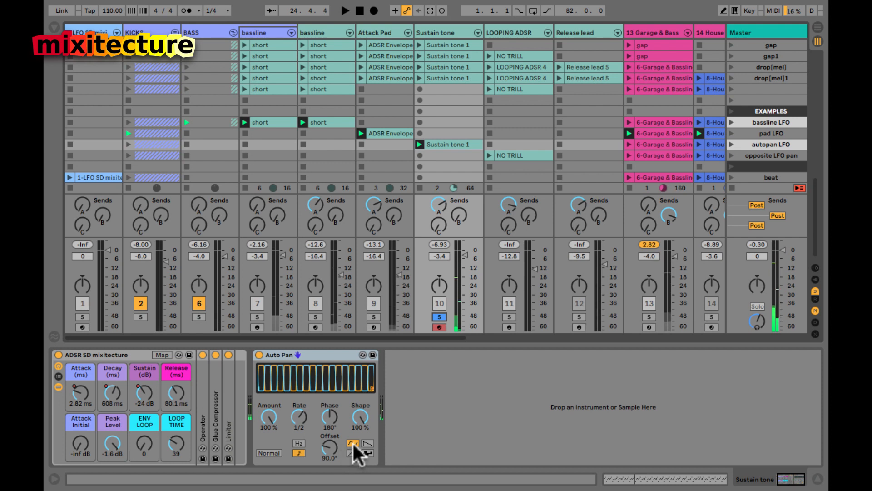
pyautogui.click(367, 443)
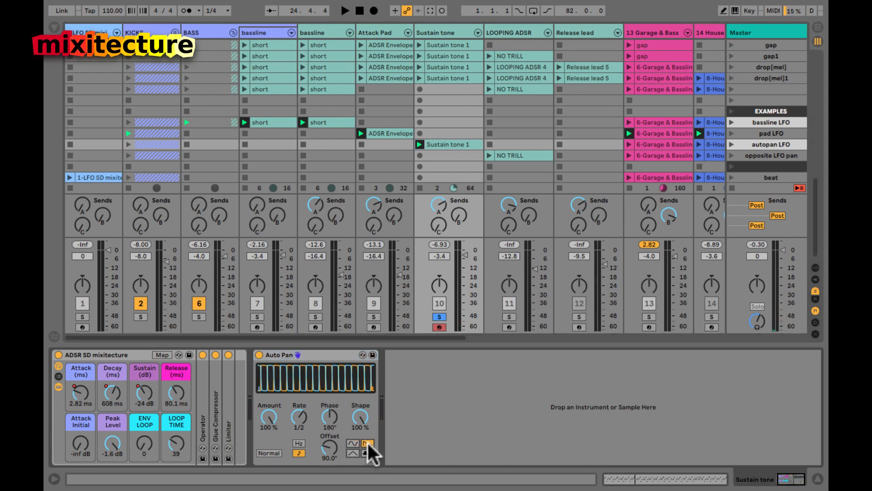
pyautogui.click(353, 449)
pyautogui.click(367, 442)
pyautogui.click(353, 442)
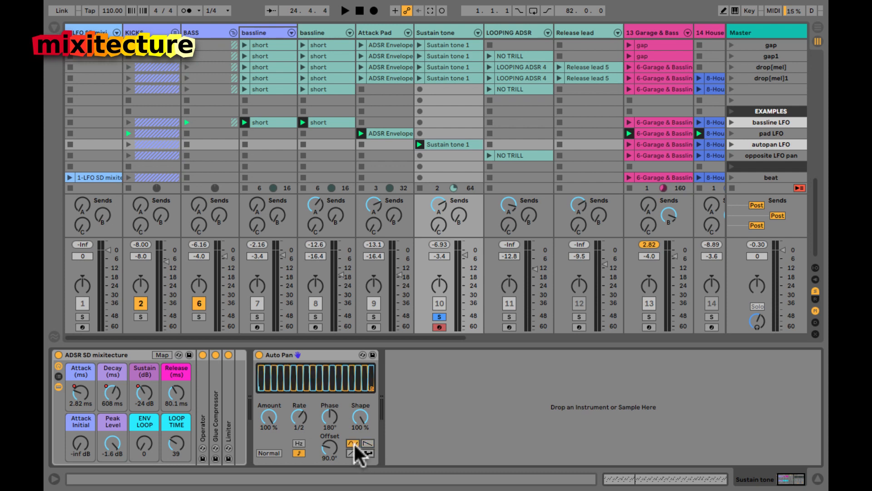
pyautogui.moveTo(268, 416); pyautogui.dragTo(268, 416)
pyautogui.press('space')
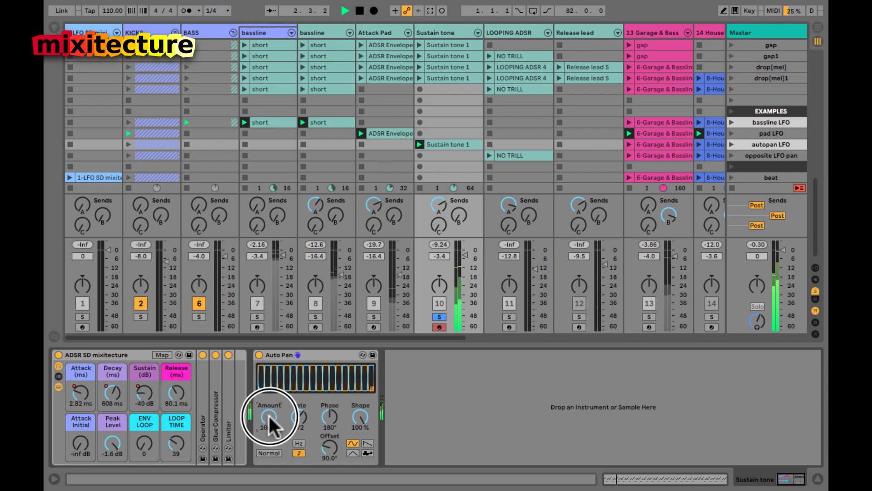
# Step: Try Auto Pan's Hz rate and back to synced 1/2, and Shape at 42% then 100%
pyautogui.click(299, 442)
pyautogui.click(299, 450)
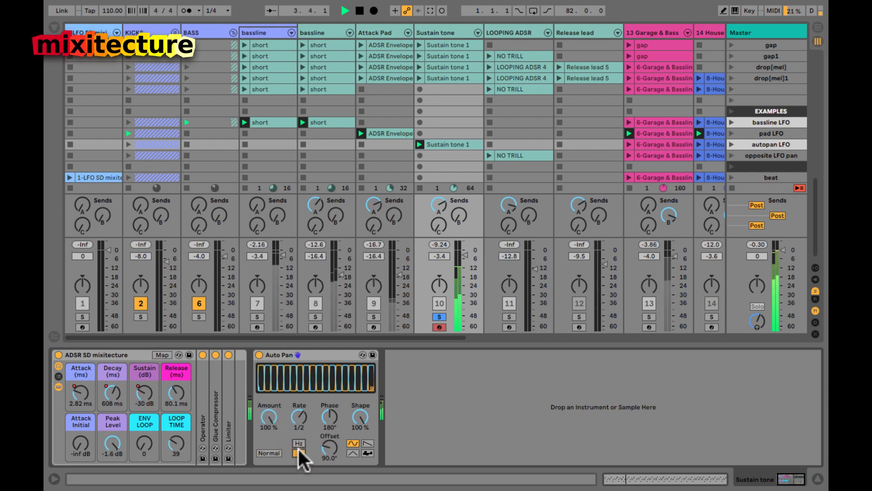
pyautogui.click(297, 417)
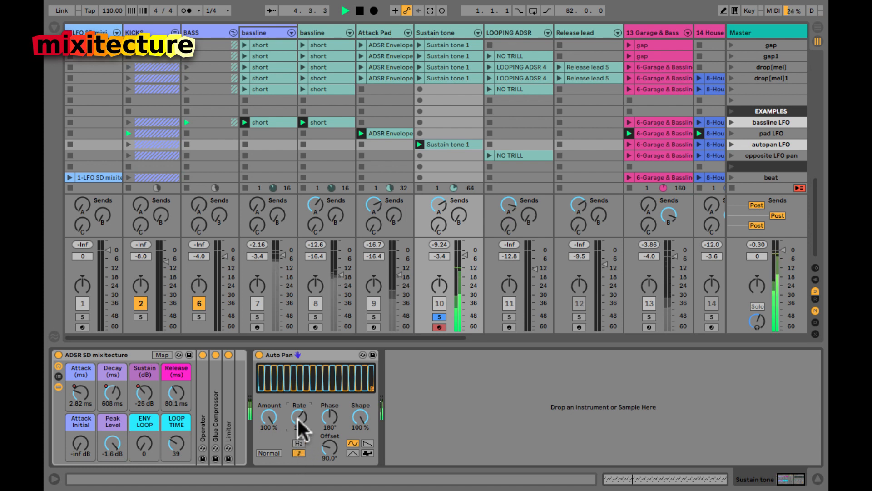
pyautogui.moveTo(360, 415); pyautogui.dragTo(361, 413)
pyautogui.click(361, 413)
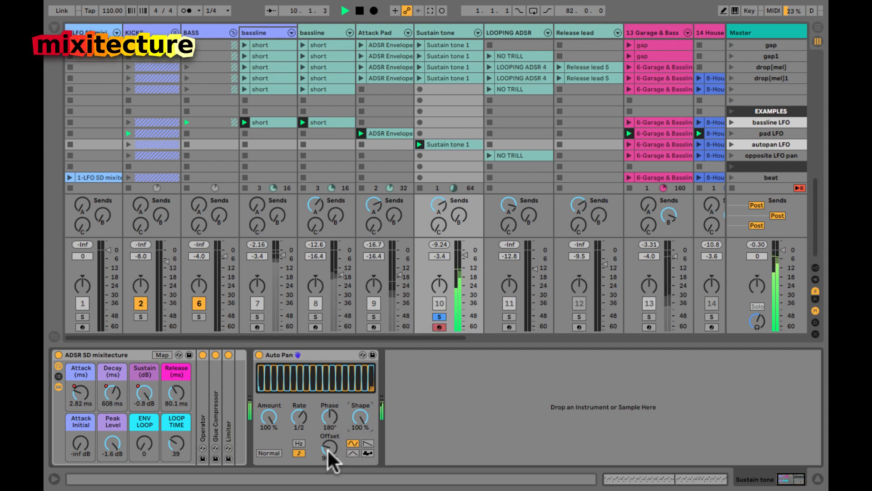
# Step: Try Auto Pan offset at 0°, restore 90° with undo, then re-solo and raise the offset
pyautogui.click(439, 316)
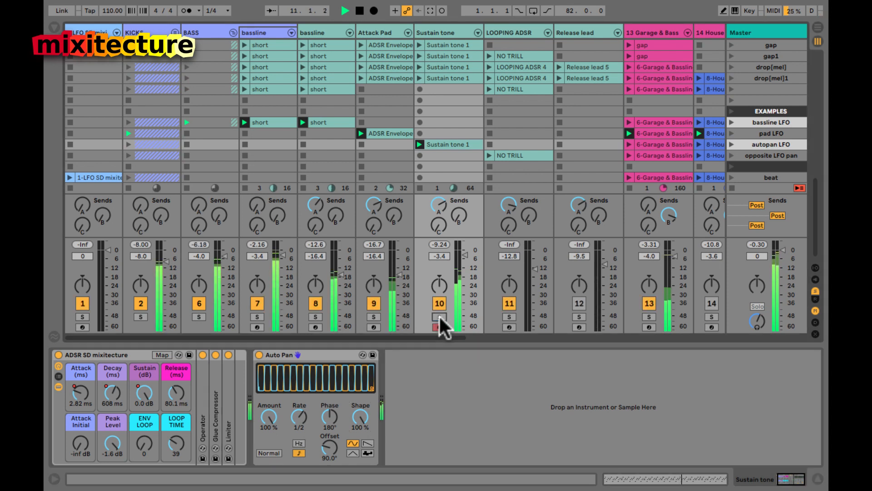
pyautogui.click(327, 447)
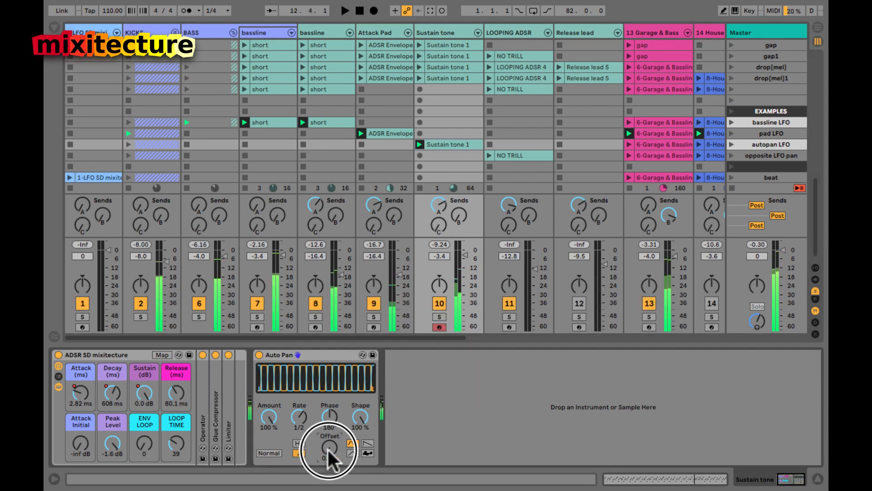
pyautogui.press('space')
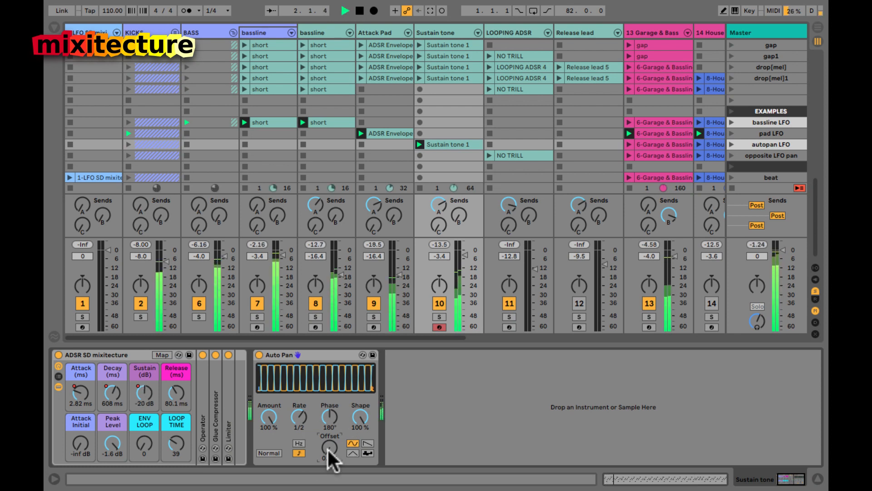
pyautogui.hotkey('ctrl', 'z')
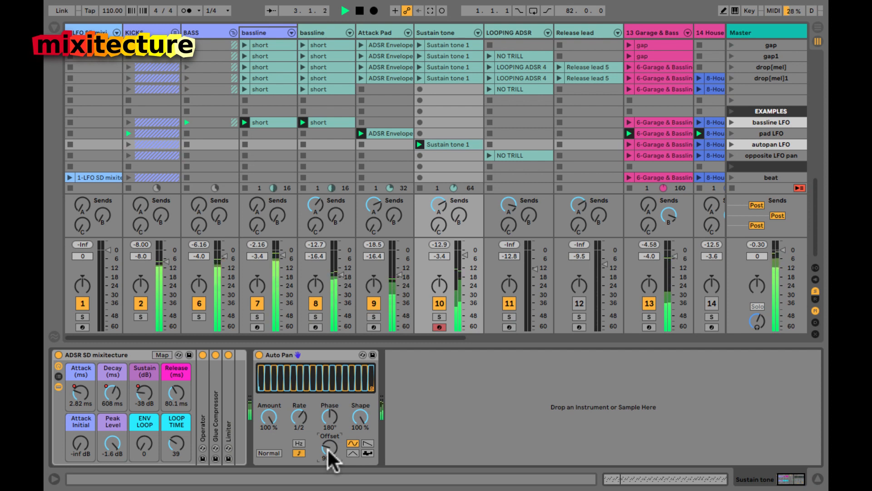
pyautogui.click(439, 316)
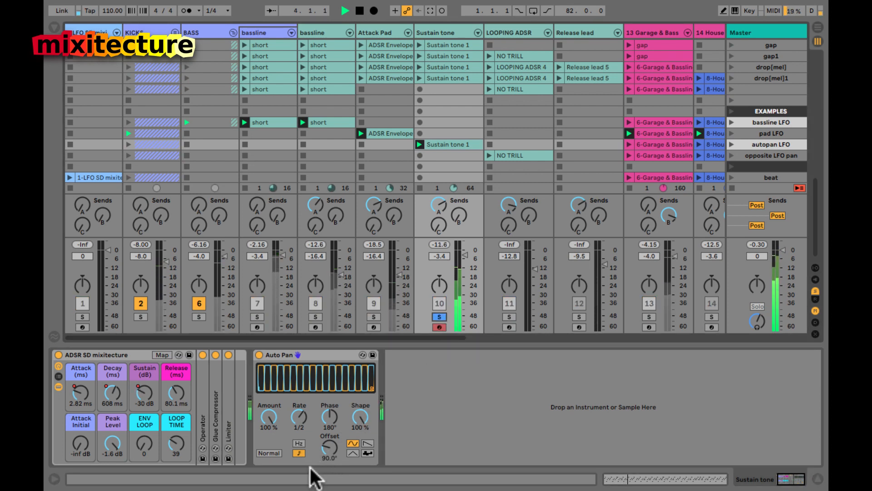
pyautogui.moveTo(329, 447); pyautogui.dragTo(329, 436)
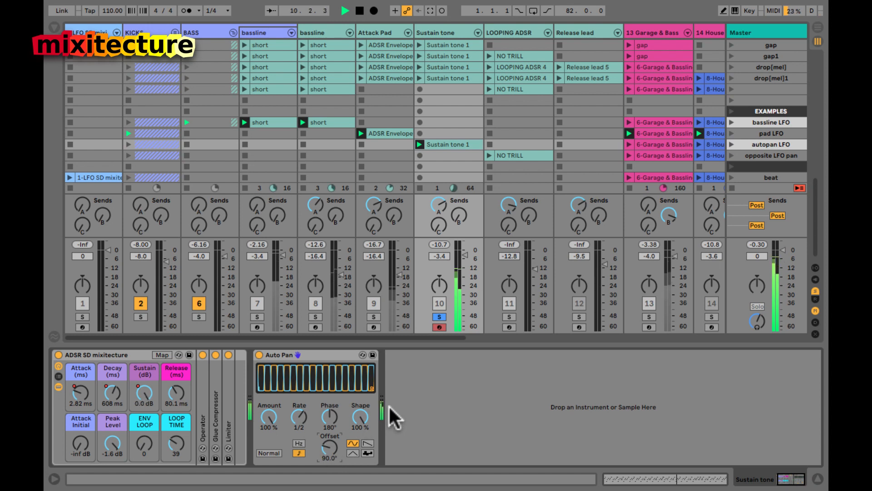
# Step: Unsolo the Sustain tone and view the BASS, bassline and Attack Pad device chains in turn
pyautogui.click(436, 314)
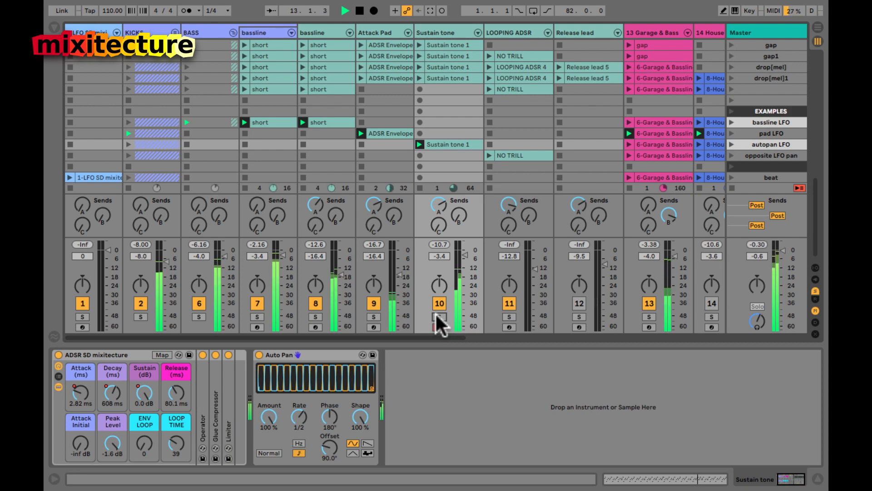
pyautogui.click(210, 29)
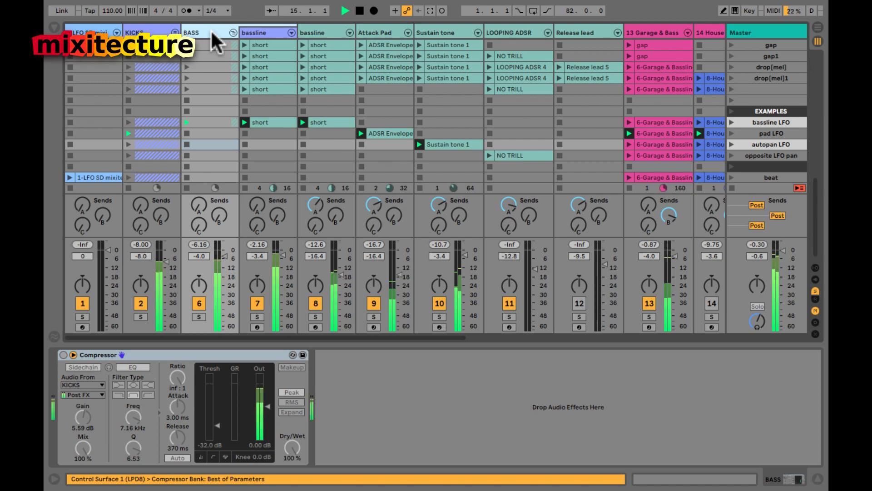
pyautogui.click(321, 31)
pyautogui.click(377, 32)
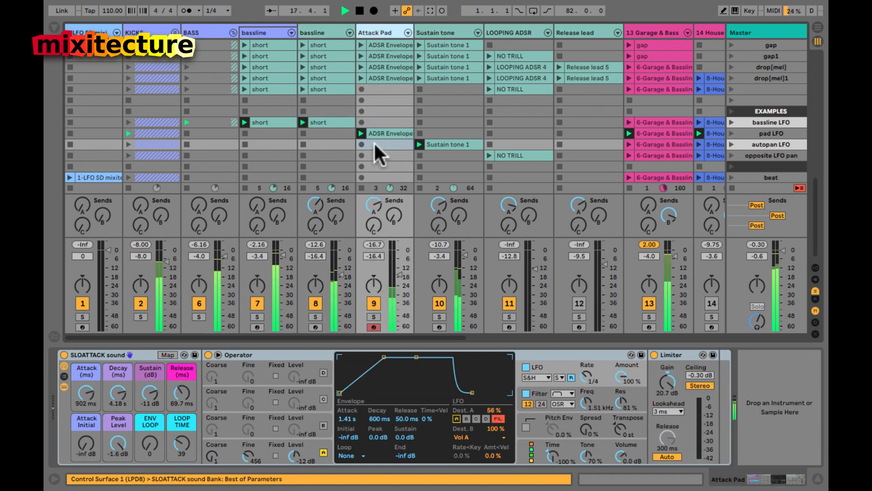
# Step: Toggle the Attack Pad's LFO and the Sustain tone's Auto Pan off and back on
pyautogui.click(526, 367)
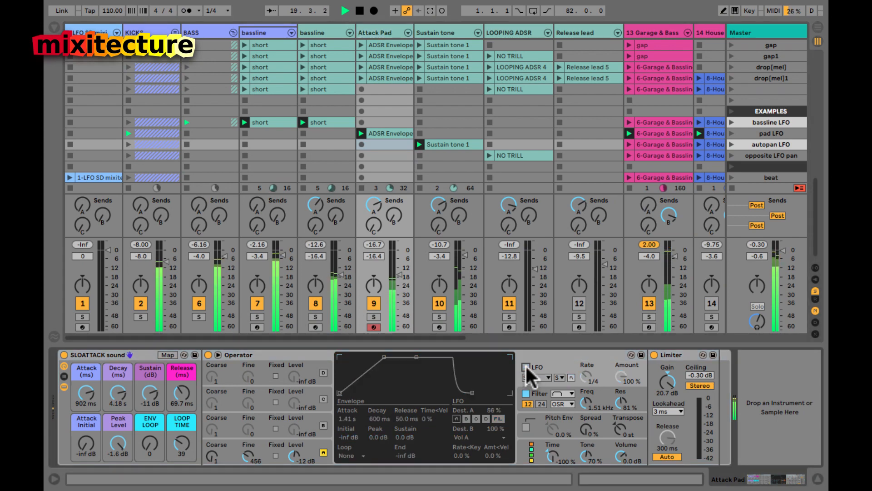
pyautogui.click(526, 367)
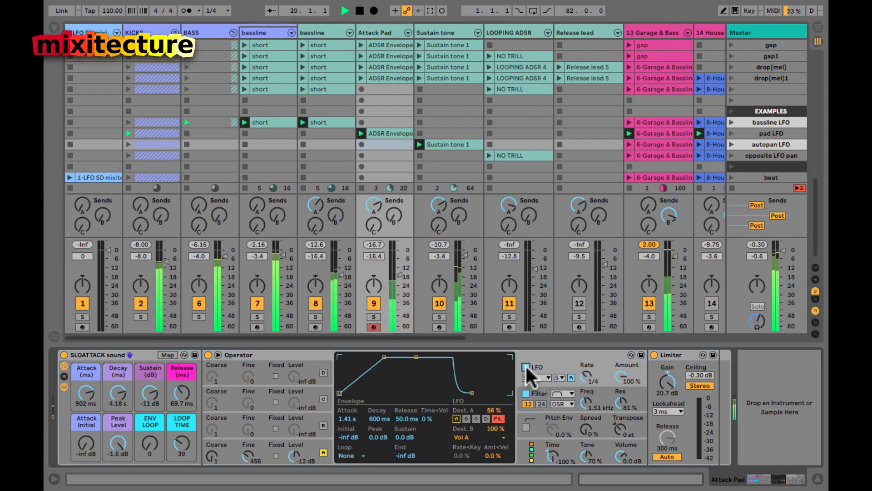
pyautogui.click(454, 111)
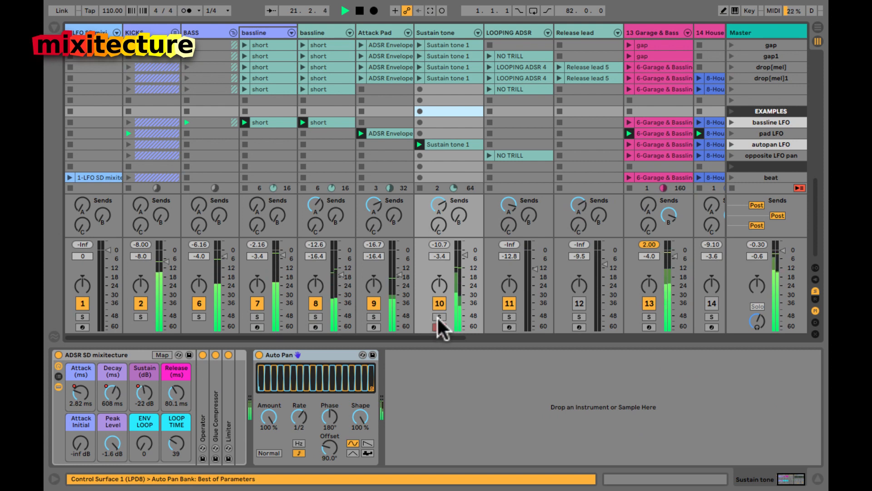
pyautogui.click(259, 354)
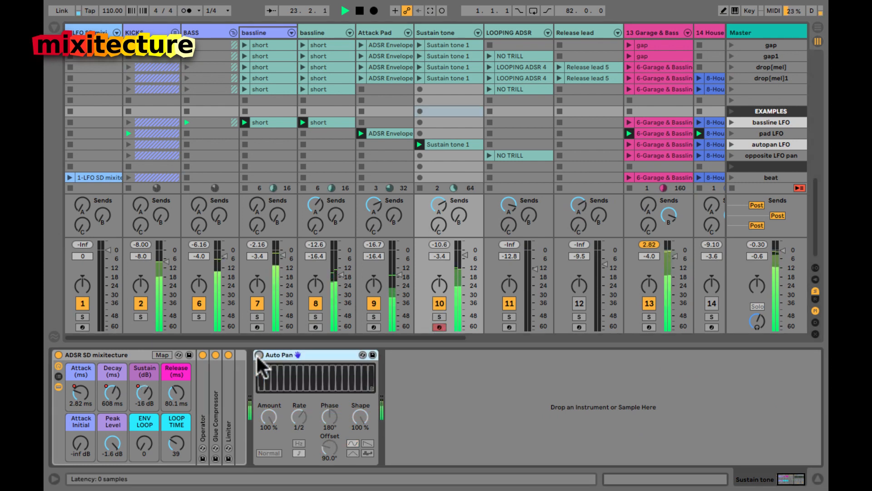
pyautogui.click(258, 354)
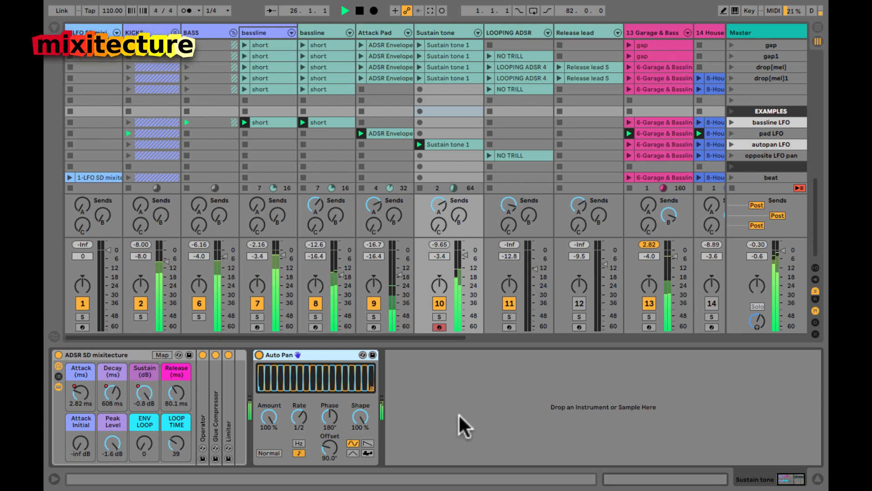
pyautogui.scroll(-1, 622, 154)
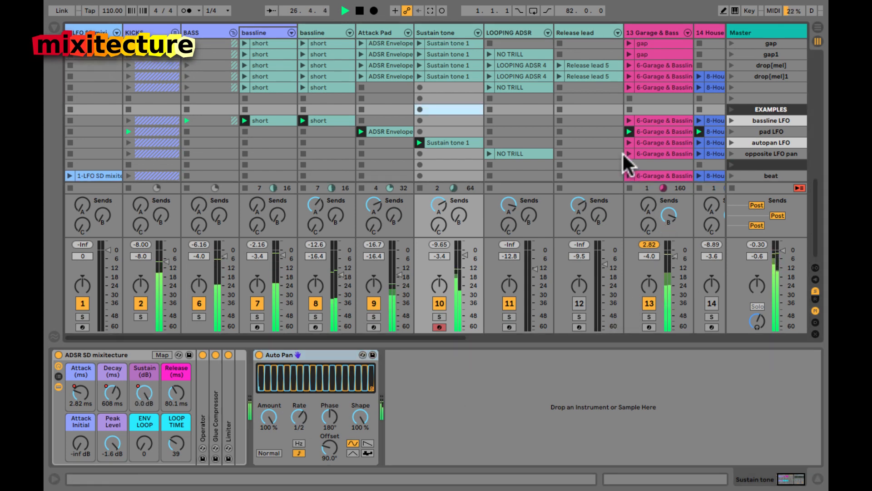
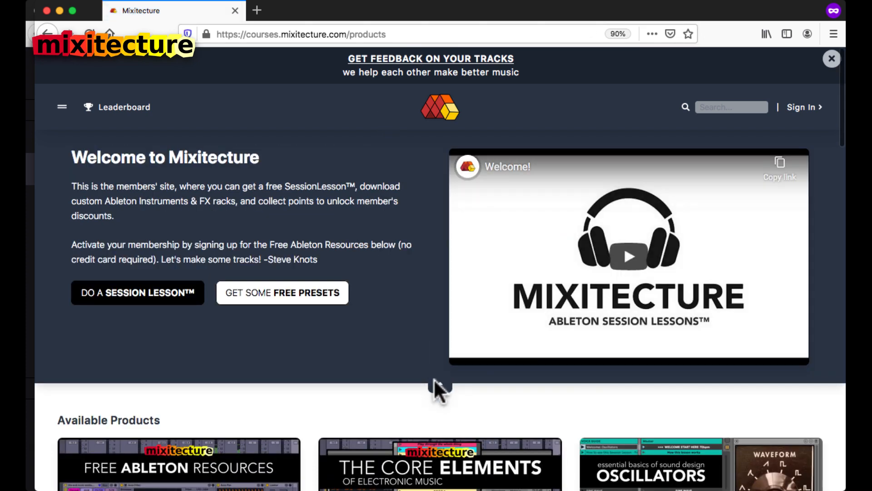
# Step: Scroll down the Mixitecture products page below the welcome video
pyautogui.scroll(-7, 433, 378)
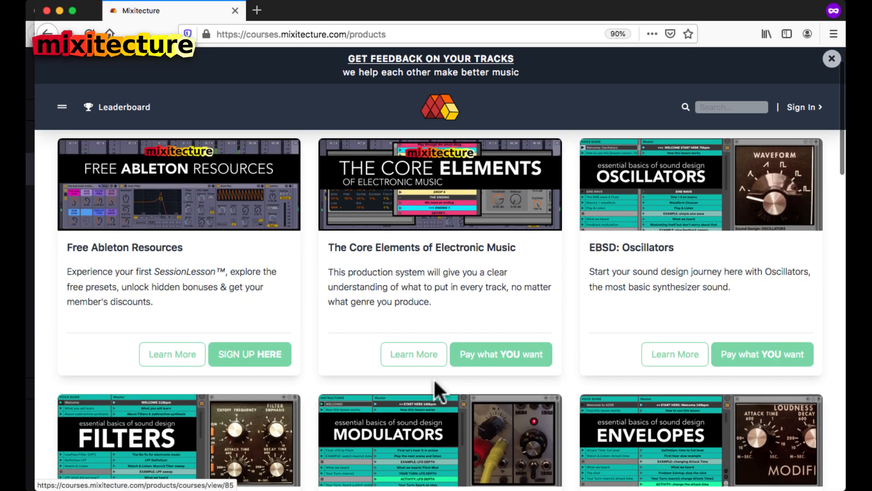
# Step: Open the EBSD: LFO Modulators course card from the products list, then return to Ableton Live
pyautogui.scroll(-1, 550, 218)
pyautogui.scroll(-5, 549, 222)
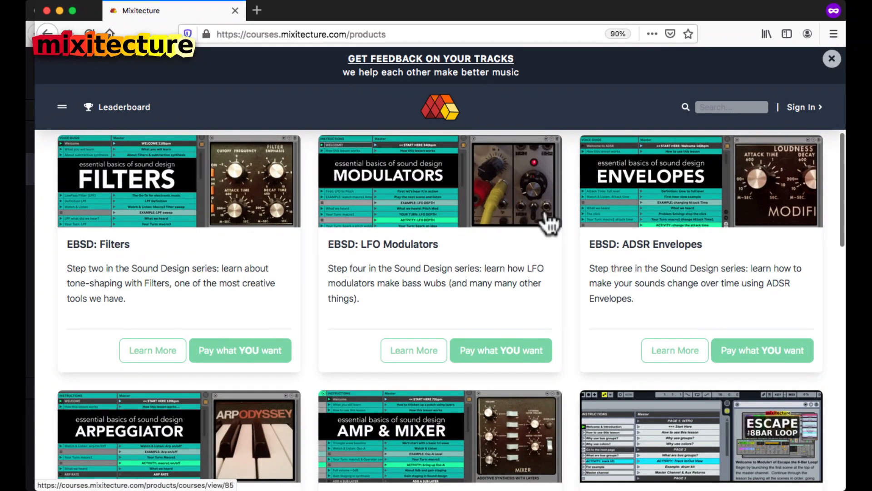
pyautogui.scroll(-1, 423, 229)
pyautogui.scroll(-1, 423, 229)
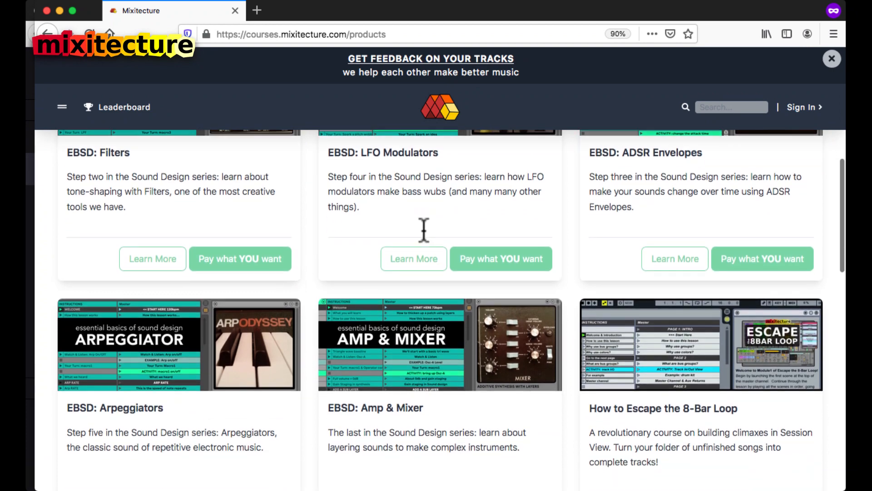
pyautogui.scroll(3, 426, 244)
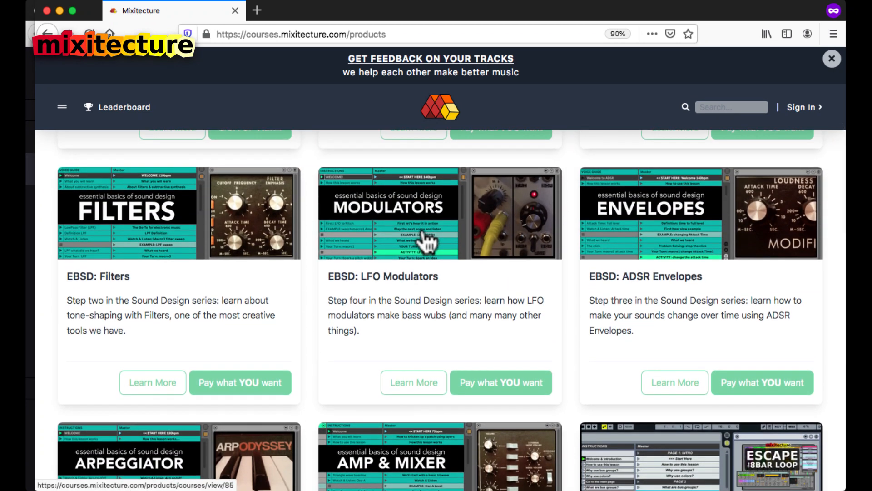
pyautogui.click(387, 213)
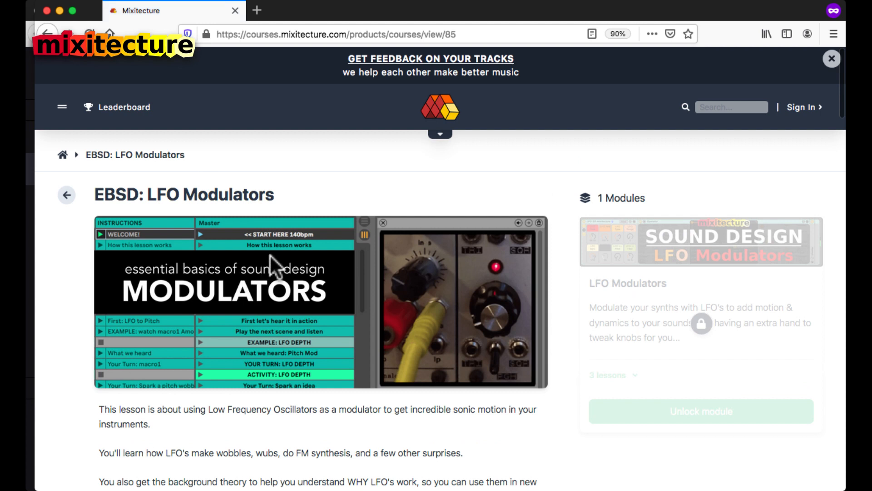
pyautogui.scroll(-1, 263, 334)
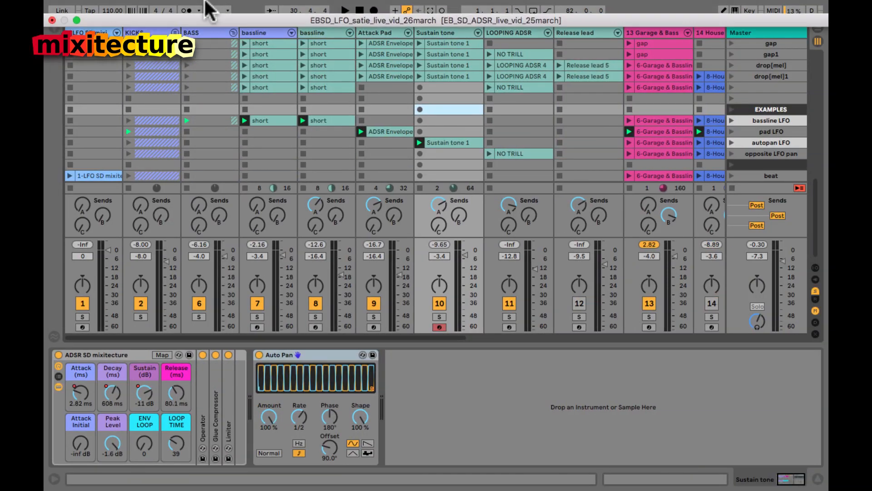
pyautogui.click(112, 6)
# Step: Open the recent set EB_SD_LFO.als, saving changes to the current set first
pyautogui.moveTo(173, 55)
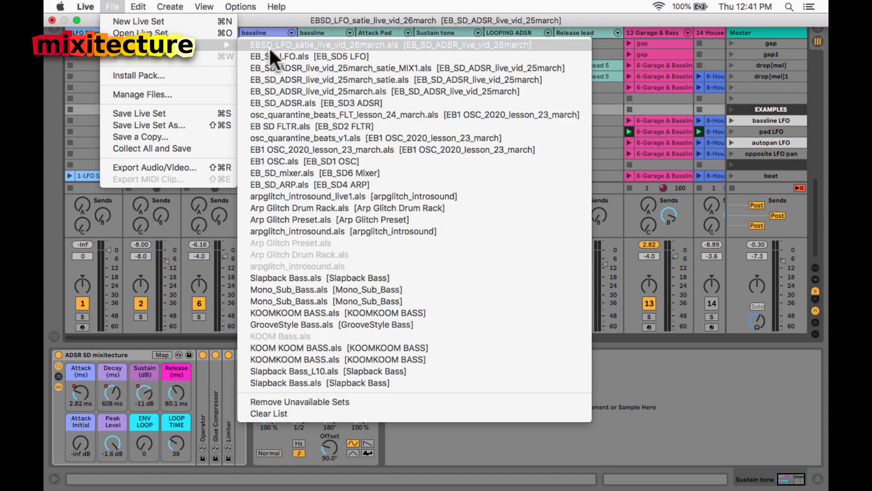
pyautogui.click(277, 58)
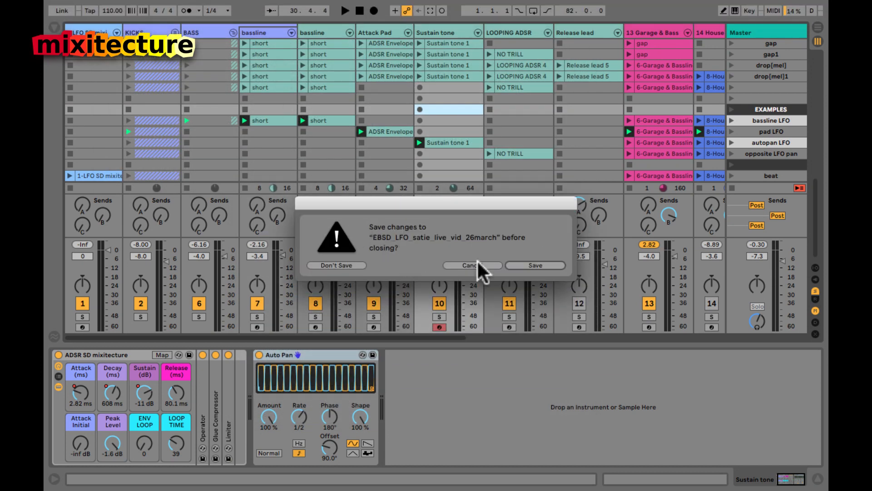
pyautogui.click(546, 264)
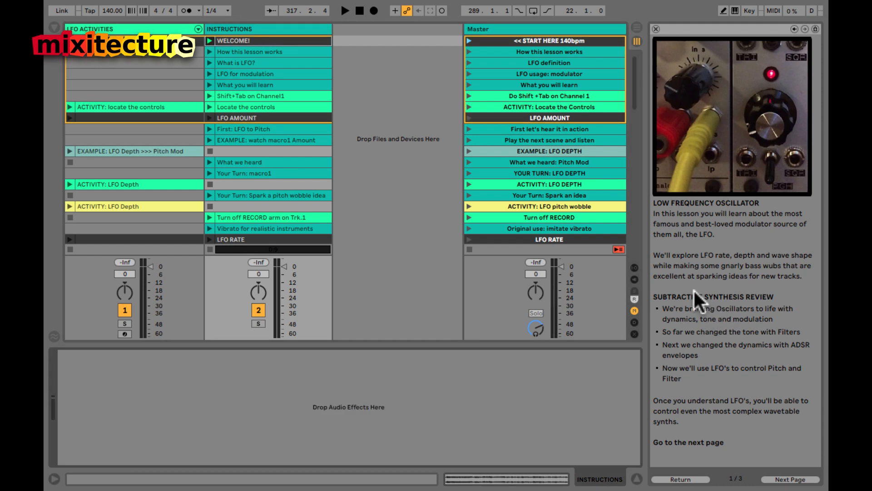
# Step: Launch the START HERE 140bpm scene and play the WELCOME and How this lesson works clips
pyautogui.click(495, 48)
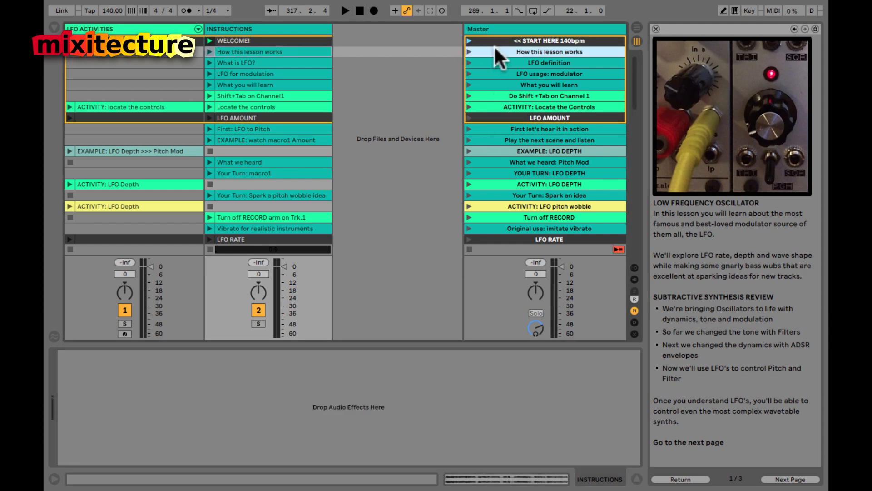
pyautogui.click(468, 41)
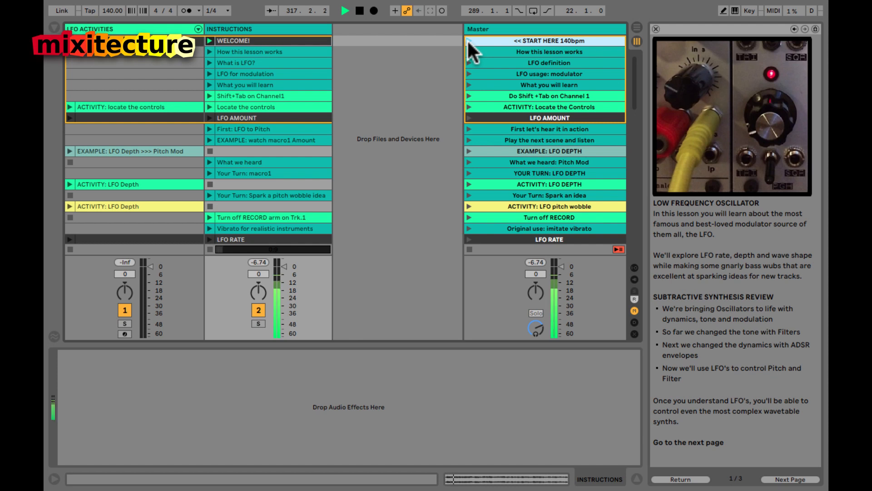
pyautogui.click(307, 38)
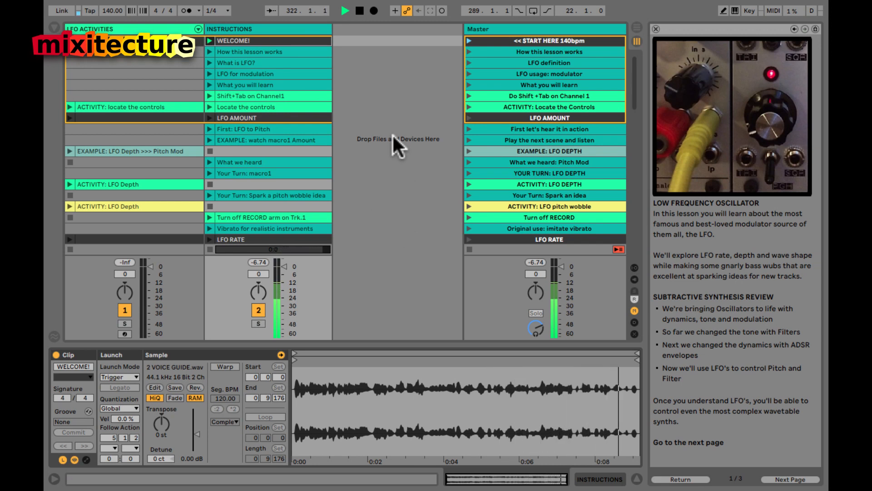
pyautogui.click(312, 46)
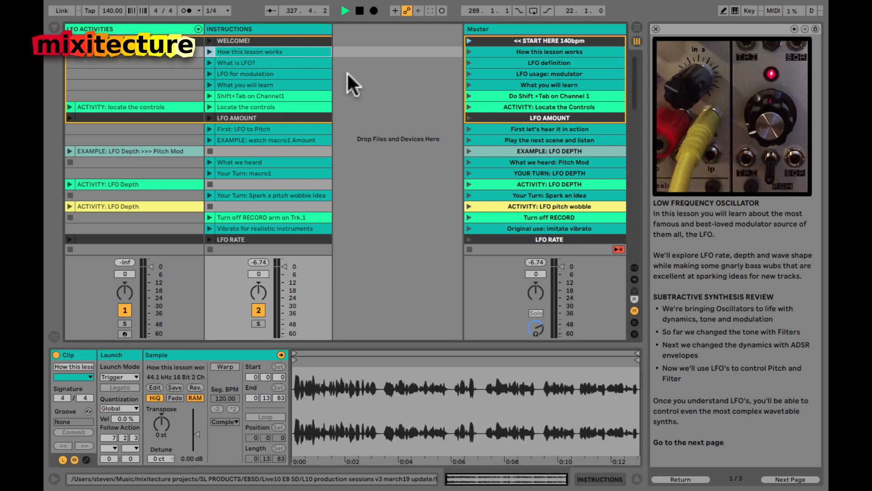
# Step: Play the Shift+Tab on Channel1 instruction clip and arm the LFO ACTIVITIES track
pyautogui.click(483, 95)
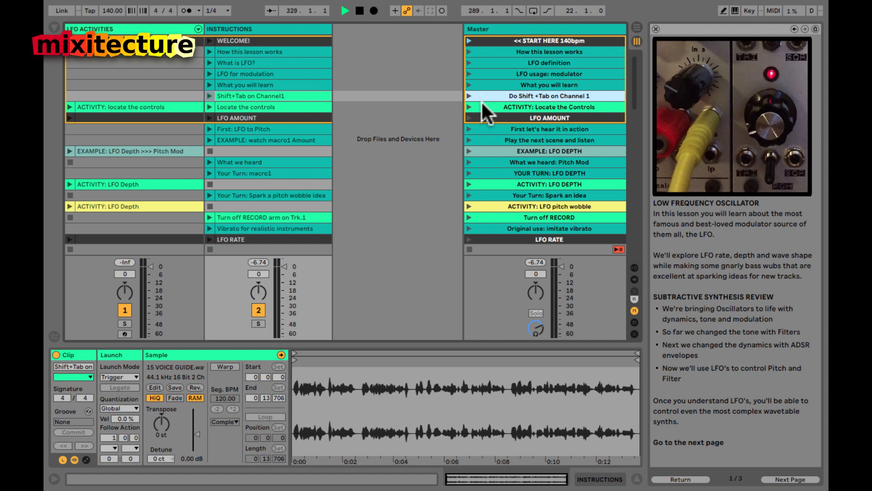
pyautogui.click(469, 96)
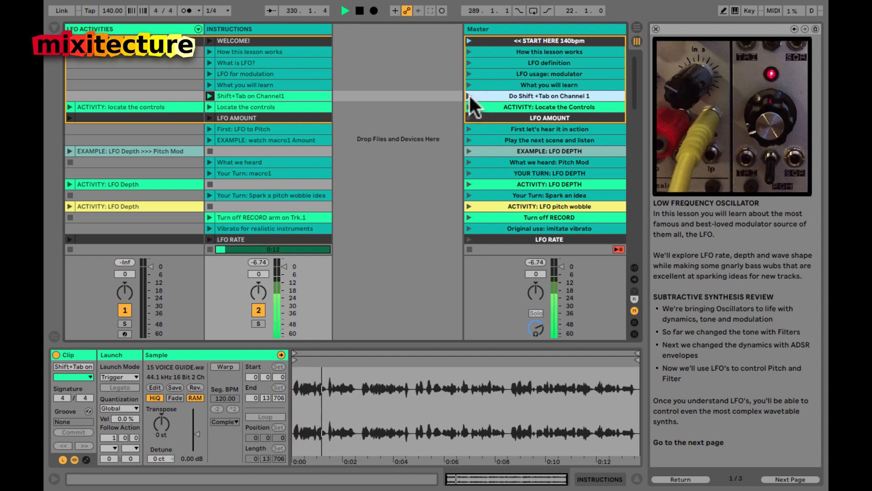
pyautogui.click(144, 29)
# Step: Show the LFO ACTIVITIES devices, stop playback, and raise the LFO Amount macro to 100%
pyautogui.hotkey('shift', 'Tab')
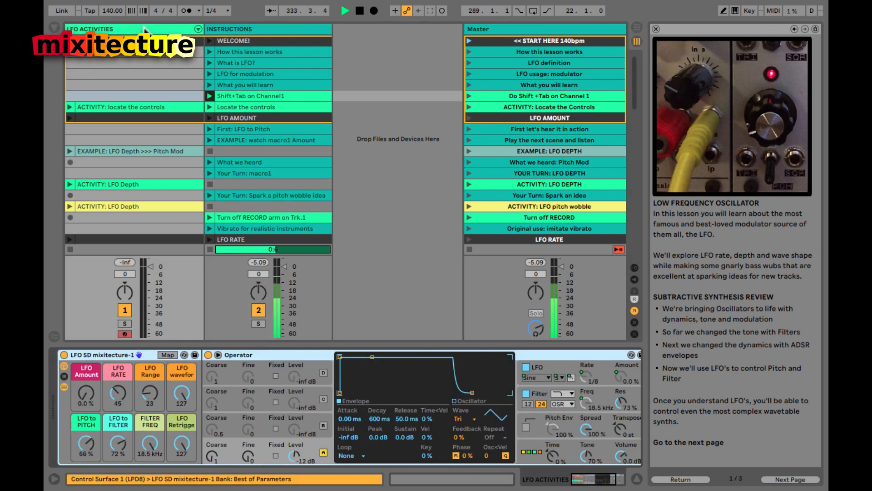
pyautogui.hotkey('shift', 'Tab')
pyautogui.hotkey('shift', 'Tab')
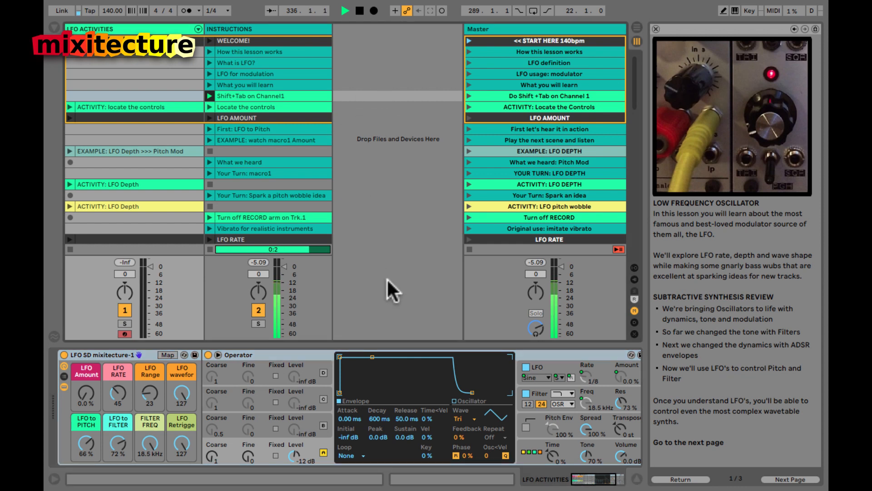
pyautogui.press('space')
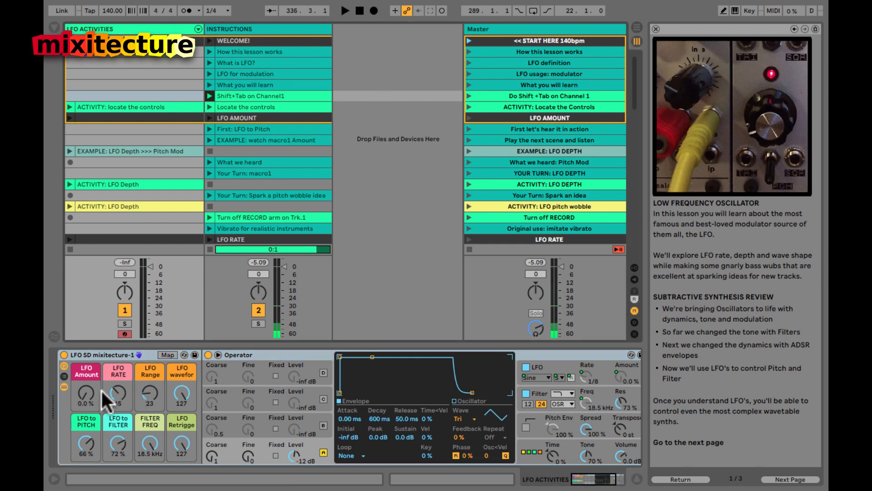
pyautogui.moveTo(83, 388)
pyautogui.mouseDown()
pyautogui.moveTo(84, 346)
pyautogui.moveTo(84, 388)
pyautogui.mouseUp()
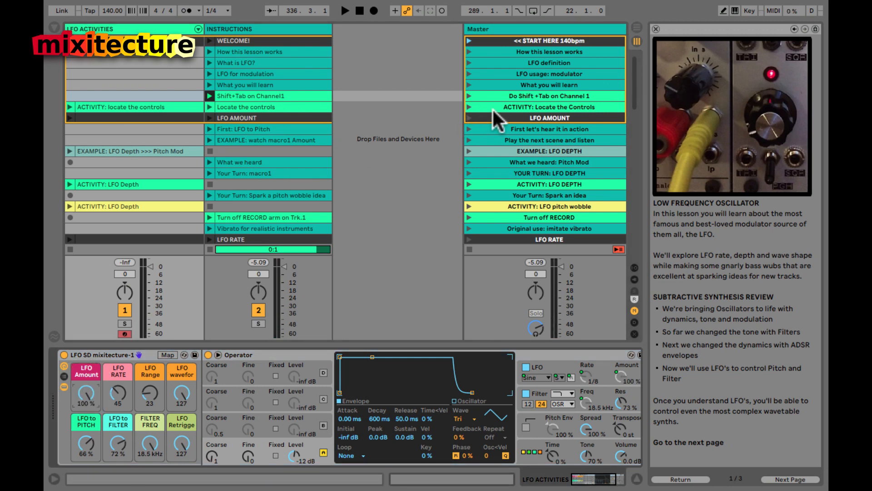
# Step: Hide device details and mixer, then play the EXAMPLE: LFO DEPTH scene and stop it
pyautogui.scroll(-5, 502, 84)
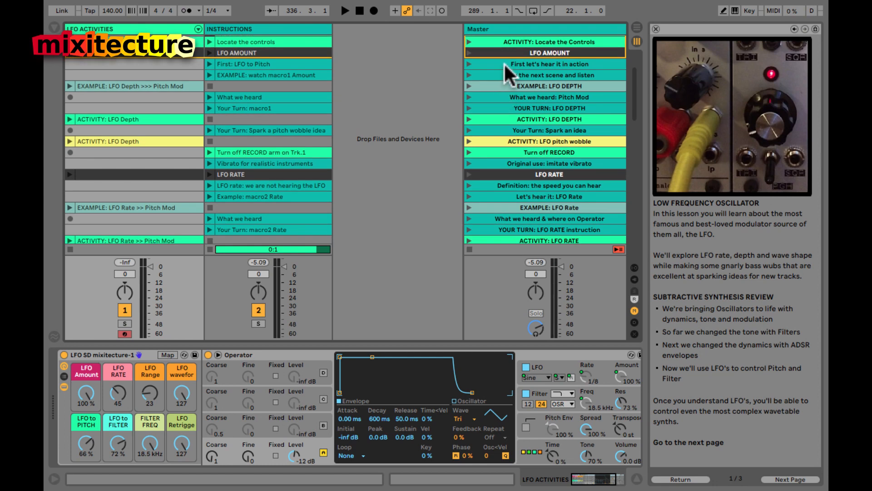
pyautogui.click(506, 65)
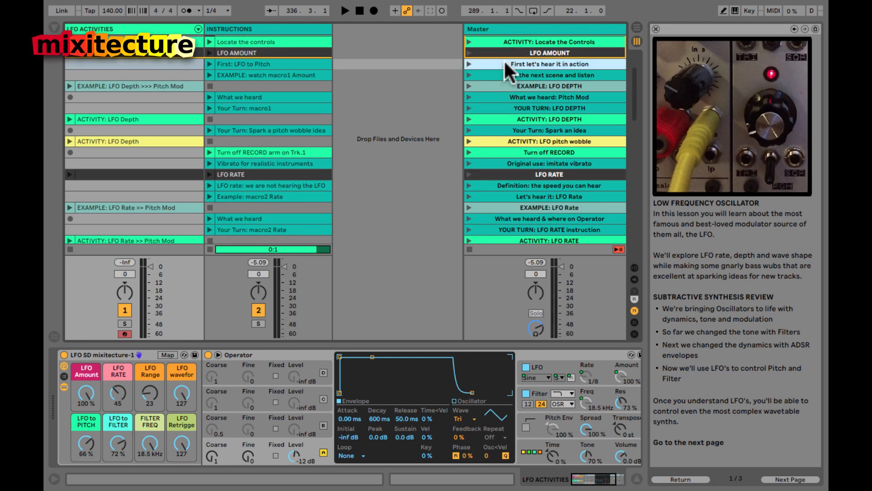
pyautogui.press('alt+super+l')
pyautogui.press('alt+super+m')
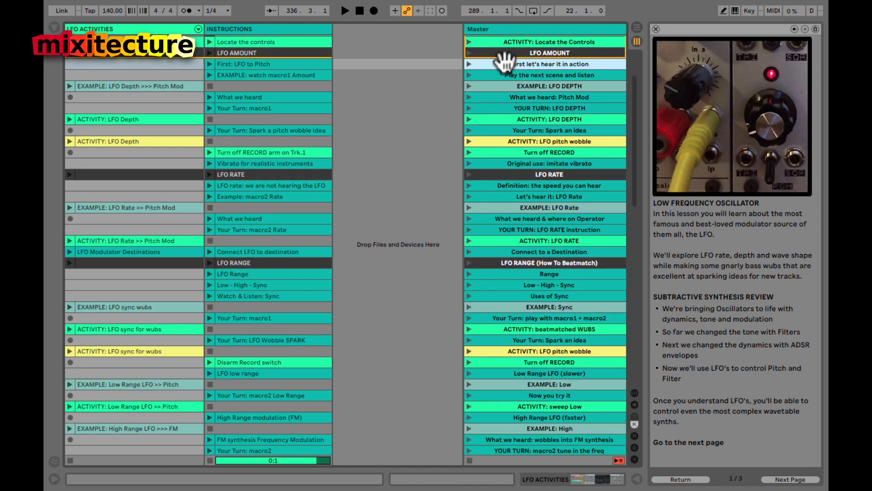
pyautogui.click(501, 83)
pyautogui.click(468, 75)
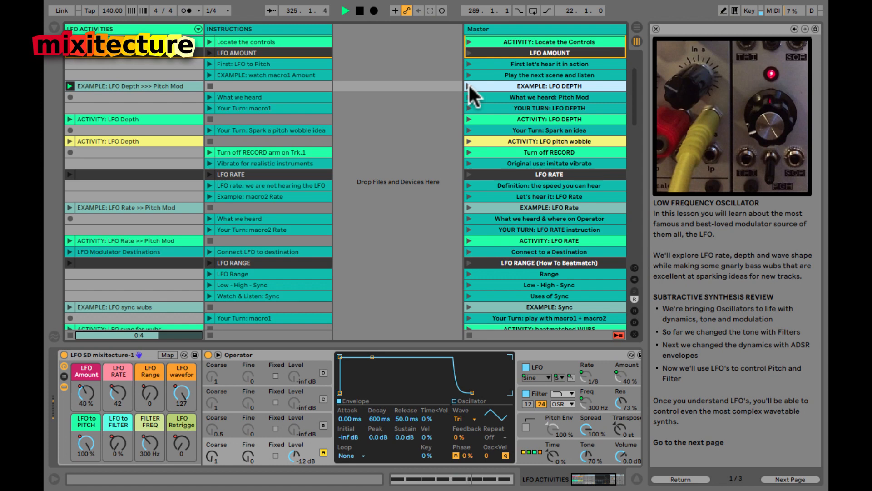
pyautogui.press('space')
# Step: Launch YOUR TURN and ACTIVITY: LFO DEPTH, sweeping LFO Amount up from 0%, then stop
pyautogui.click(496, 108)
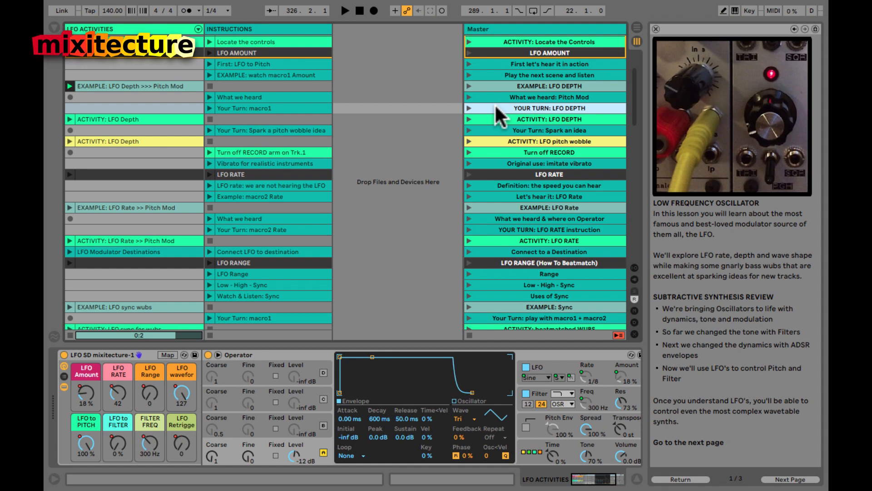
pyautogui.click(469, 108)
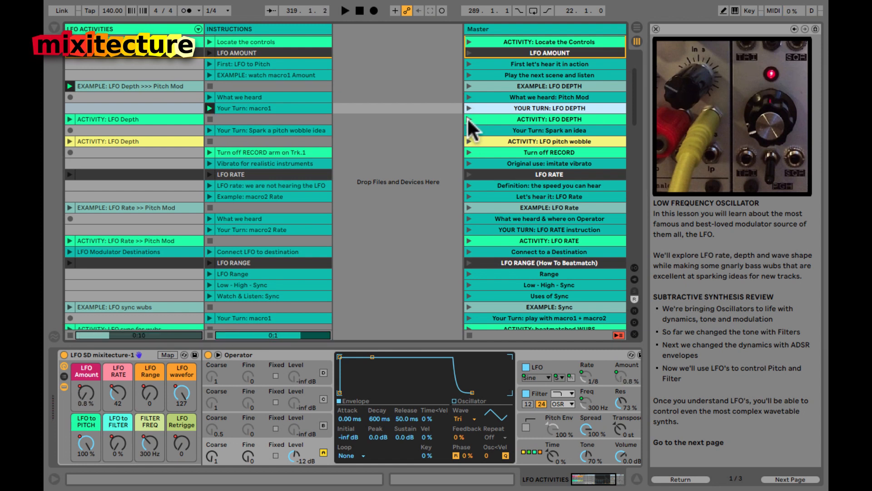
pyautogui.click(468, 118)
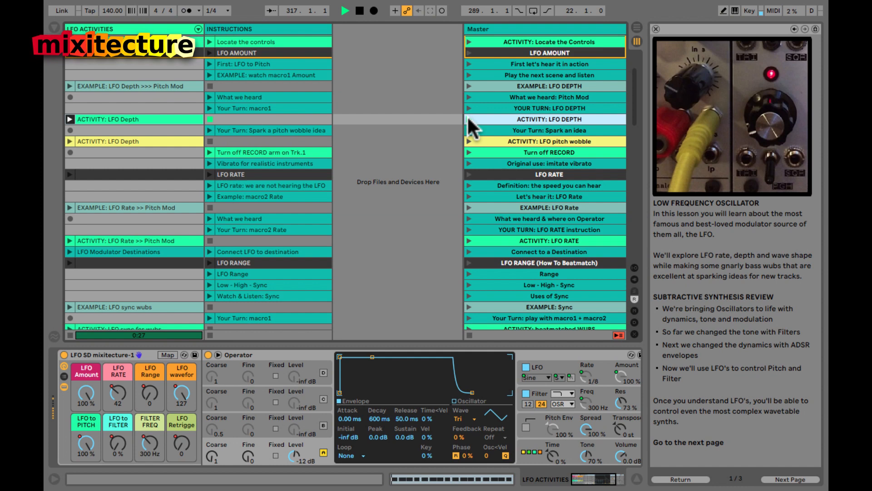
pyautogui.click(84, 394)
pyautogui.moveTo(85, 394); pyautogui.dragTo(85, 396)
pyautogui.press('space')
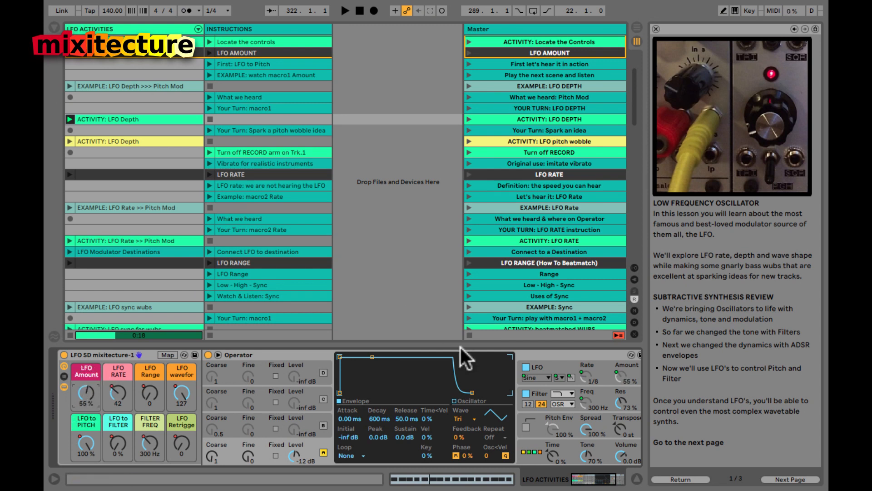
# Step: Move on to the Original use: imitate vibrato and Range lesson scenes
pyautogui.click(500, 162)
pyautogui.scroll(-4, 509, 165)
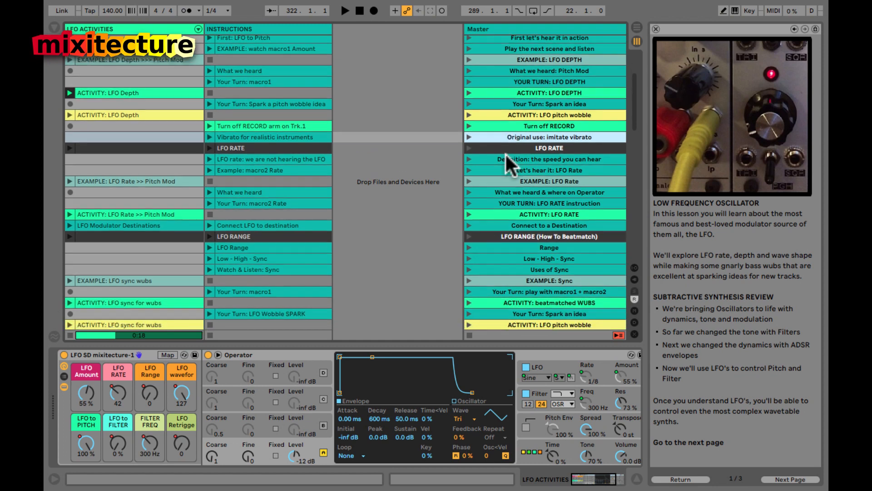
pyautogui.scroll(-4, 508, 104)
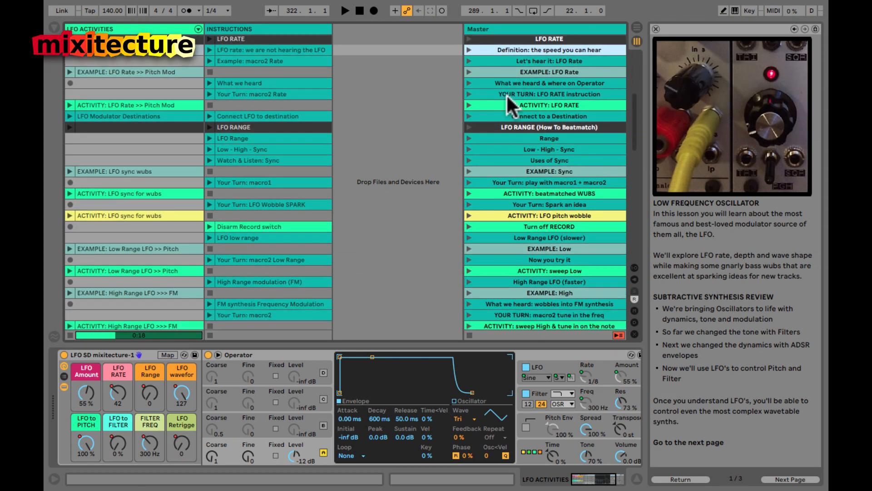
pyautogui.click(507, 104)
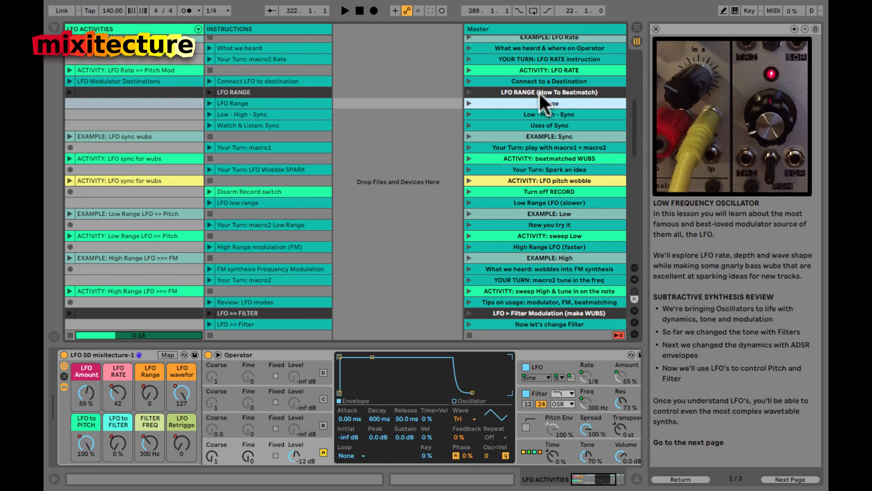
# Step: Select the ACTIVITY: LFO pitch wobble scene and launch the EXAMPLE: Low scene
pyautogui.scroll(-4, 539, 91)
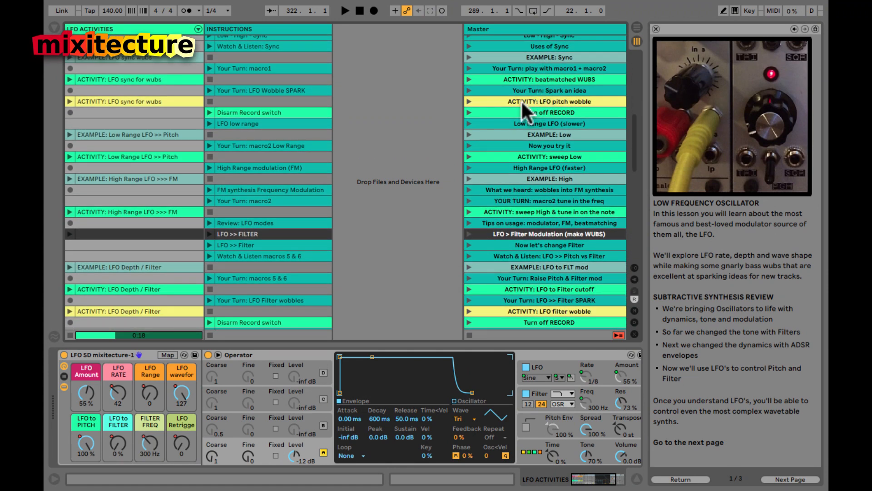
pyautogui.click(522, 101)
pyautogui.scroll(3, 507, 124)
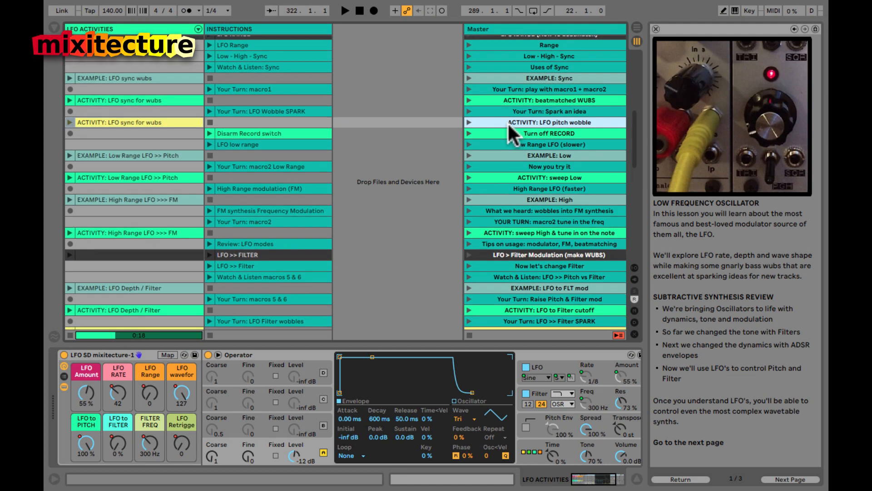
pyautogui.scroll(-2, 507, 122)
pyautogui.click(469, 141)
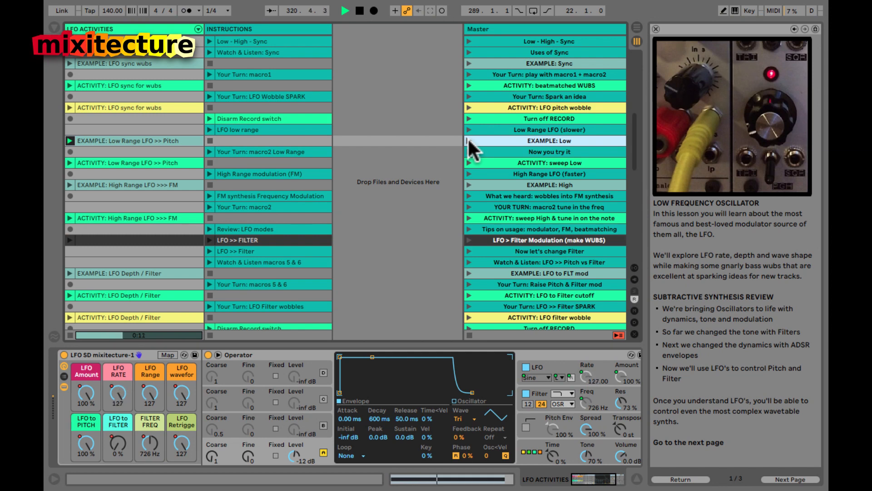
# Step: Step through the Filter, shape of the sound, and ACTIVITY: LFO filter wobble scenes
pyautogui.scroll(-5, 494, 141)
pyautogui.click(498, 134)
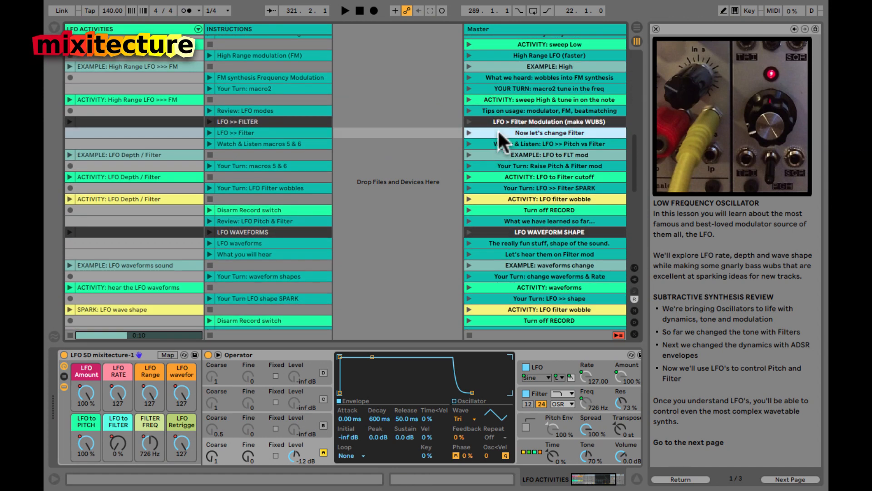
pyautogui.scroll(-3, 498, 136)
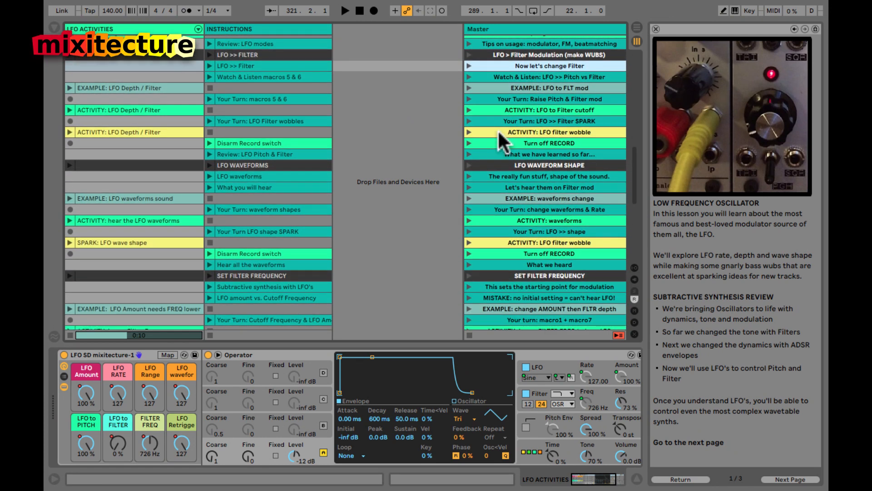
pyautogui.click(502, 176)
pyautogui.scroll(-3, 502, 176)
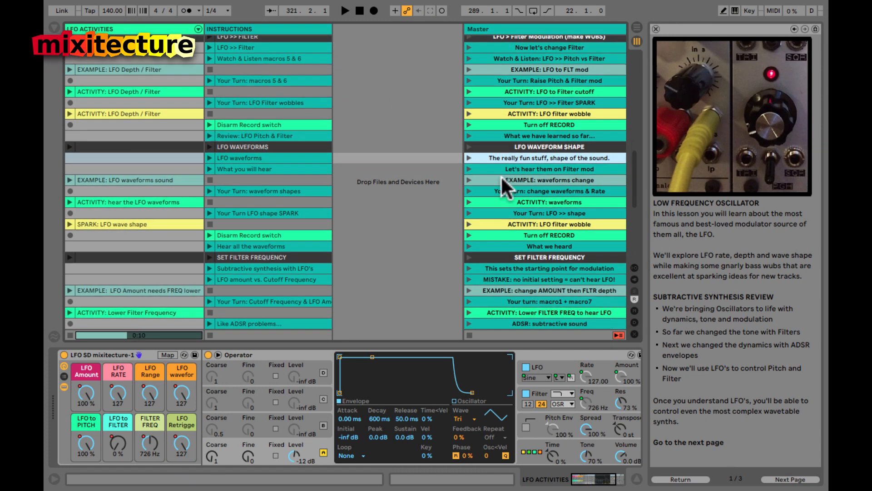
pyautogui.scroll(-1, 501, 175)
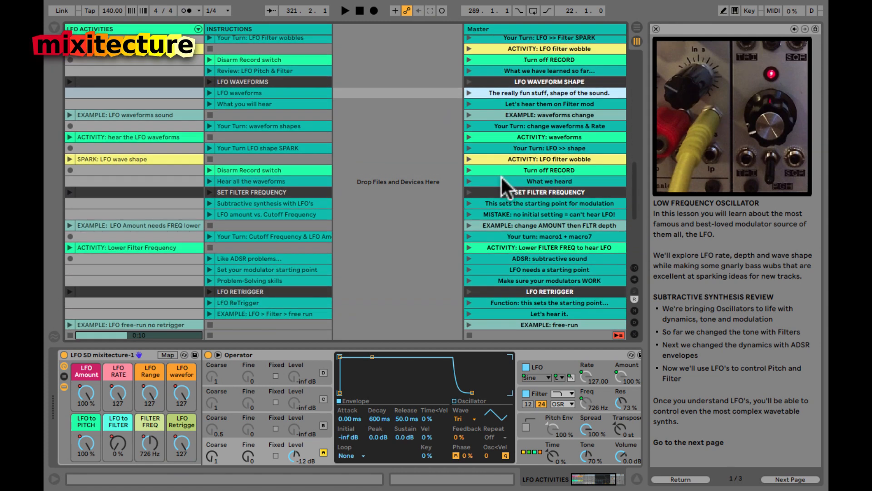
pyautogui.scroll(-2, 513, 155)
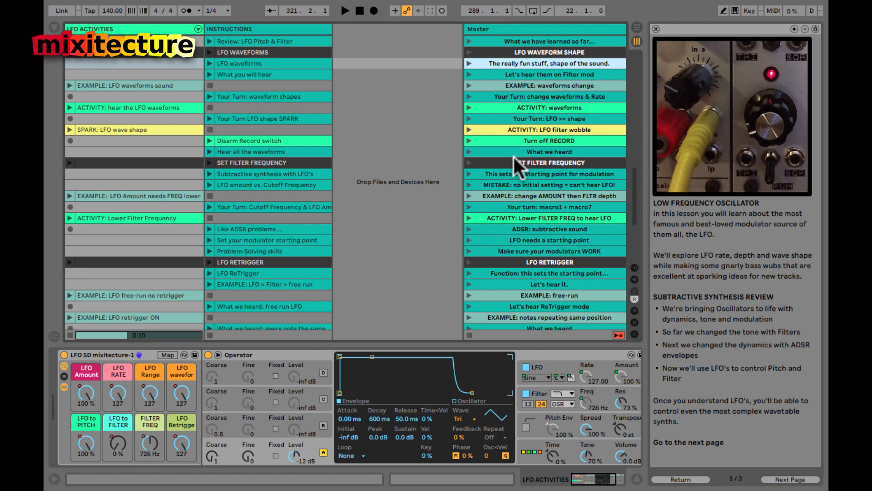
pyautogui.click(514, 130)
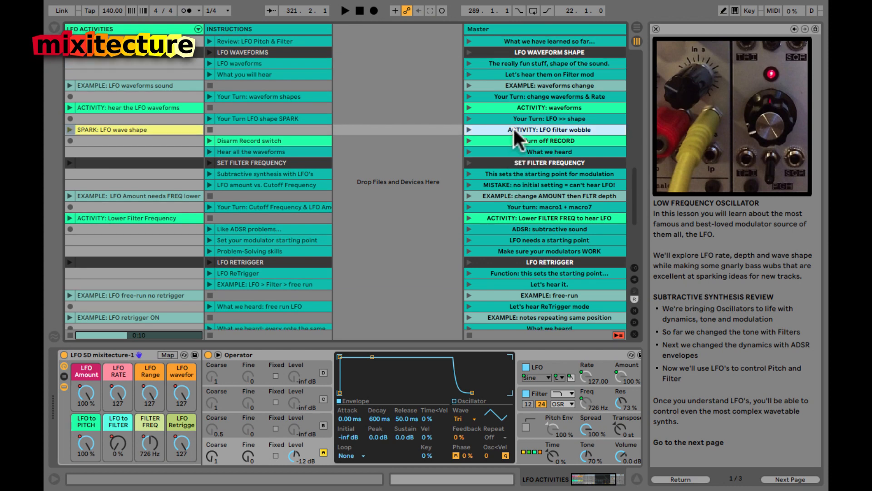
# Step: Open the SPARK: LFO wave shape clip, show the LFO SD rack and Operator, select an empty 2 Audio slot
pyautogui.click(149, 128)
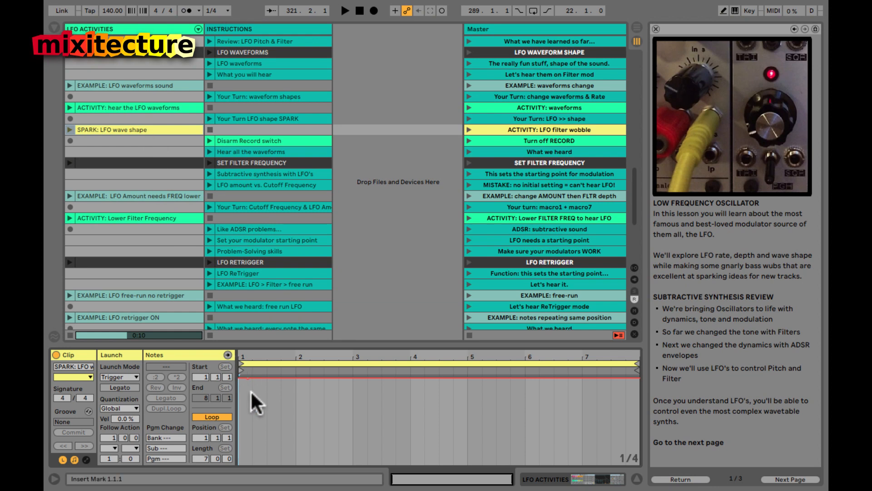
pyautogui.click(159, 170)
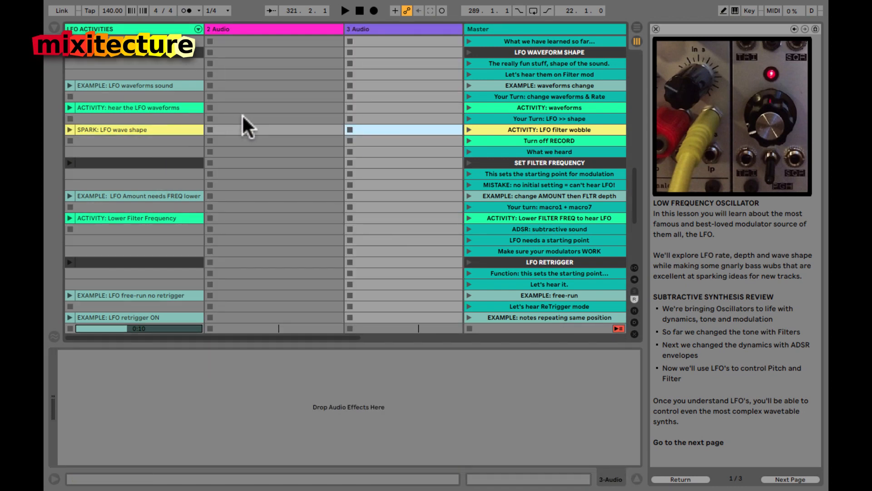
pyautogui.click(242, 116)
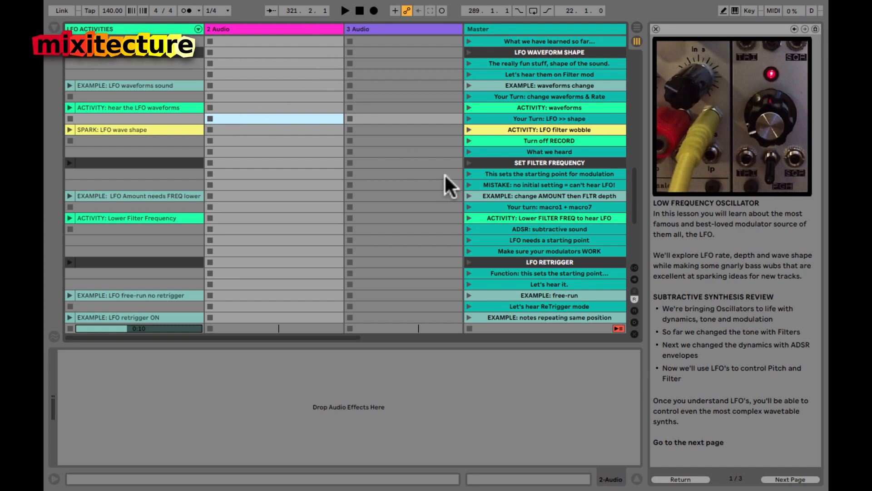
# Step: Step through Definition, What it is, Modulators, Rate/Sync and sound-source review scenes to HOMEWORK: Share Your Sounds
pyautogui.hscroll(5, 439, 174)
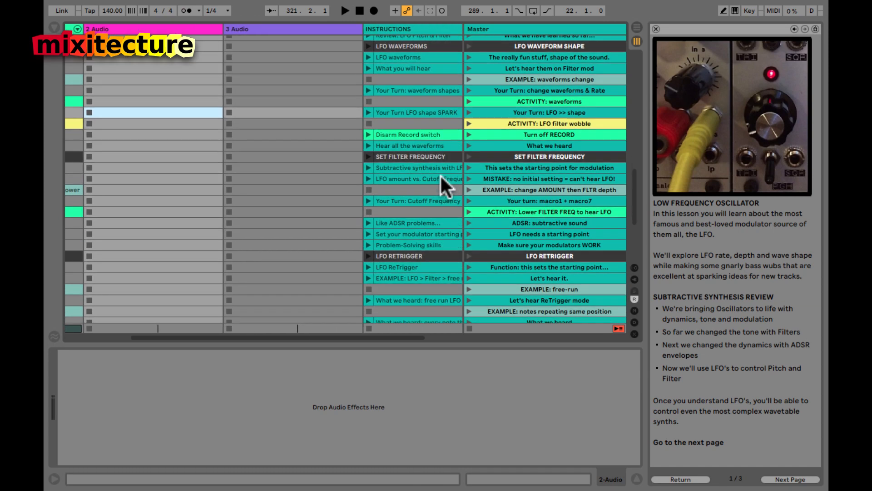
pyautogui.scroll(-3, 439, 173)
pyautogui.scroll(-10, 513, 158)
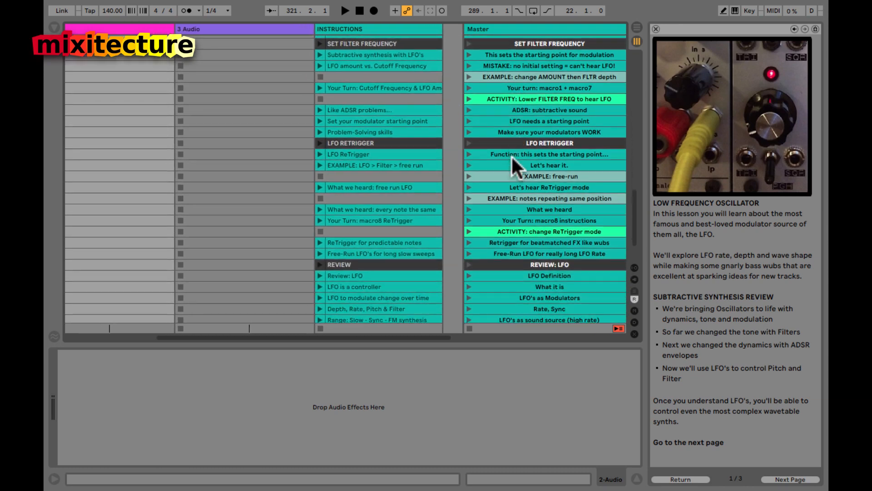
pyautogui.scroll(-2, 511, 160)
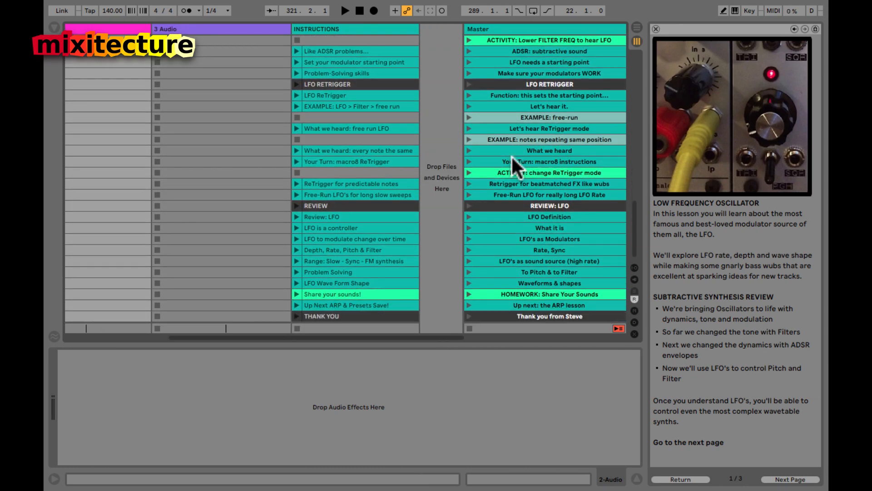
pyautogui.click(530, 106)
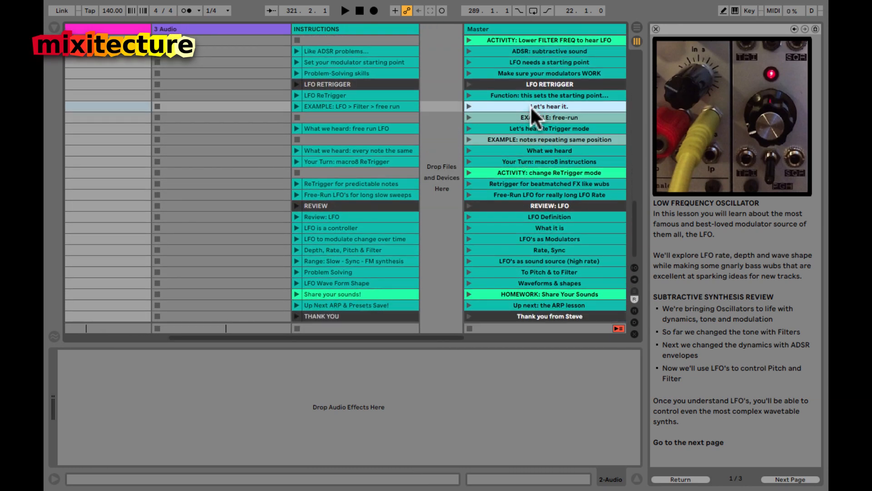
pyautogui.click(522, 215)
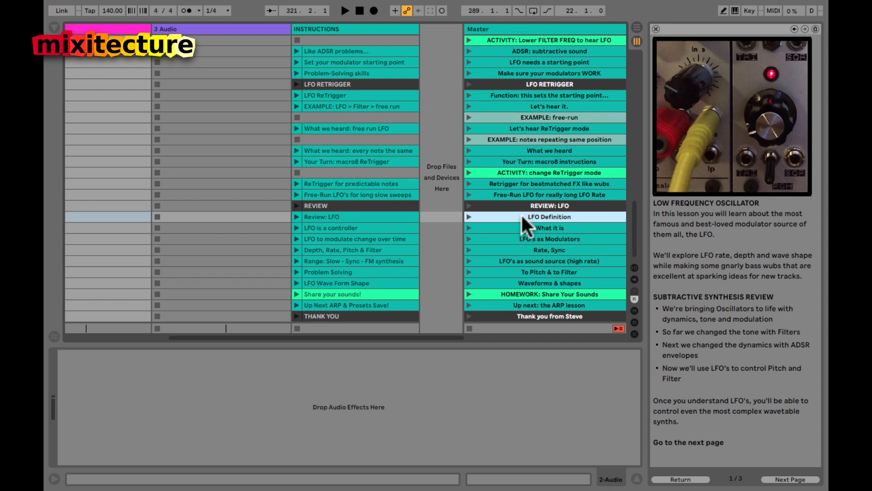
pyautogui.click(495, 224)
pyautogui.click(498, 237)
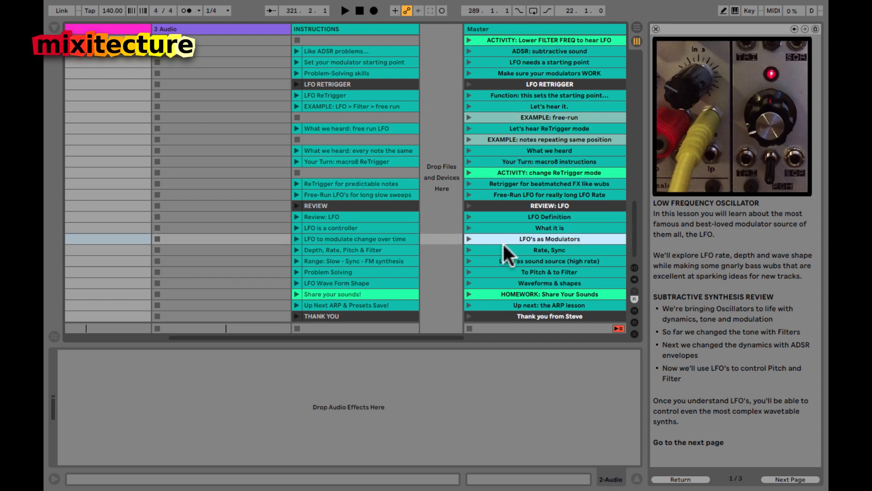
pyautogui.click(506, 250)
pyautogui.click(504, 260)
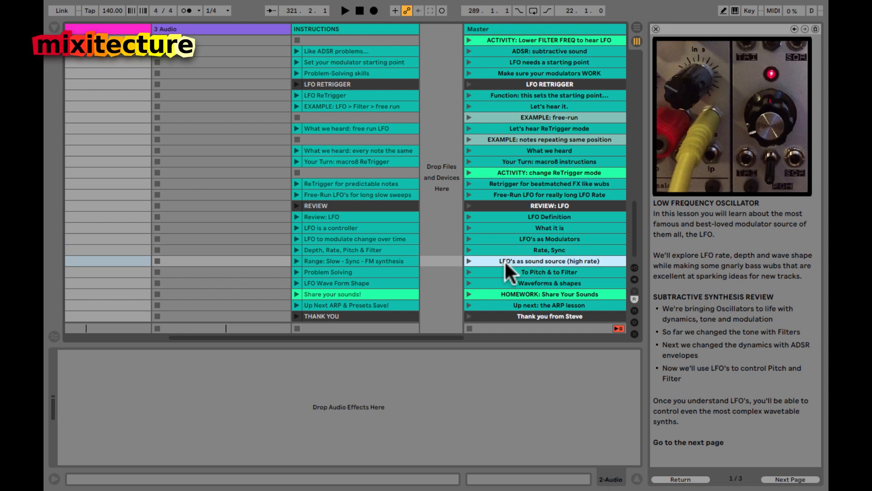
pyautogui.click(507, 295)
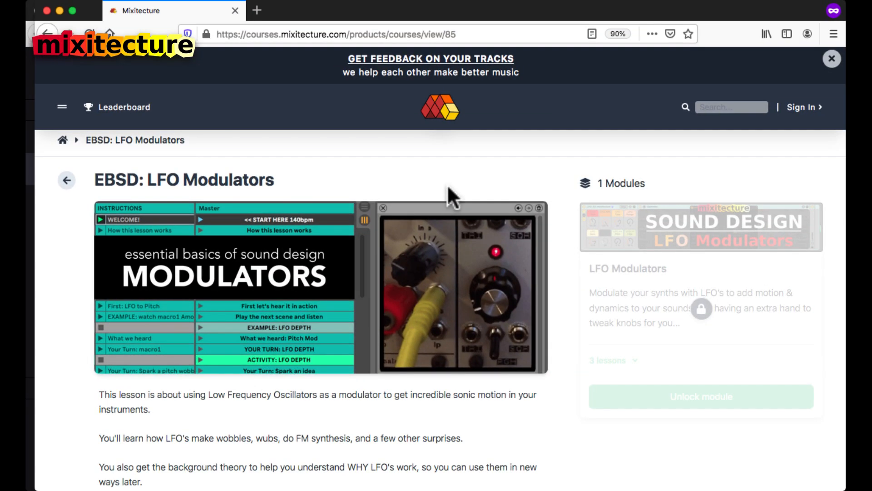
# Step: Open the Pay what YOU want checkout panel on the course page
pyautogui.scroll(-15, 523, 185)
pyautogui.scroll(-10, 523, 184)
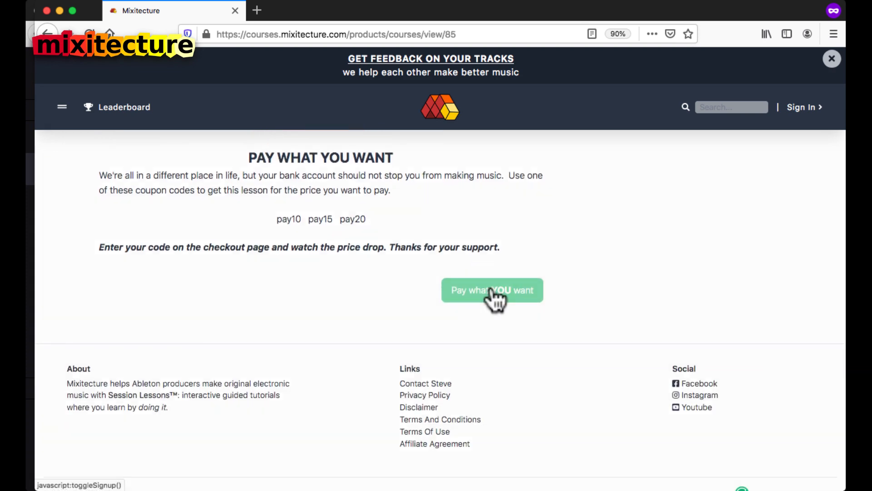
pyautogui.click(492, 291)
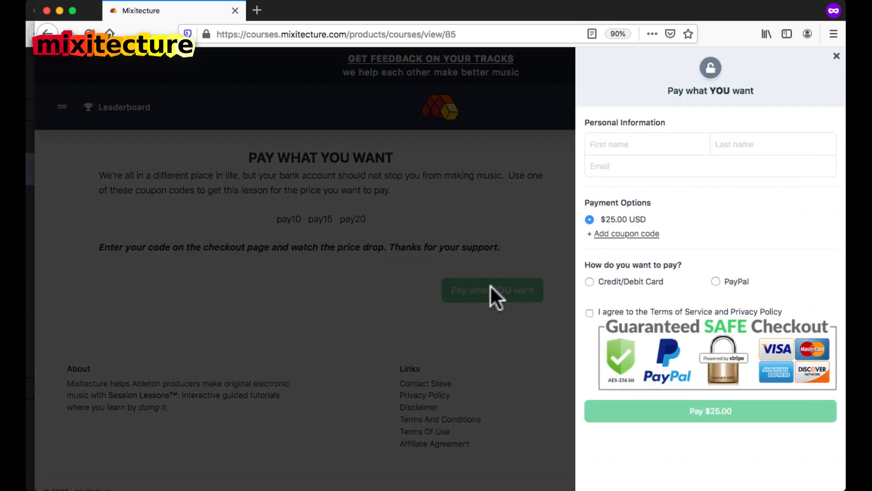
# Step: Apply coupon code pay15 and choose Credit/Debit Card payment, bringing the total to $15.00
pyautogui.click(631, 234)
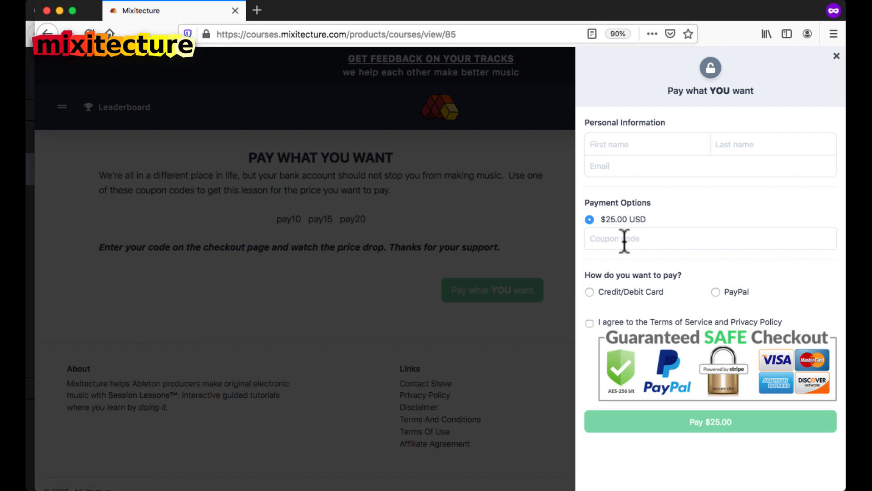
pyautogui.click(625, 240)
pyautogui.write('pay')
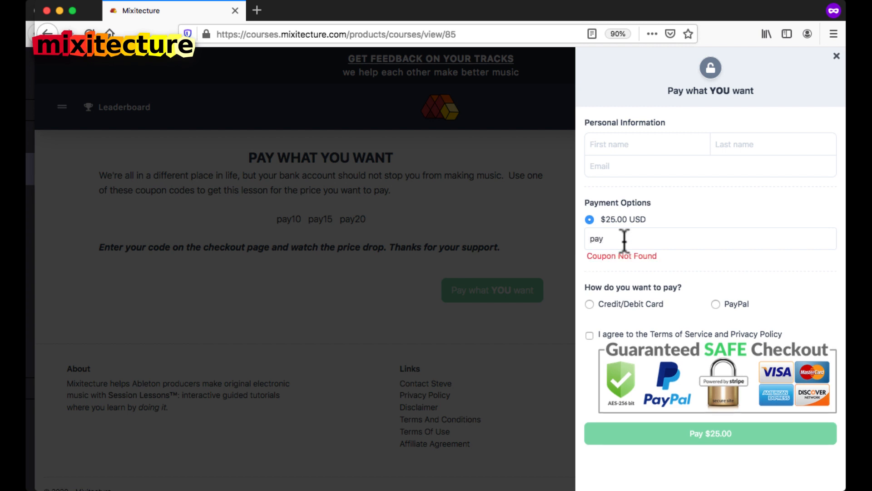
pyautogui.write('20')
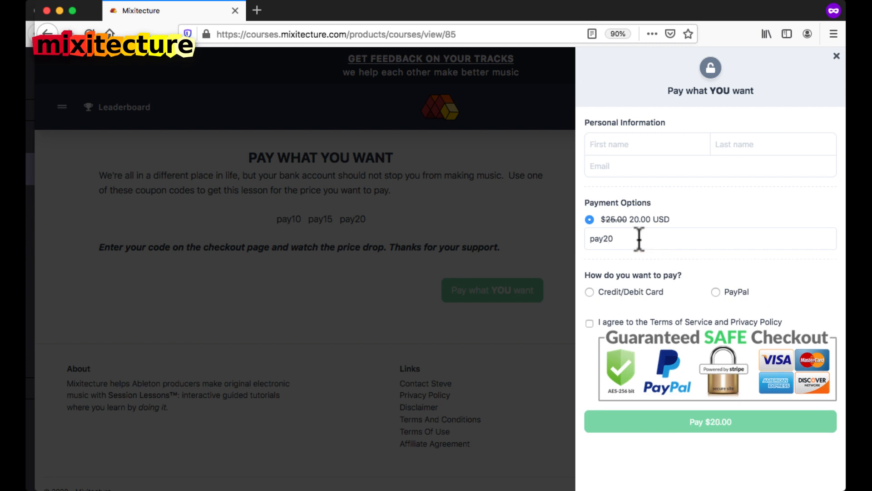
pyautogui.press('BackSpace')
pyautogui.press('BackSpace')
pyautogui.write('15')
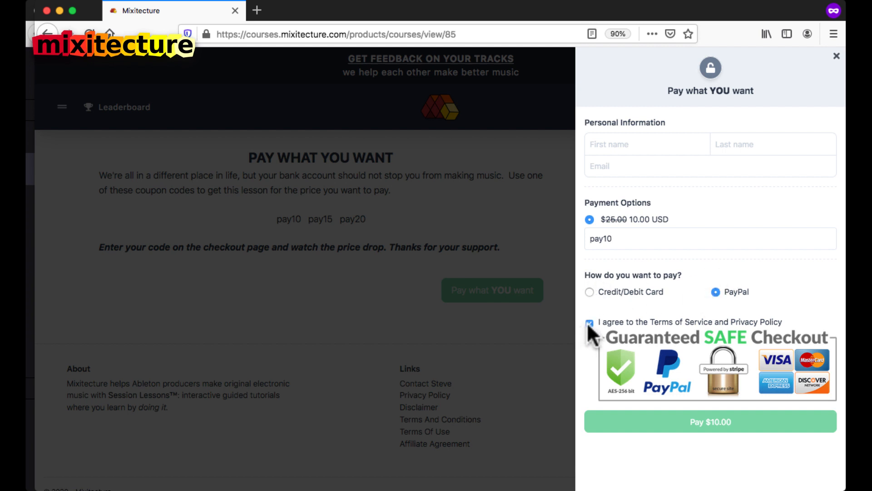
pyautogui.click(590, 291)
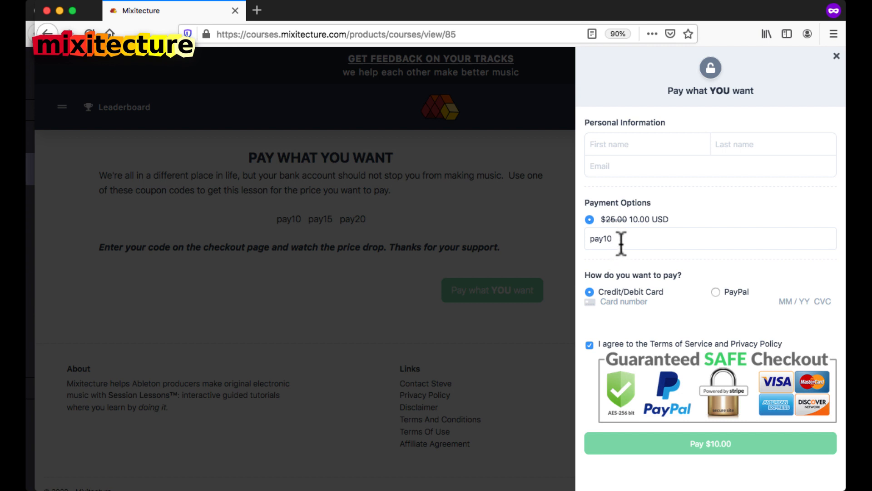
pyautogui.press('BackSpace')
pyautogui.write('5')
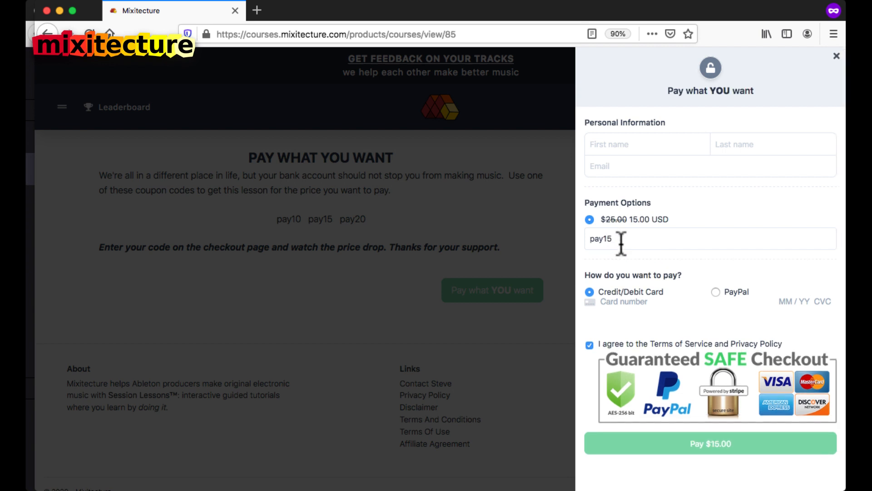